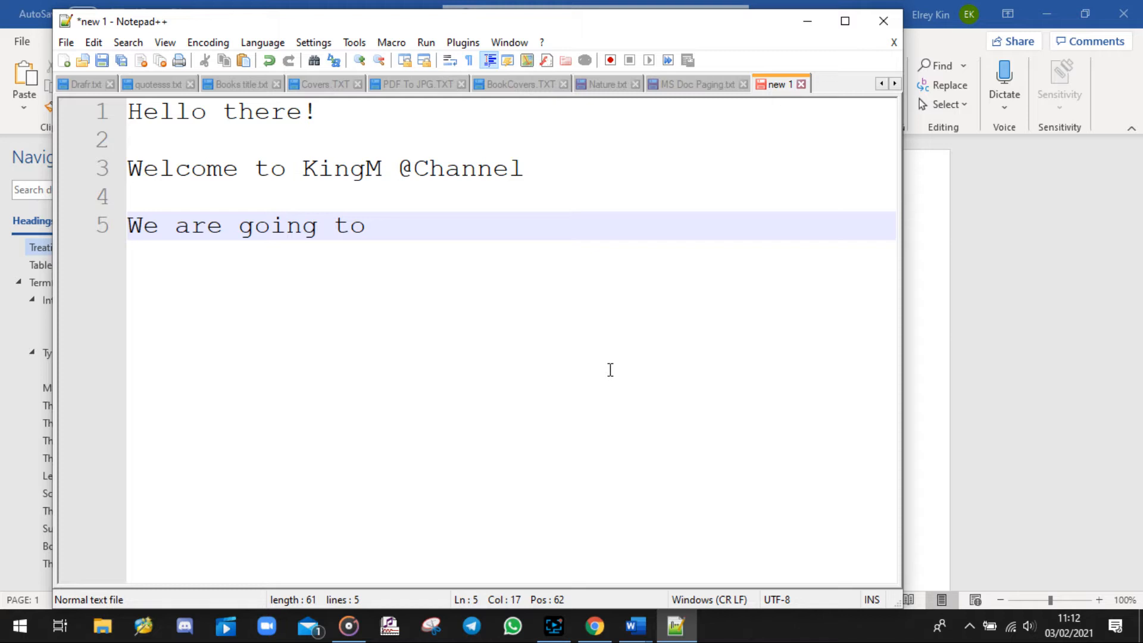
# Complete the fifth line of the note as "We are going to do a tutorial in MS Word" and start a new line.
pyautogui.write('do a tuto')
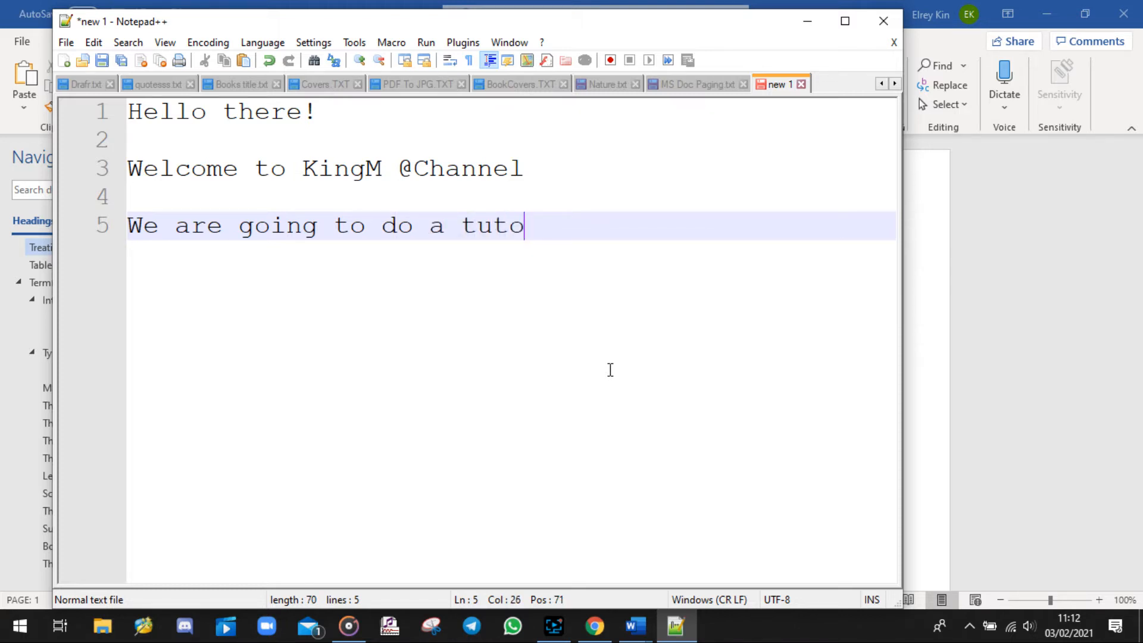
pyautogui.write('rial in')
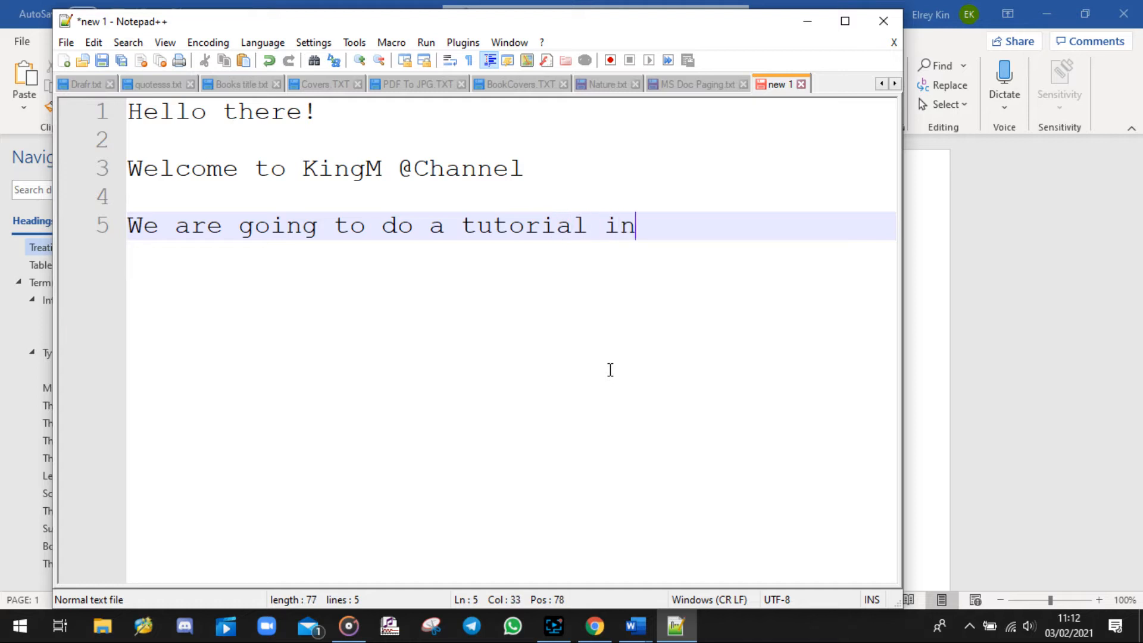
pyautogui.write(' MS Word')
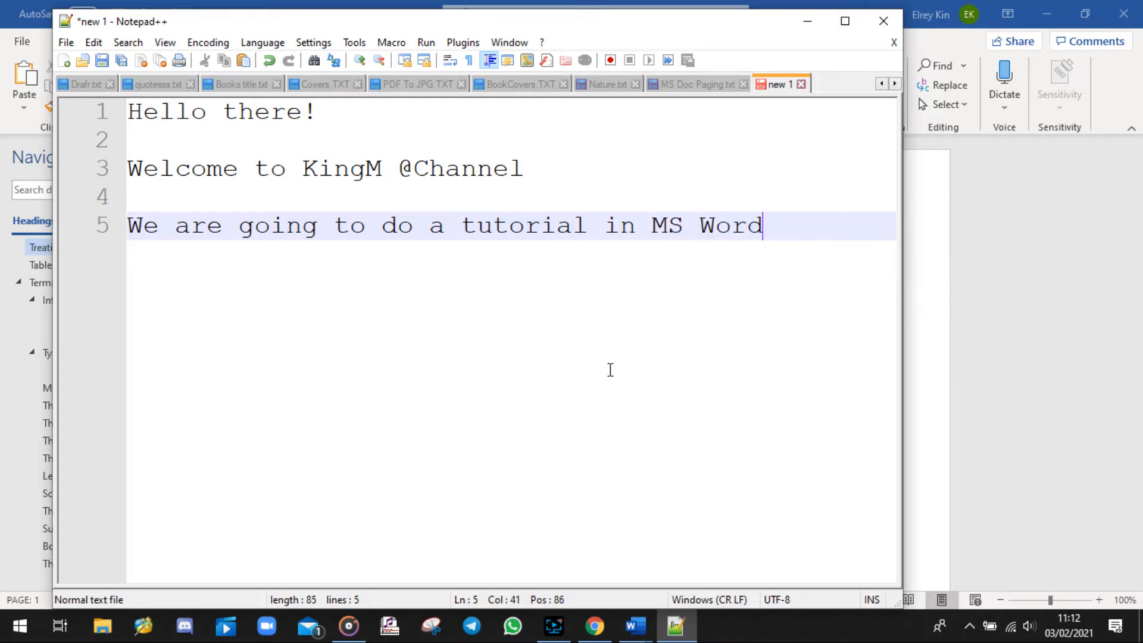
pyautogui.press('Return')
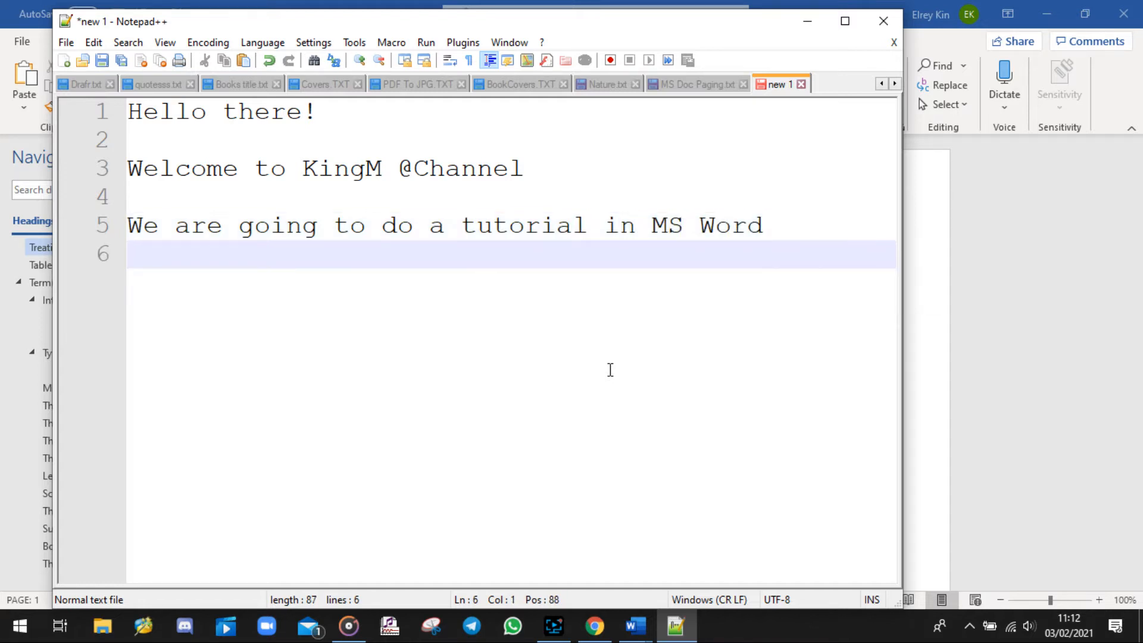
pyautogui.write('pAGING')
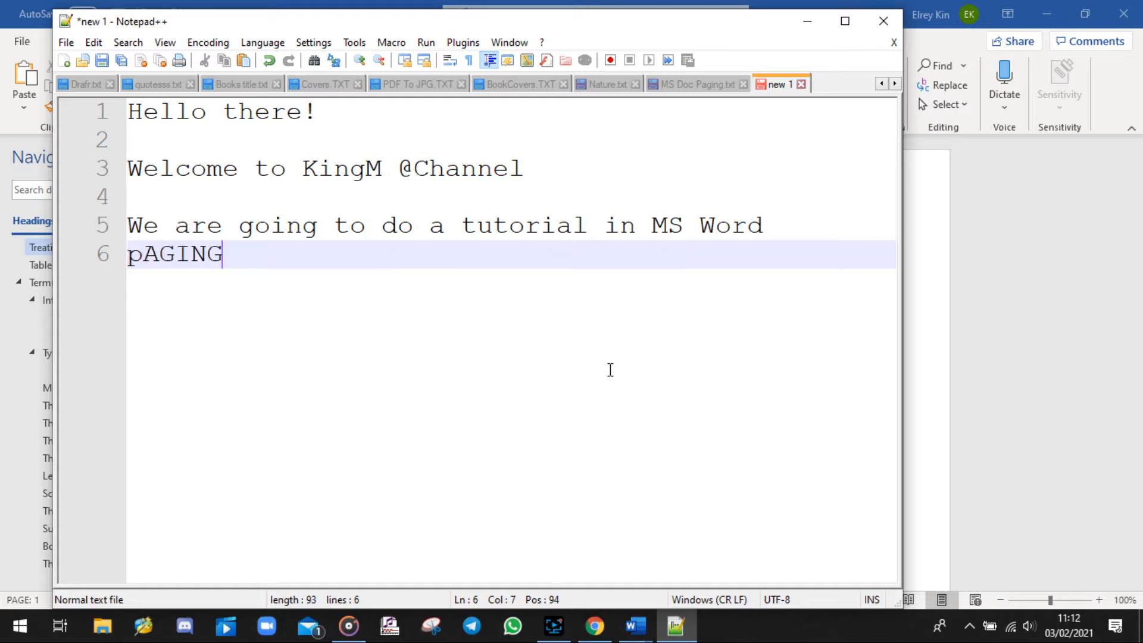
pyautogui.press('BackSpace')
pyautogui.press('BackSpace')
pyautogui.press('BackSpace')
pyautogui.press('BackSpace')
pyautogui.press('BackSpace')
pyautogui.press('BackSpace')
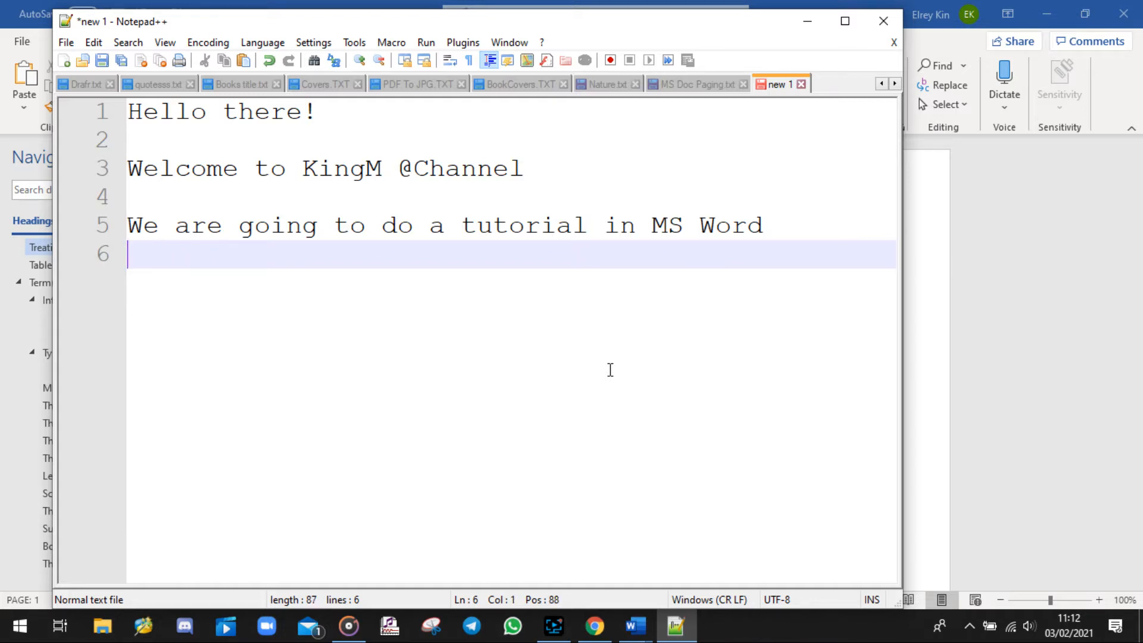
# Add "Paging" on the sixth line of the note and "Let's go straight to the point" on the line below.
pyautogui.write('Paging')
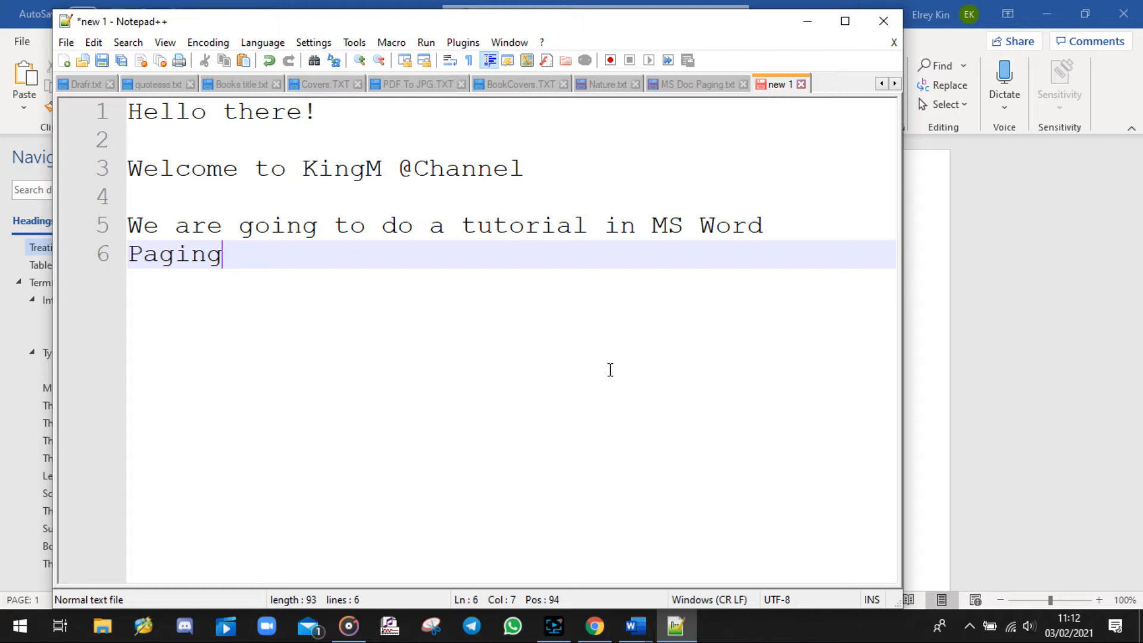
pyautogui.press('Return')
pyautogui.write("Let'")
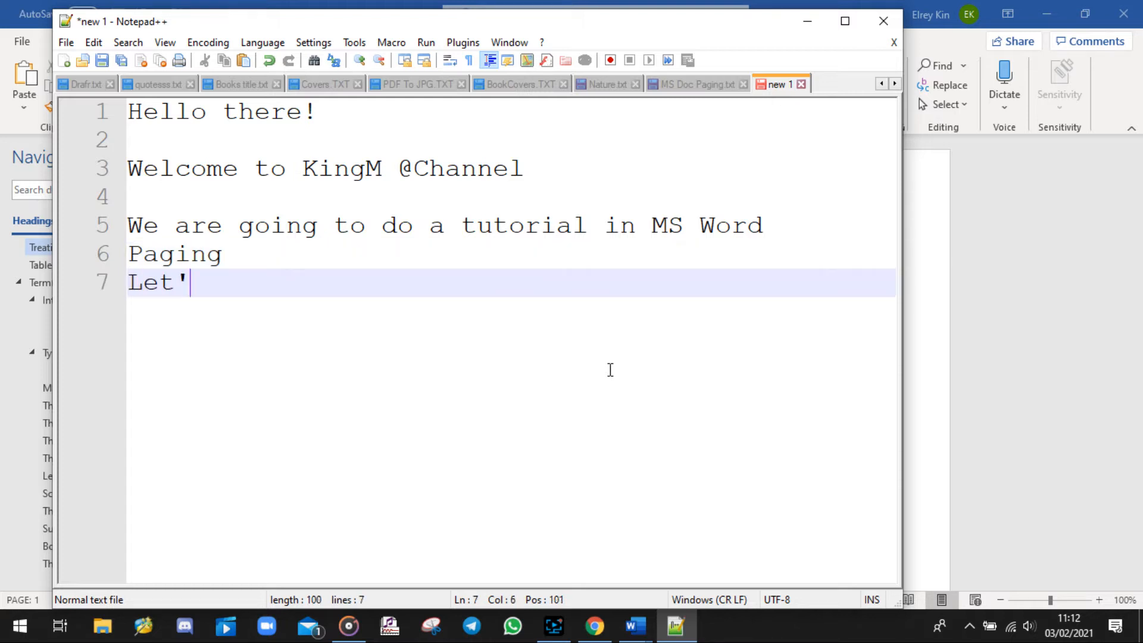
pyautogui.write('s go straigh')
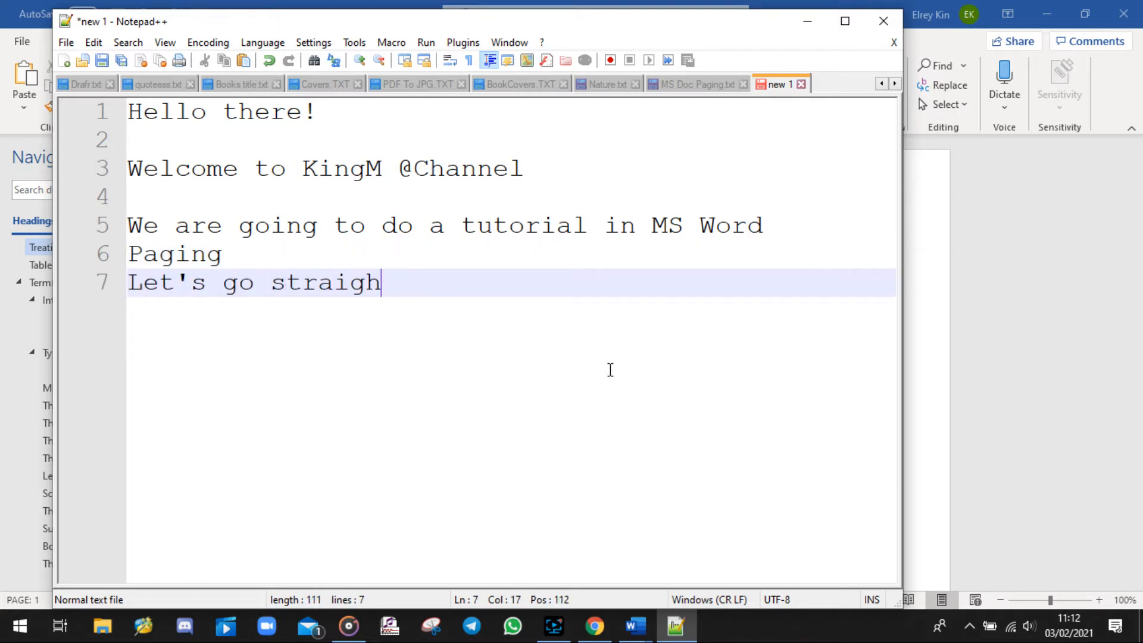
pyautogui.write('t to the ')
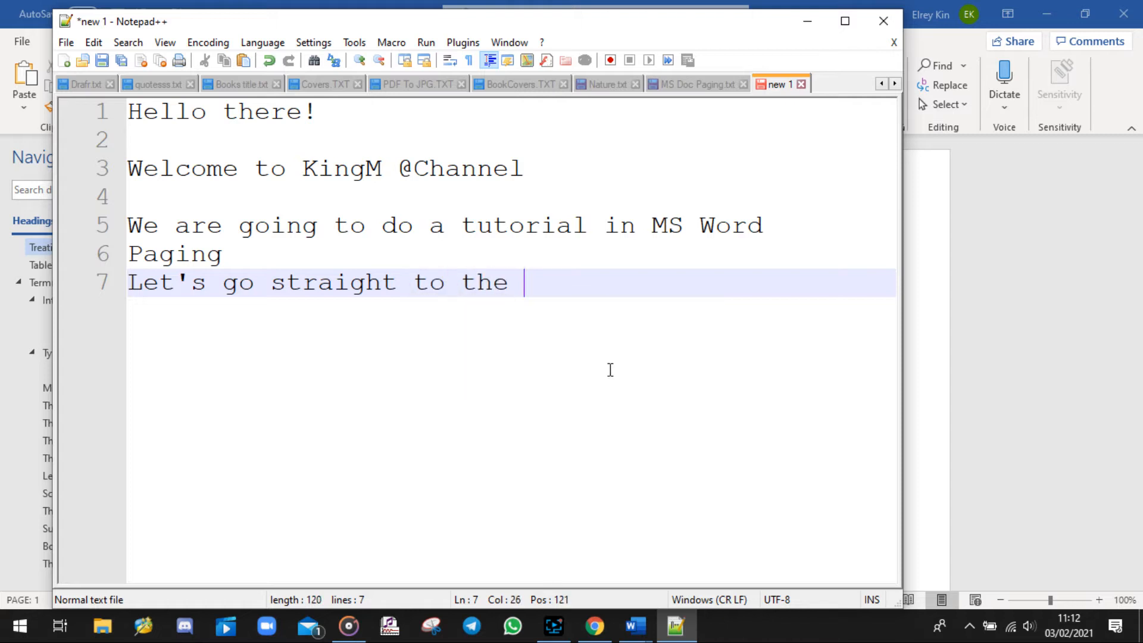
pyautogui.write('point')
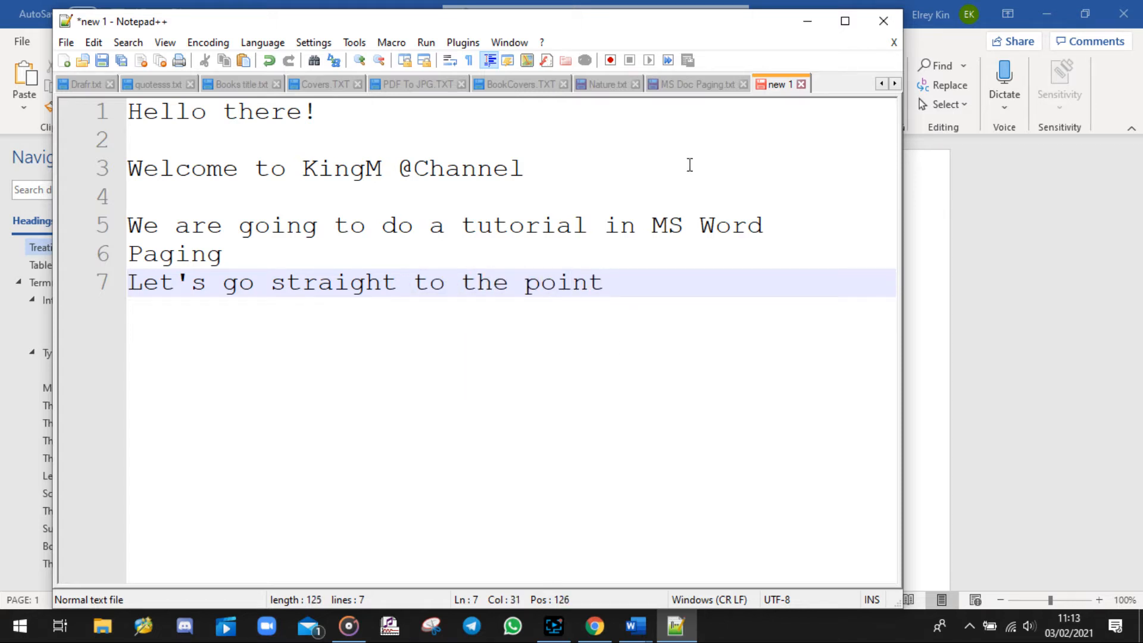
# Show the MS Doc Paging.txt notes and highlight the Step 1 heading and its instruction on enabling the paragraph icon.
pyautogui.click(709, 89)
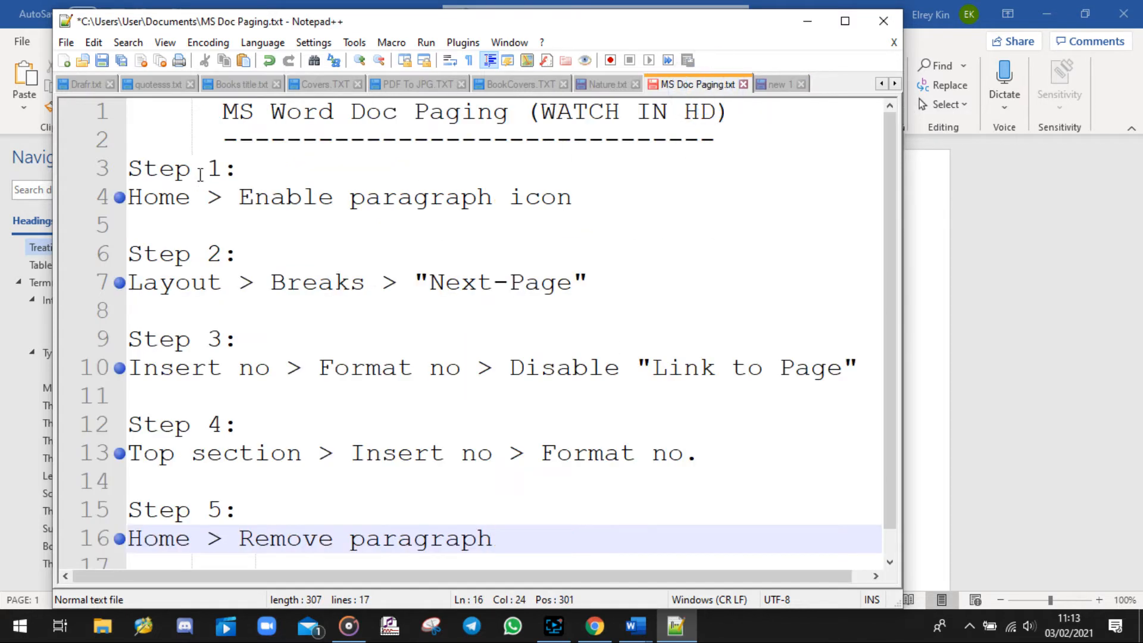
pyautogui.moveTo(238, 171); pyautogui.dragTo(129, 170)
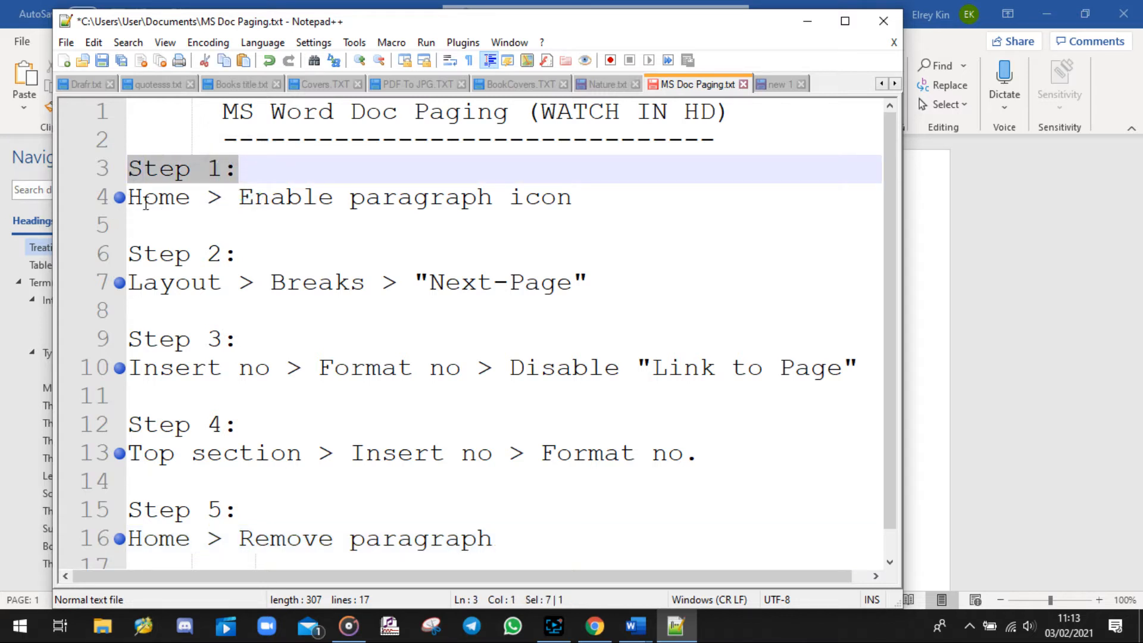
pyautogui.moveTo(191, 199); pyautogui.dragTo(594, 197)
# Switch to the Word document and inspect the page number in the title page's header, then close the header.
pyautogui.click(955, 399)
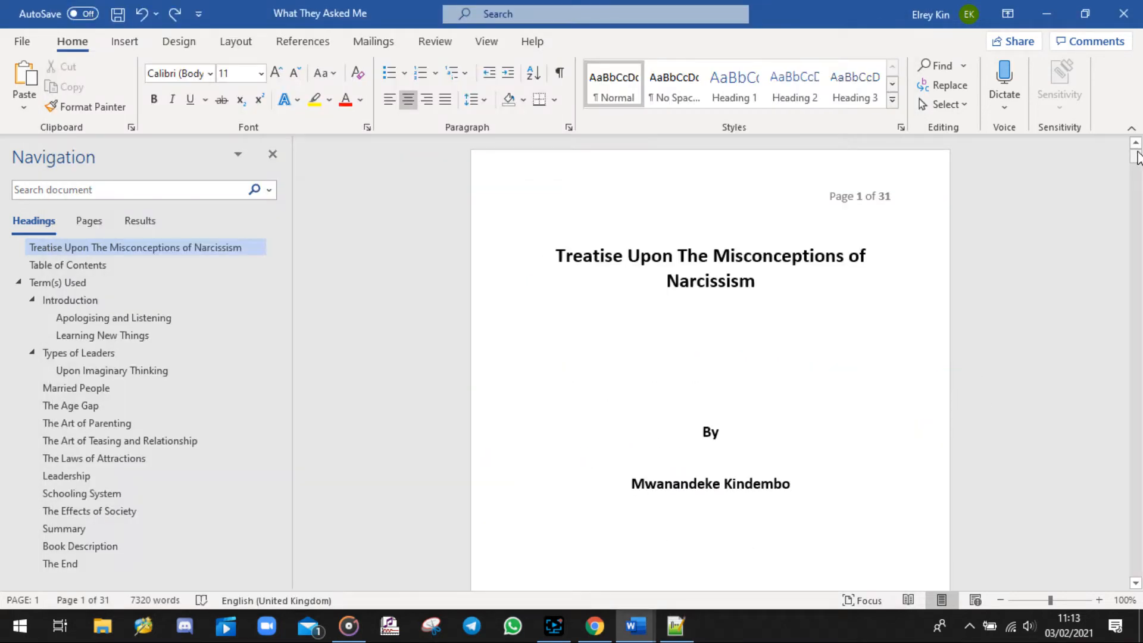
pyautogui.moveTo(1135, 154)
pyautogui.mouseDown()
pyautogui.moveTo(1131, 381)
pyautogui.moveTo(1138, 146)
pyautogui.mouseUp()
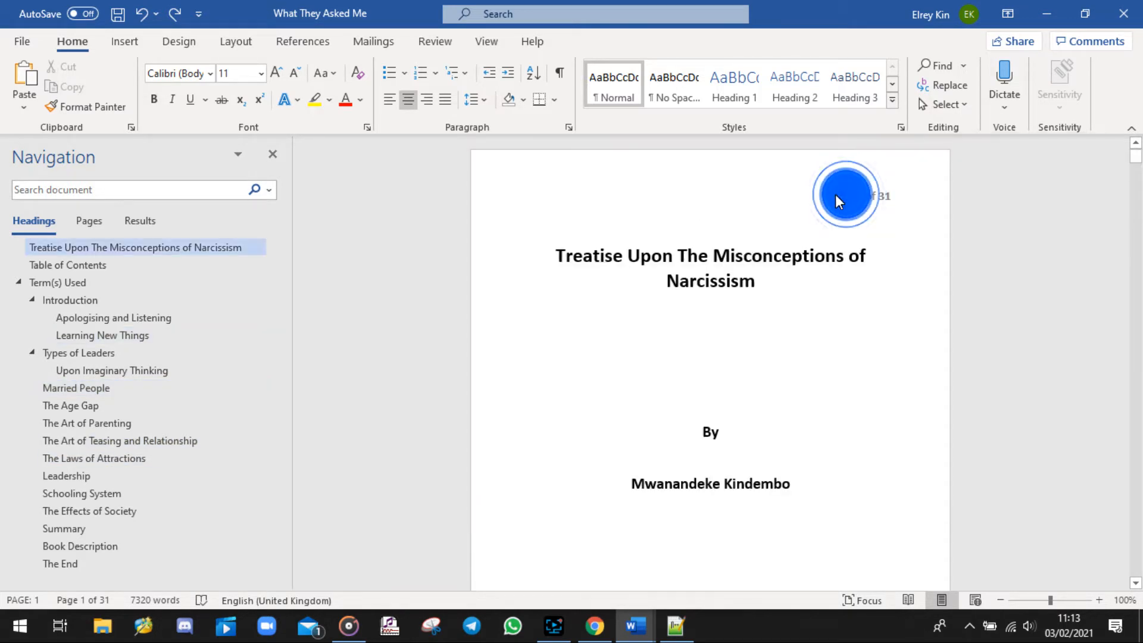
pyautogui.doubleClick(835, 194)
pyautogui.click(910, 75)
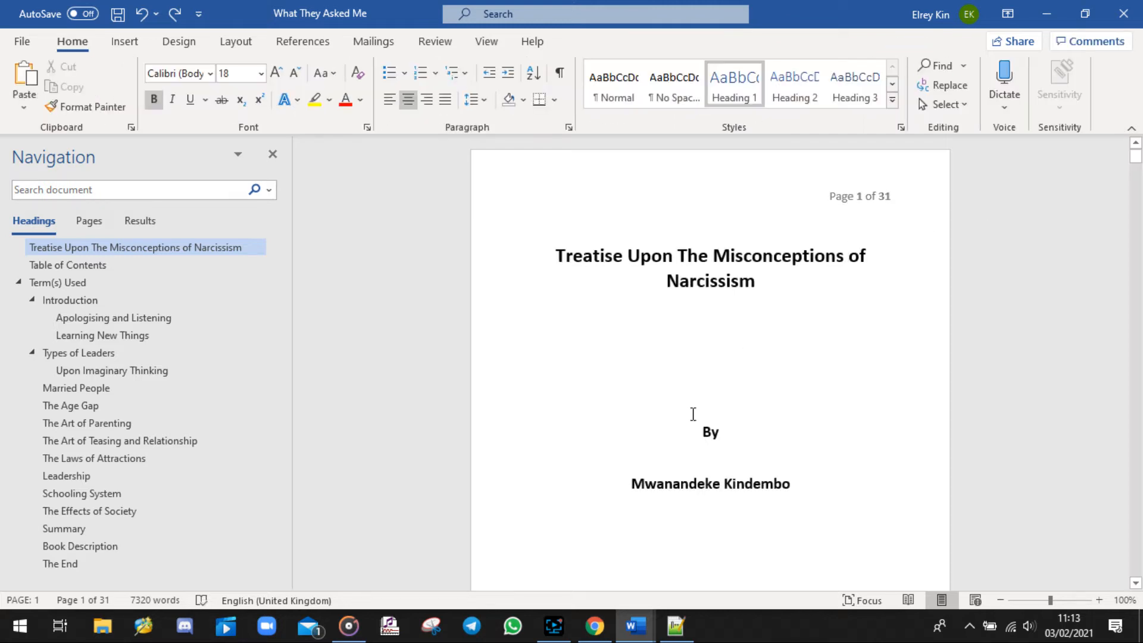
# Return to the "new 1" note in Notepad++ and add, after a blank line, "First of all we want page 1 to begin at the".
pyautogui.click(676, 636)
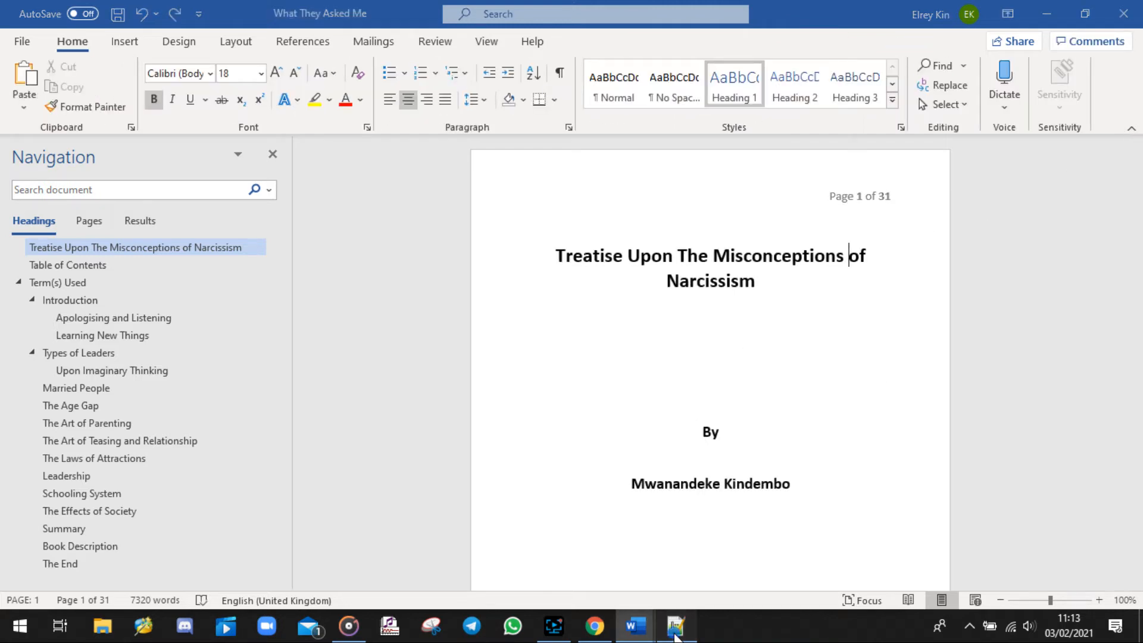
pyautogui.click(776, 88)
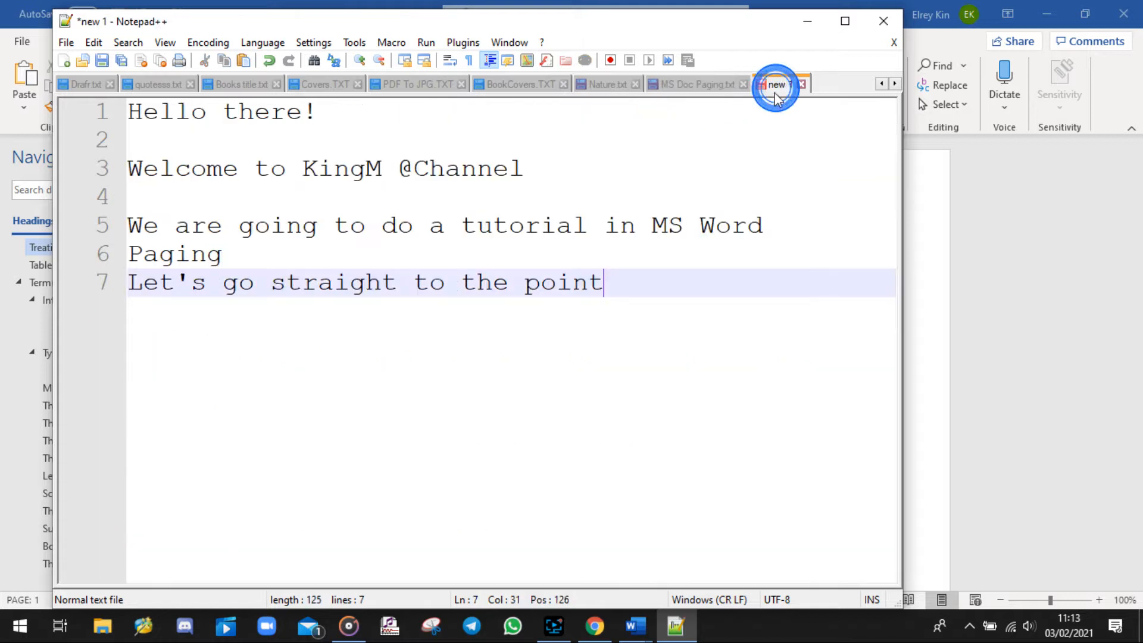
pyautogui.press('Return')
pyautogui.press('Return')
pyautogui.write('Fi')
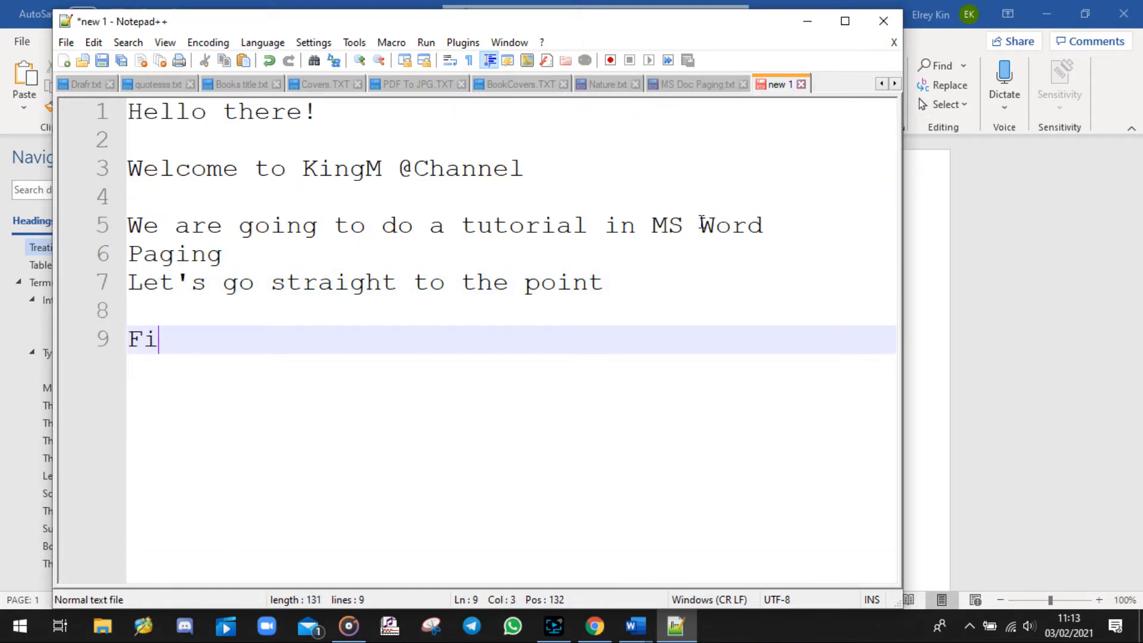
pyautogui.write('rst of all we')
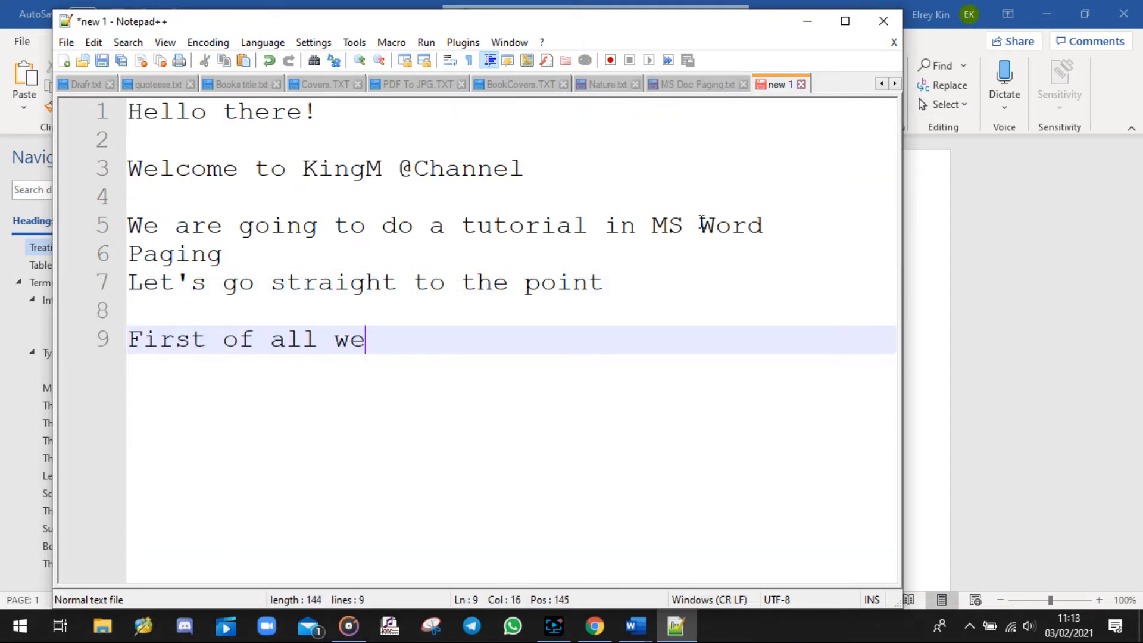
pyautogui.write(' want ')
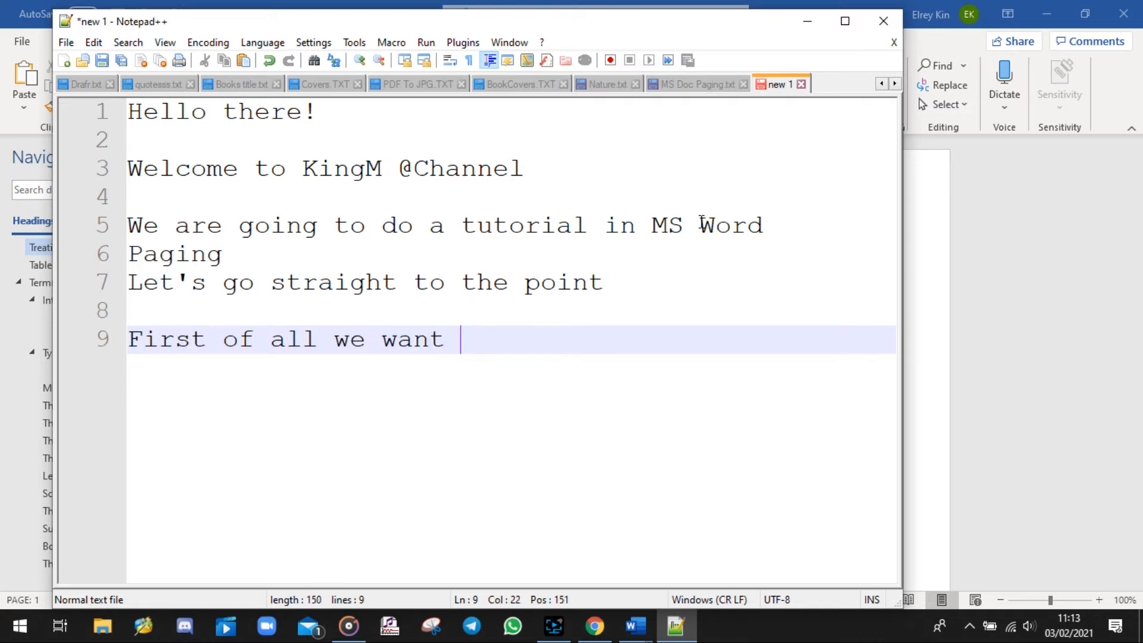
pyautogui.write('page 1 to ')
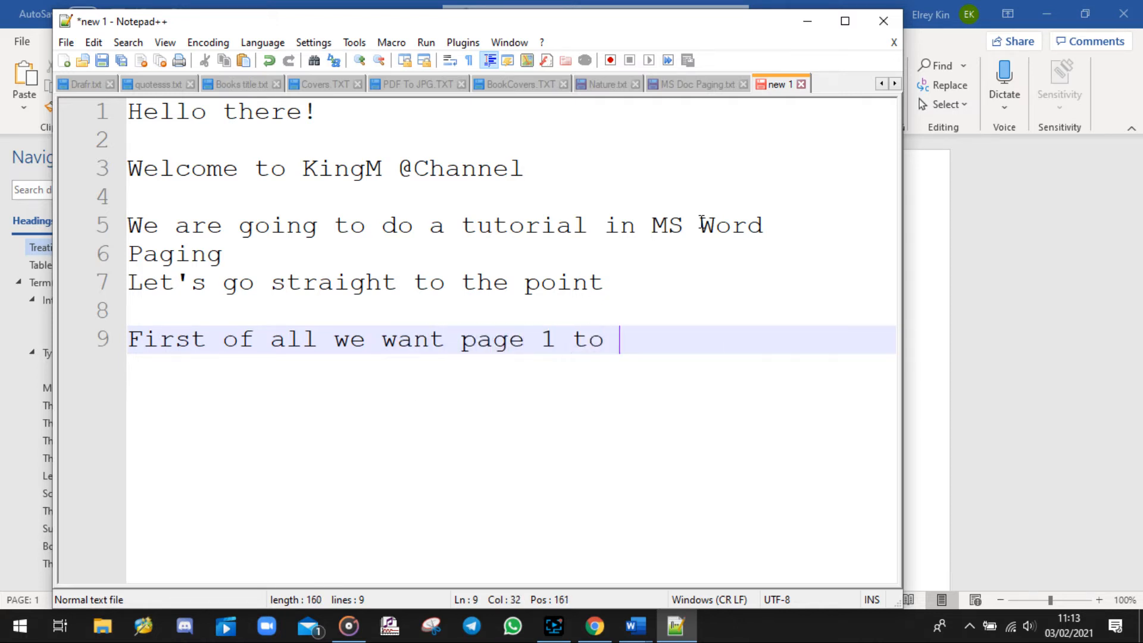
pyautogui.write('begin at the')
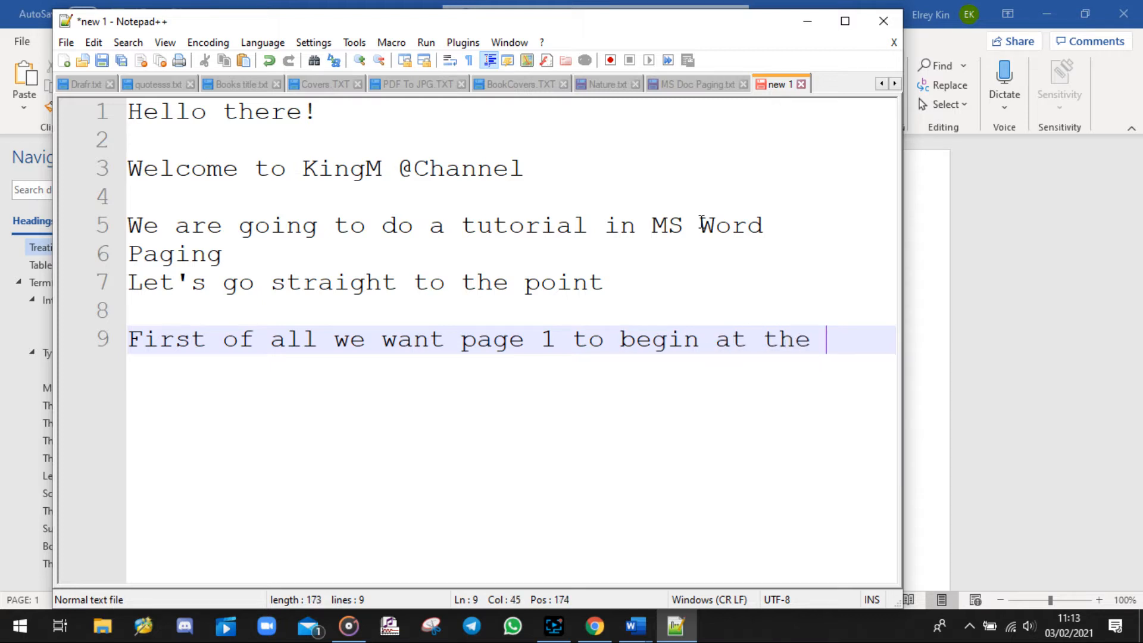
# Finish the sentence over two further lines: "introduction and not at the very top of the" and "page".
pyautogui.press('Return')
pyautogui.write('in')
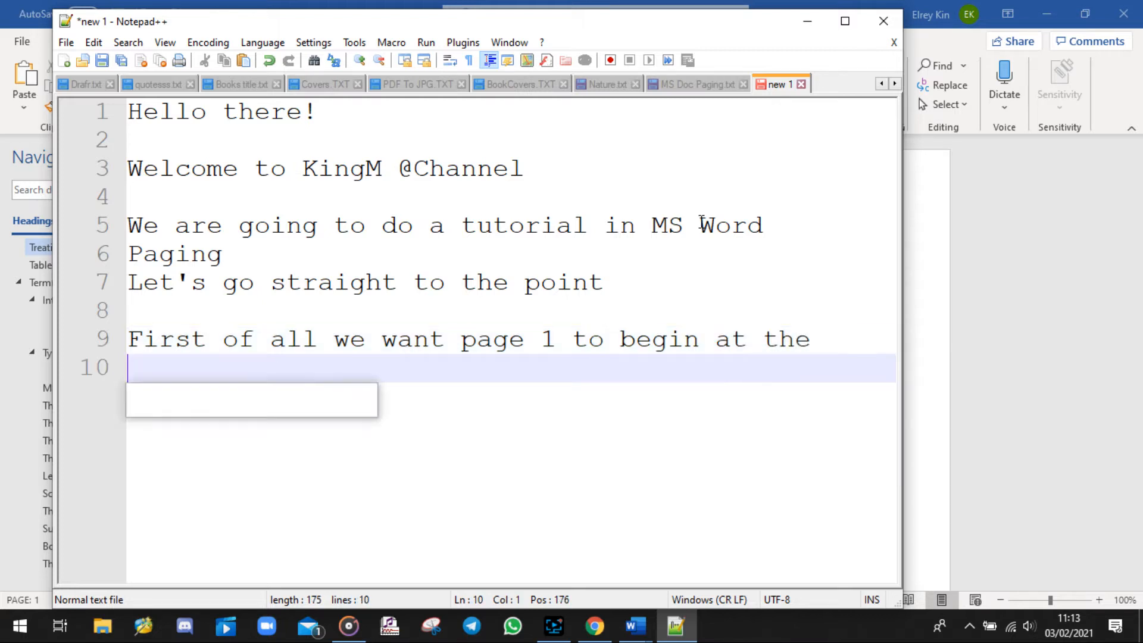
pyautogui.write('tro')
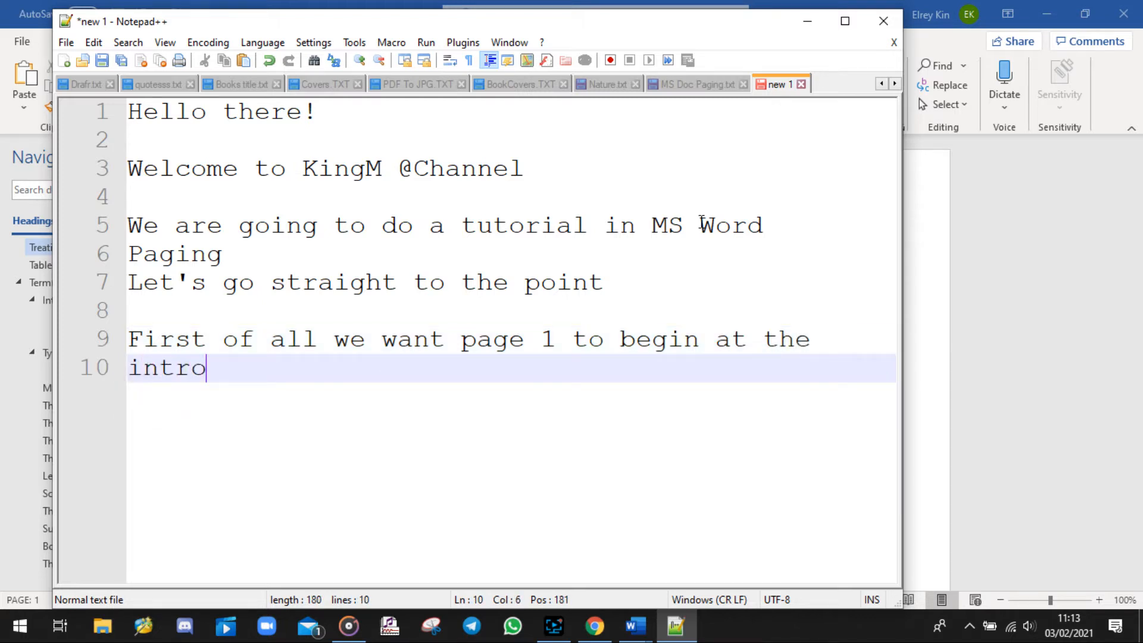
pyautogui.write('duction and')
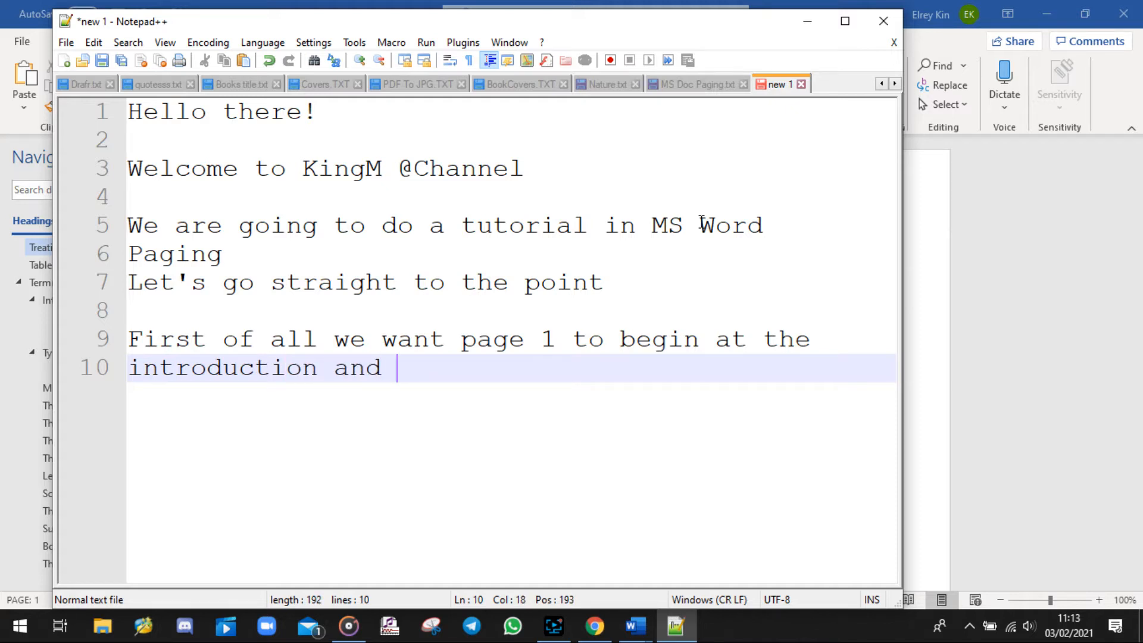
pyautogui.write(' not to th')
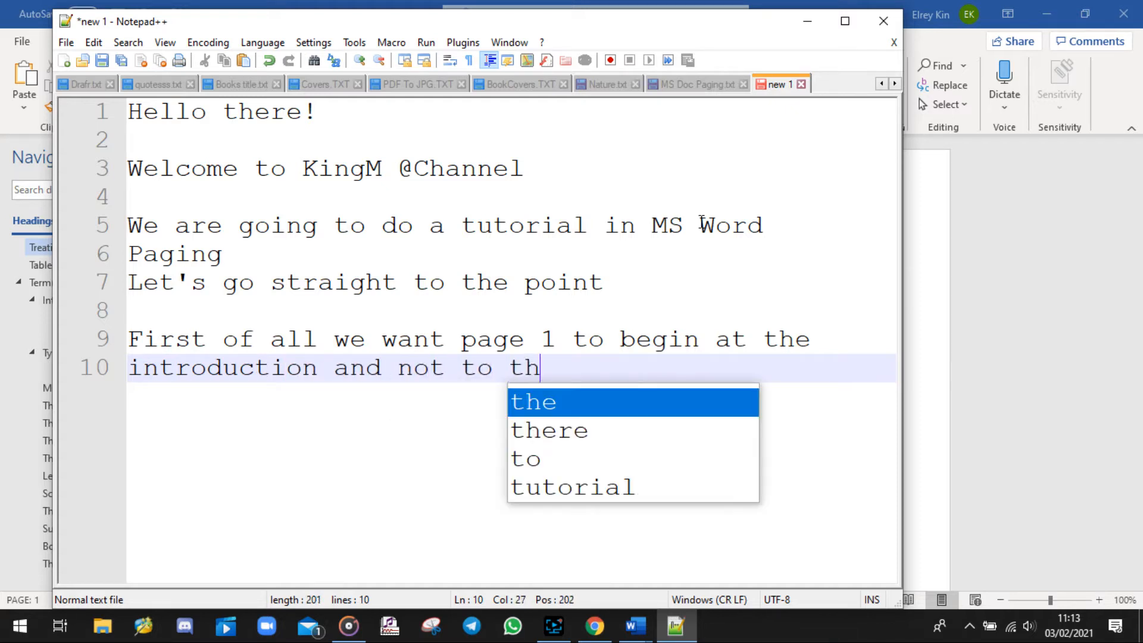
pyautogui.write('e very top ')
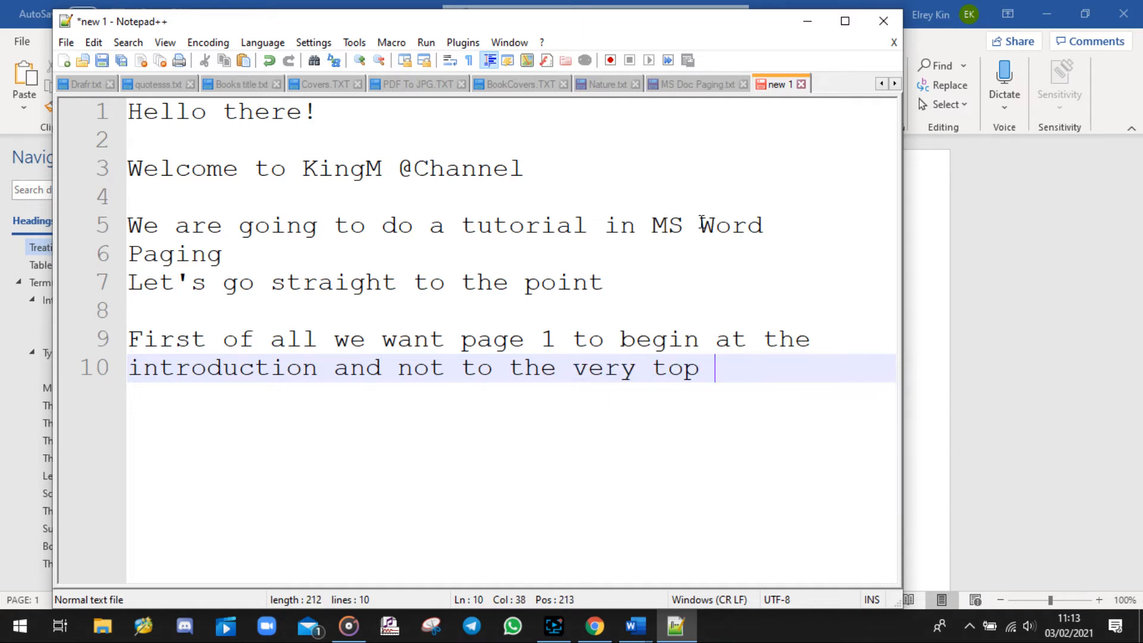
pyautogui.write('of the')
pyautogui.press('Return')
pyautogui.write('pag')
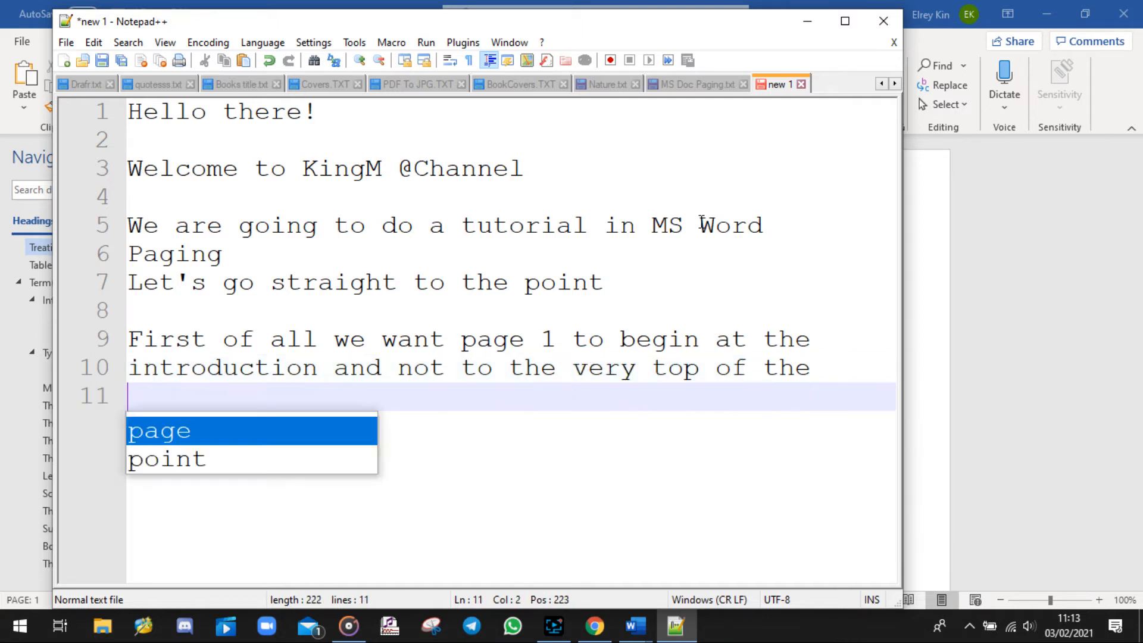
pyautogui.write('e')
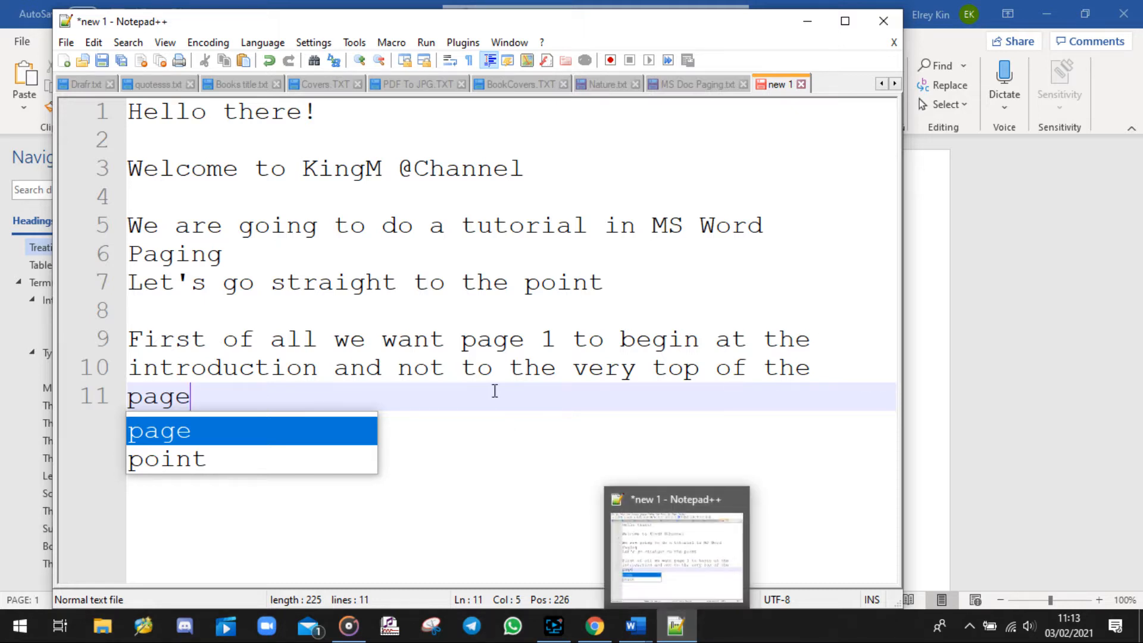
pyautogui.doubleClick(479, 366)
pyautogui.write('at')
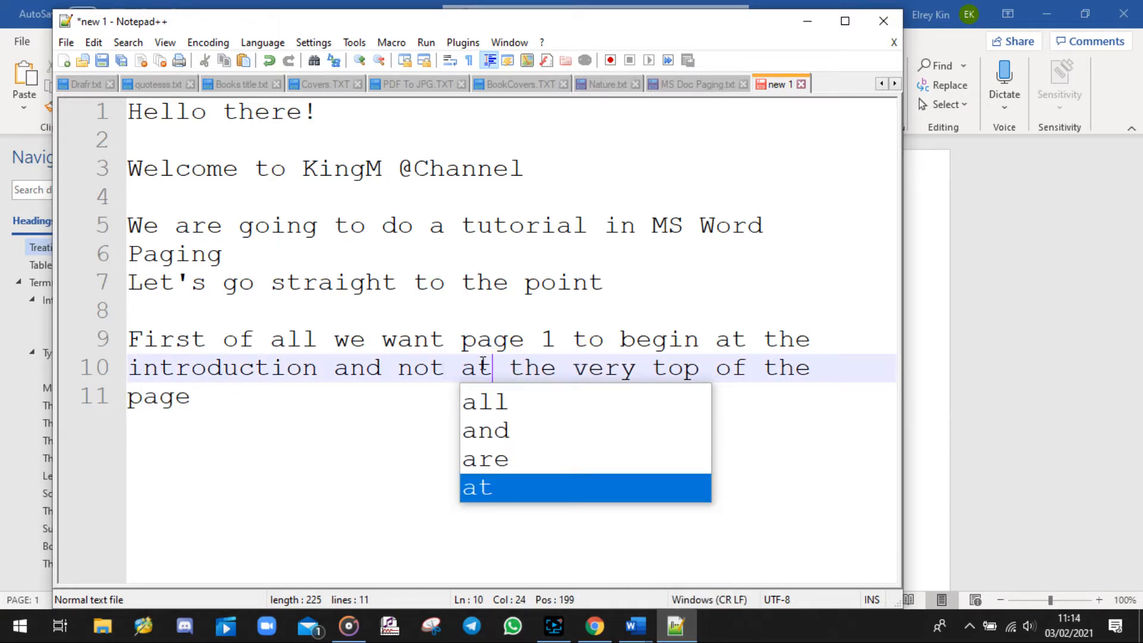
# Switch to the Word document and inspect the page number in the Introduction page's header, closing the header again.
pyautogui.click(675, 625)
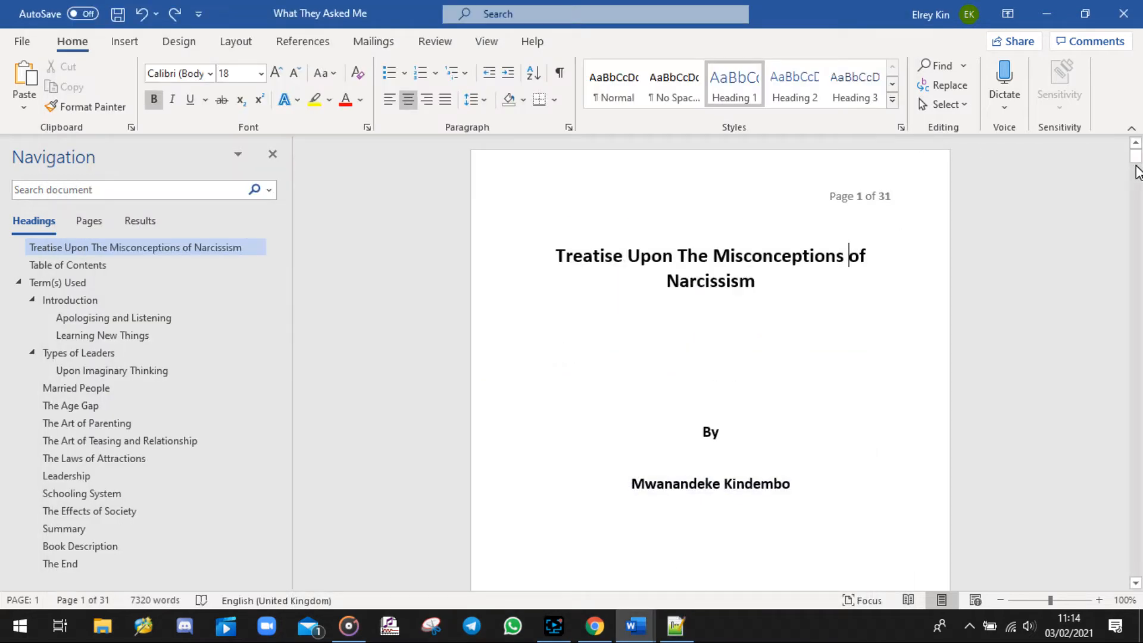
pyautogui.moveTo(1135, 153); pyautogui.dragTo(1136, 199)
pyautogui.doubleClick(869, 184)
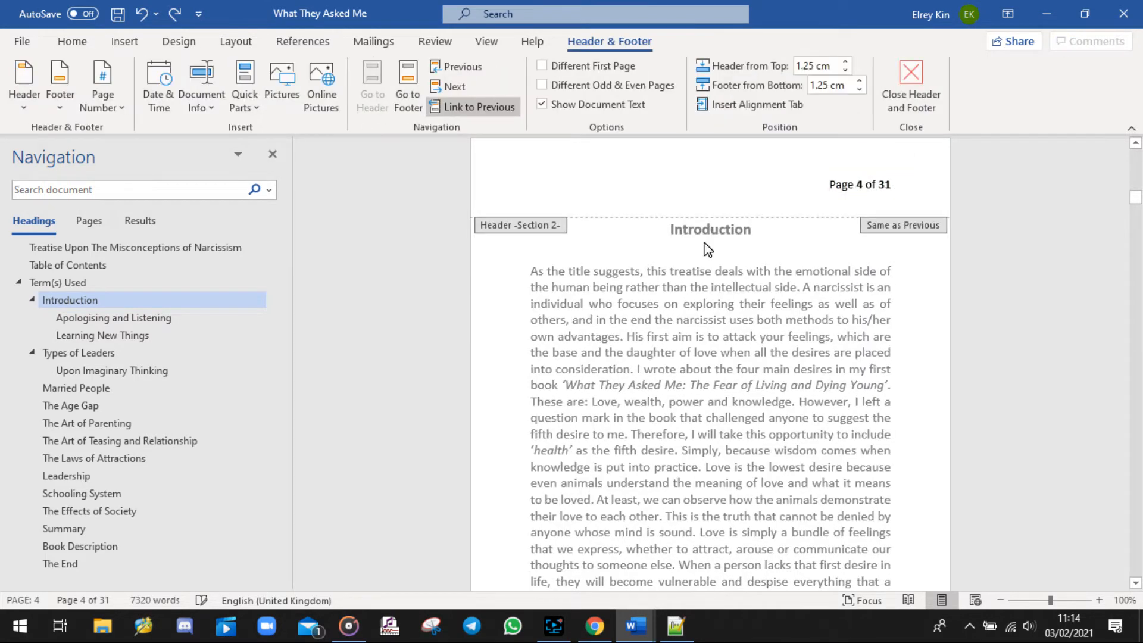
pyautogui.click(911, 83)
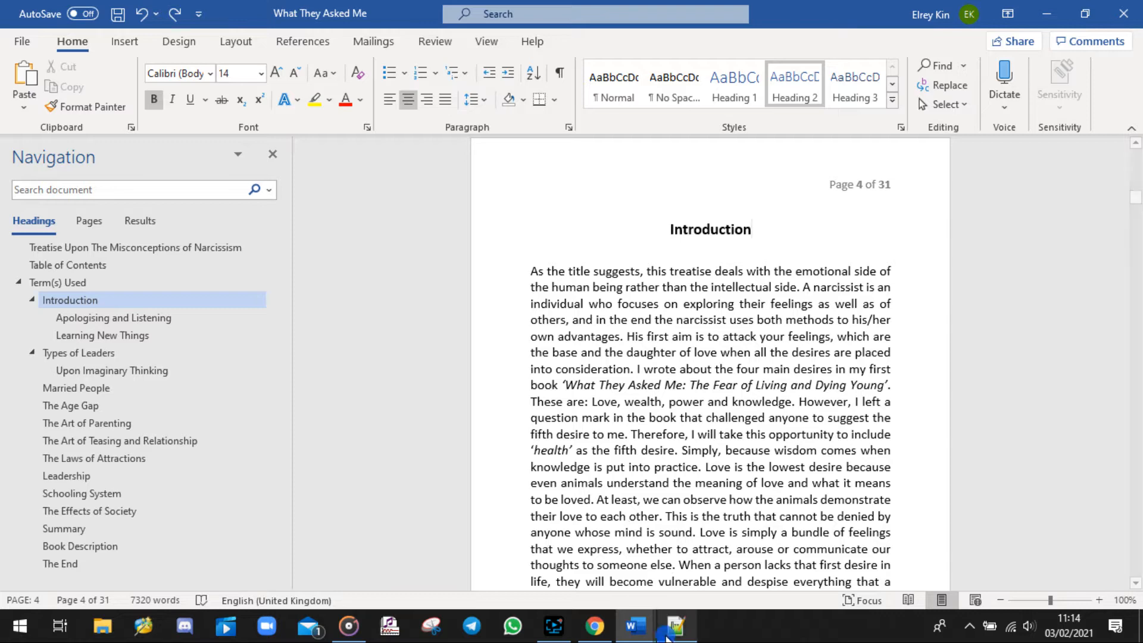
# Consult step 1 of the "MS Doc Paging.txt" note in Notepad++, then show the paragraph marks in the Word document.
pyautogui.click(667, 633)
pyautogui.click(696, 84)
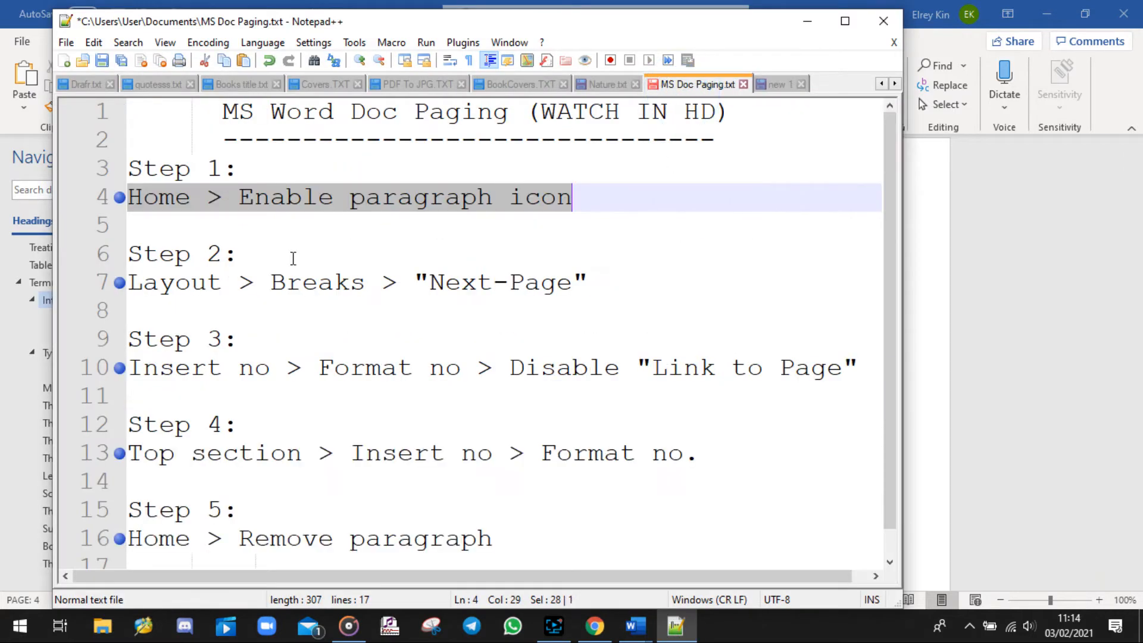
pyautogui.click(948, 285)
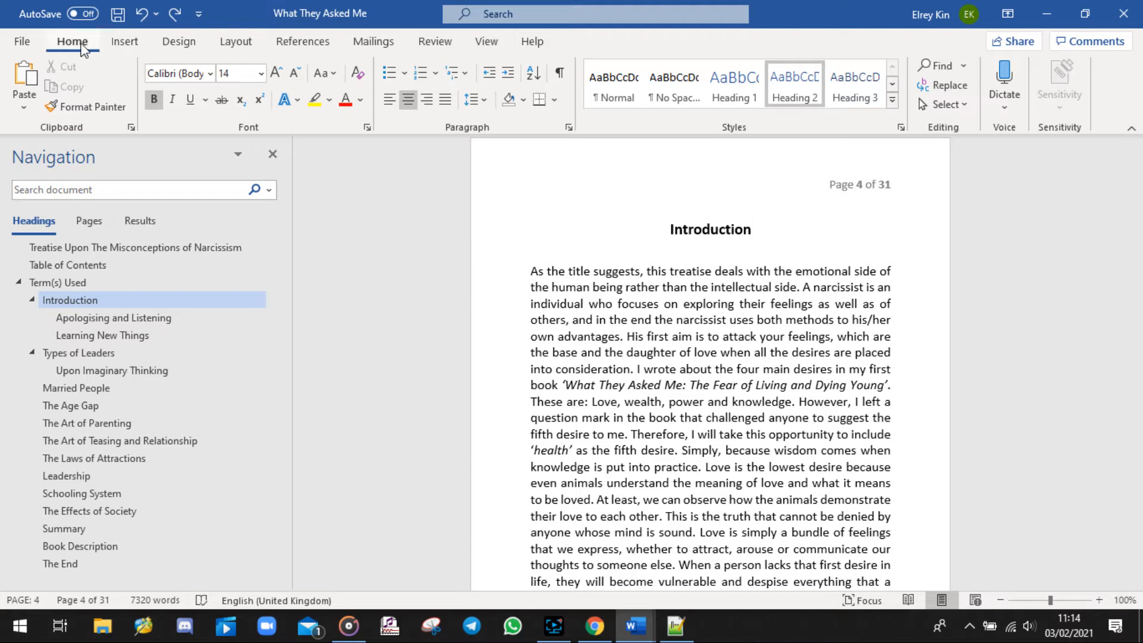
pyautogui.click(559, 73)
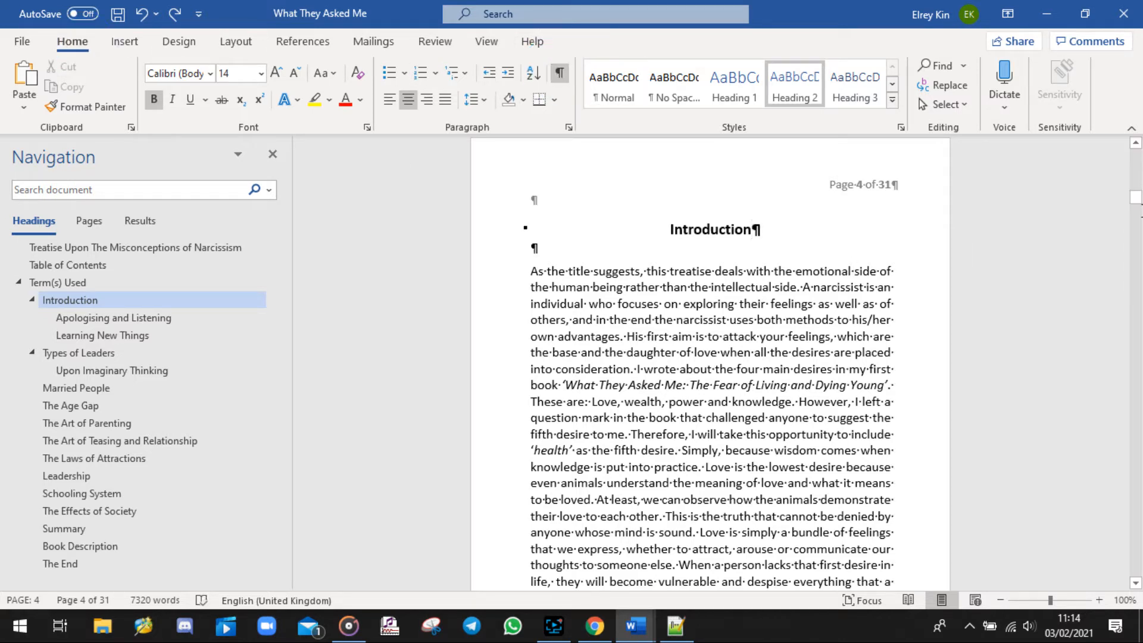
pyautogui.moveTo(1136, 199)
pyautogui.mouseDown()
pyautogui.moveTo(1136, 162)
pyautogui.moveTo(1127, 573)
pyautogui.moveTo(1138, 191)
pyautogui.moveTo(1140, 202)
pyautogui.mouseUp()
pyautogui.press('Home')
# Switch to the Notepad++ note, highlight the step 2 heading and its "Next-Page" break instruction, and return to Word.
pyautogui.hotkey('alt', 'Tab')
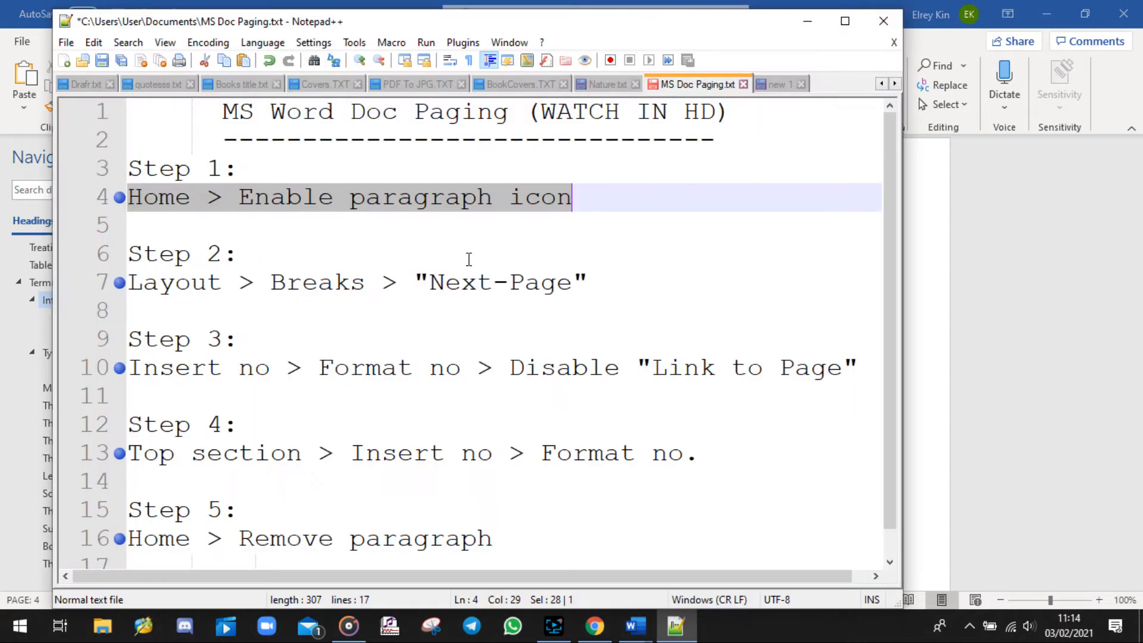
pyautogui.moveTo(233, 254); pyautogui.dragTo(128, 253)
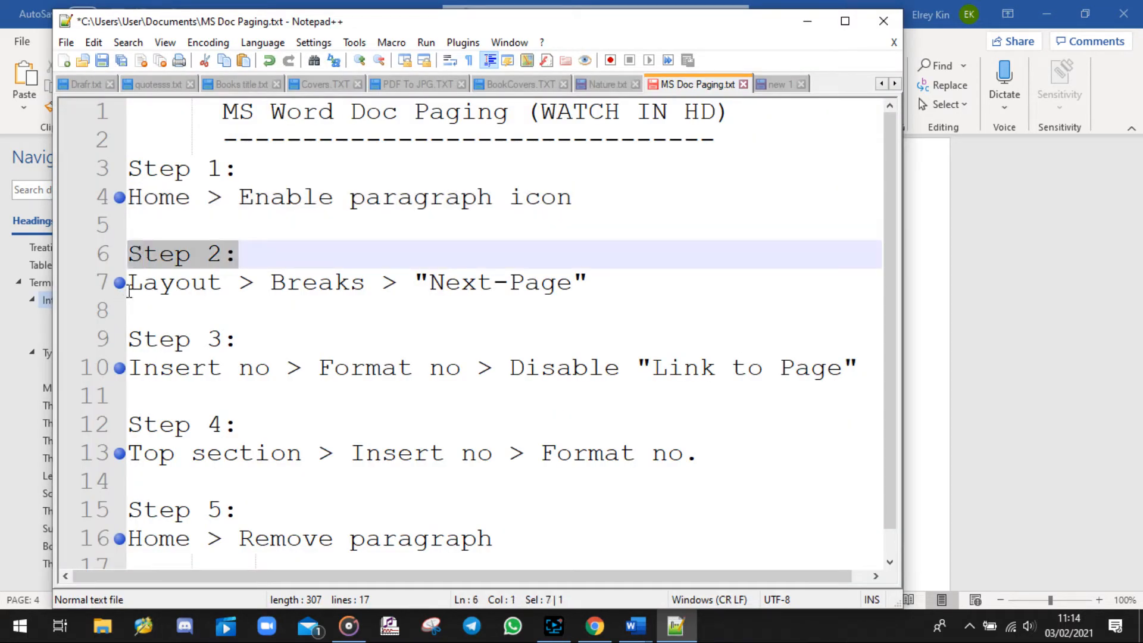
pyautogui.hotkey('ctrl', 'c')
pyautogui.moveTo(616, 285); pyautogui.dragTo(128, 282)
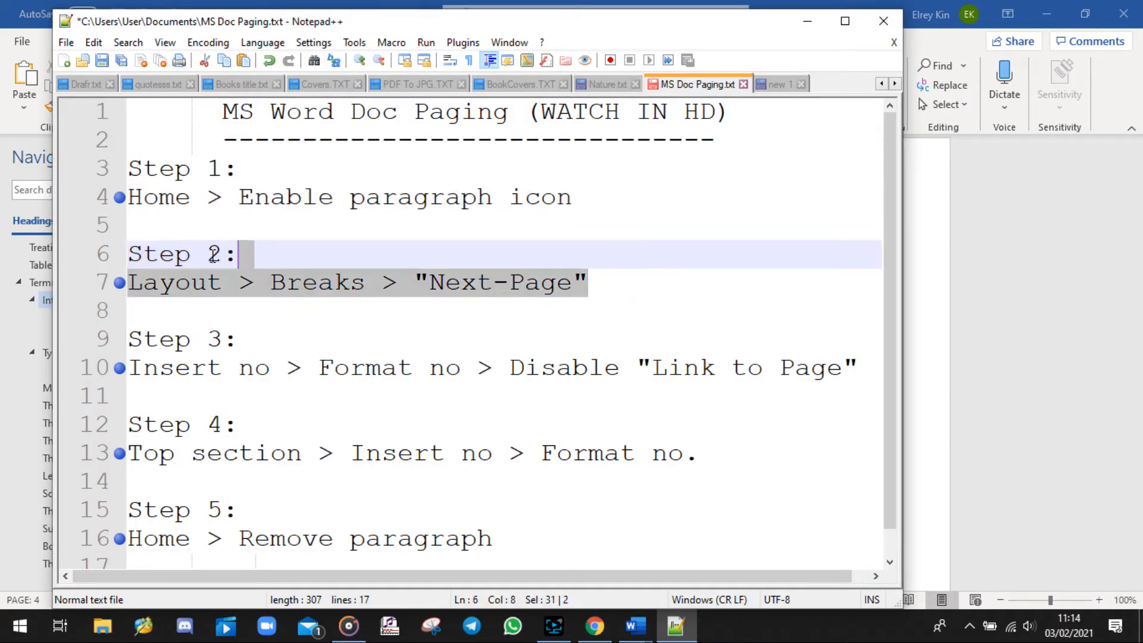
pyautogui.hotkey('ctrl', 'c')
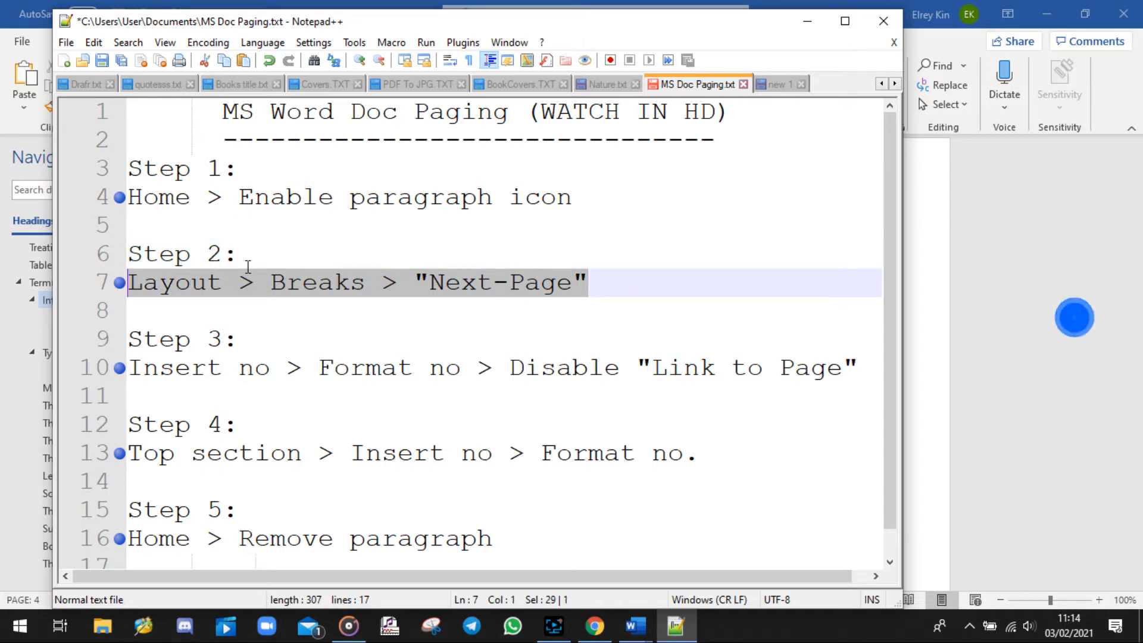
pyautogui.click(288, 253)
pyautogui.click(1074, 316)
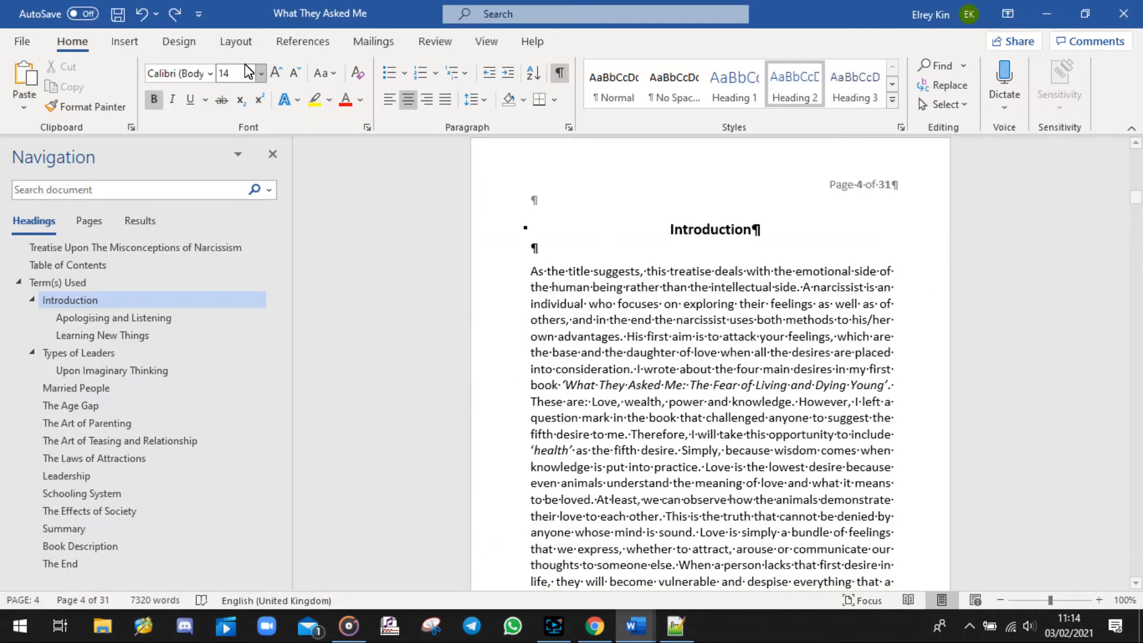
# Insert a Next Page section break directly before the Introduction heading.
pyautogui.click(237, 42)
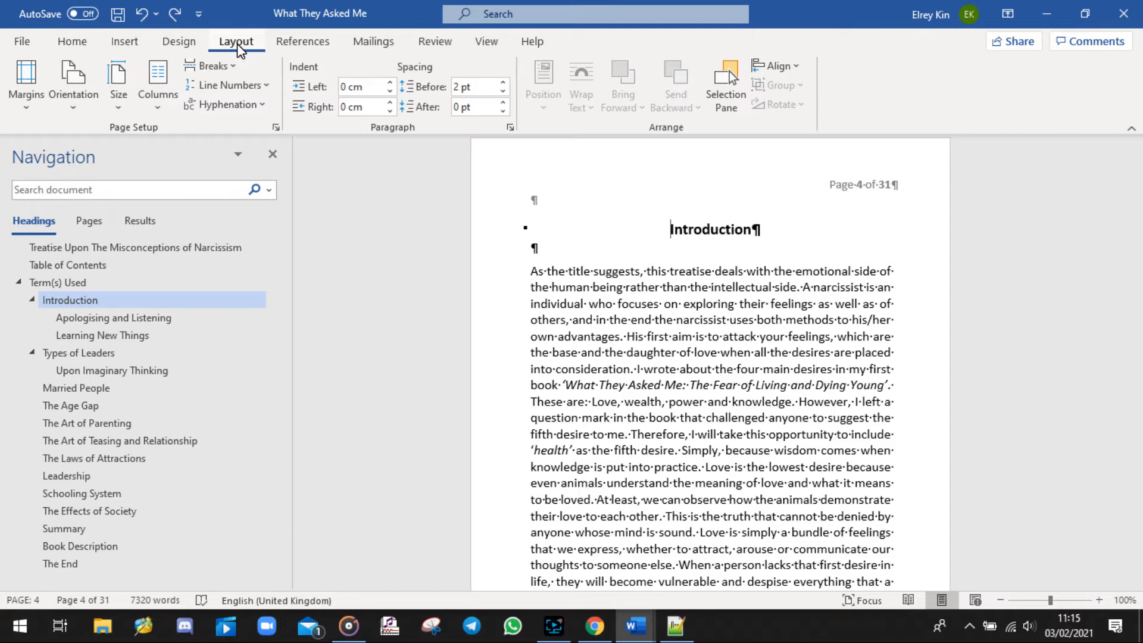
pyautogui.click(666, 230)
pyautogui.click(663, 230)
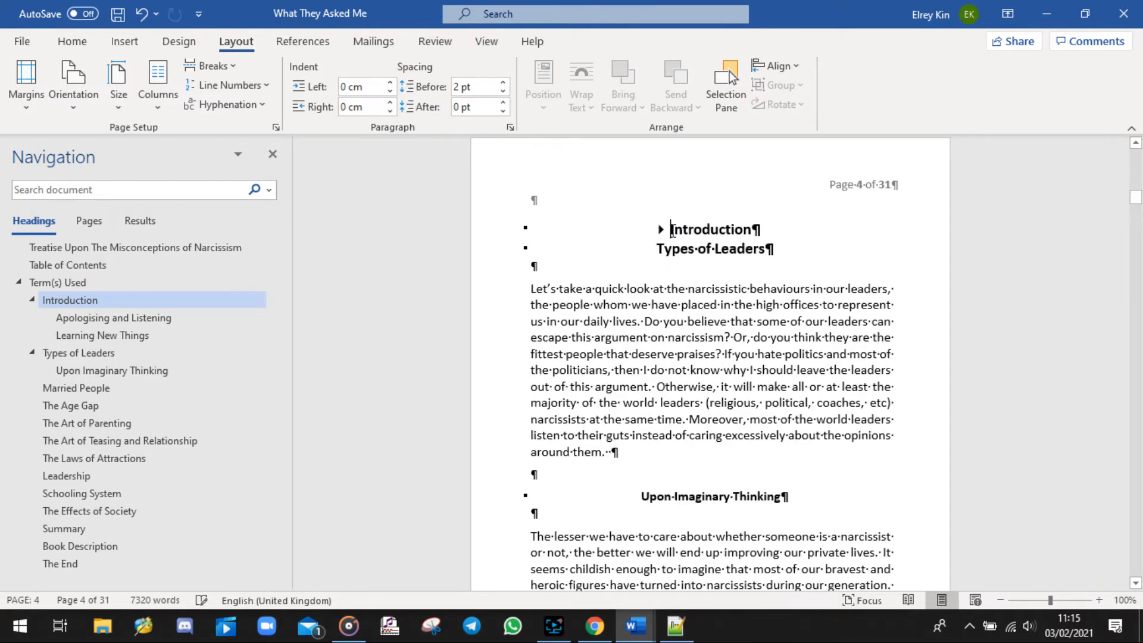
pyautogui.click(661, 230)
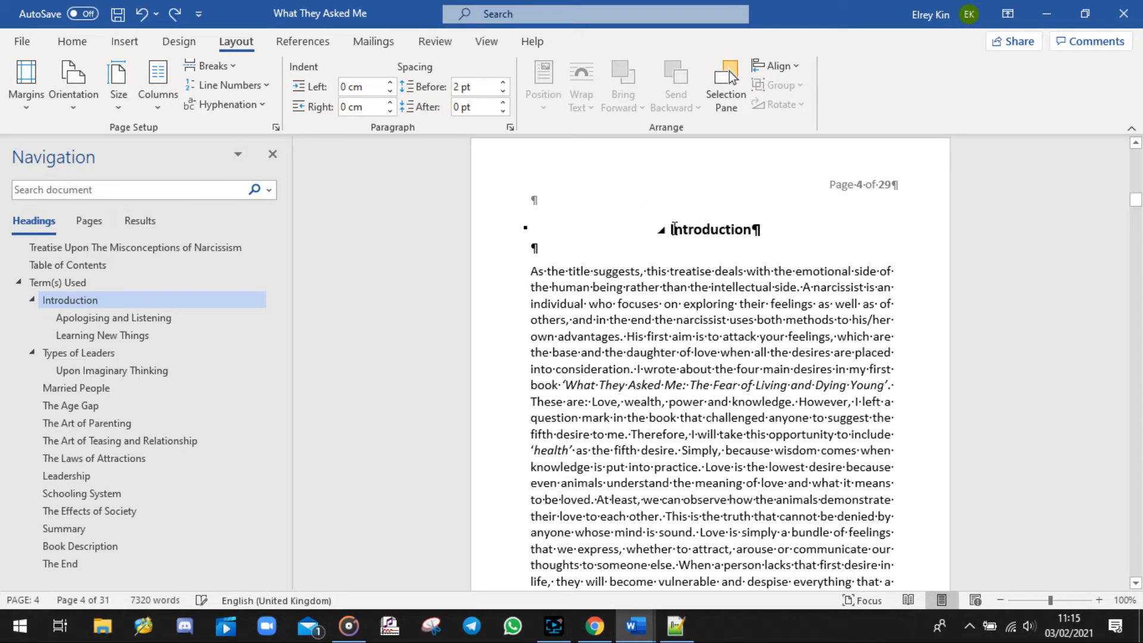
pyautogui.click(669, 229)
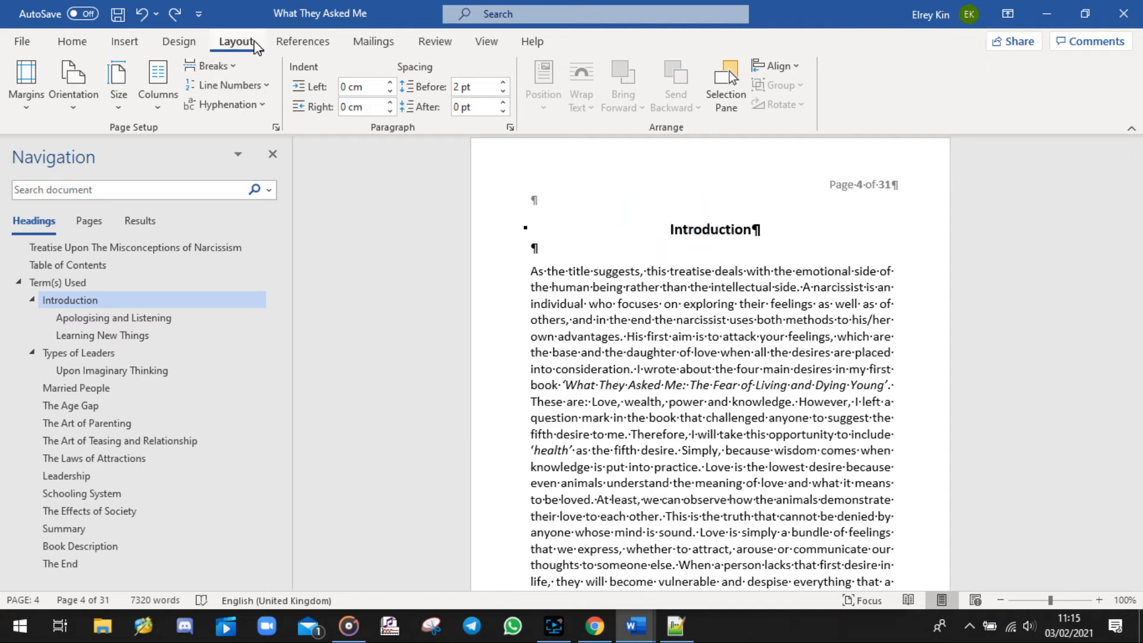
pyautogui.click(232, 67)
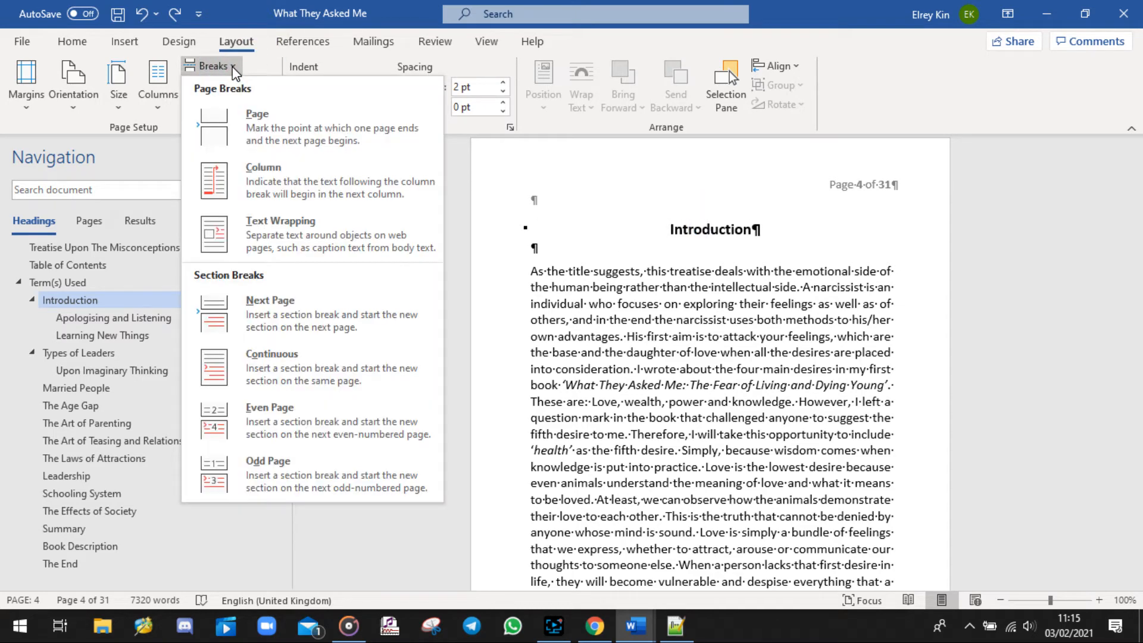
pyautogui.click(296, 316)
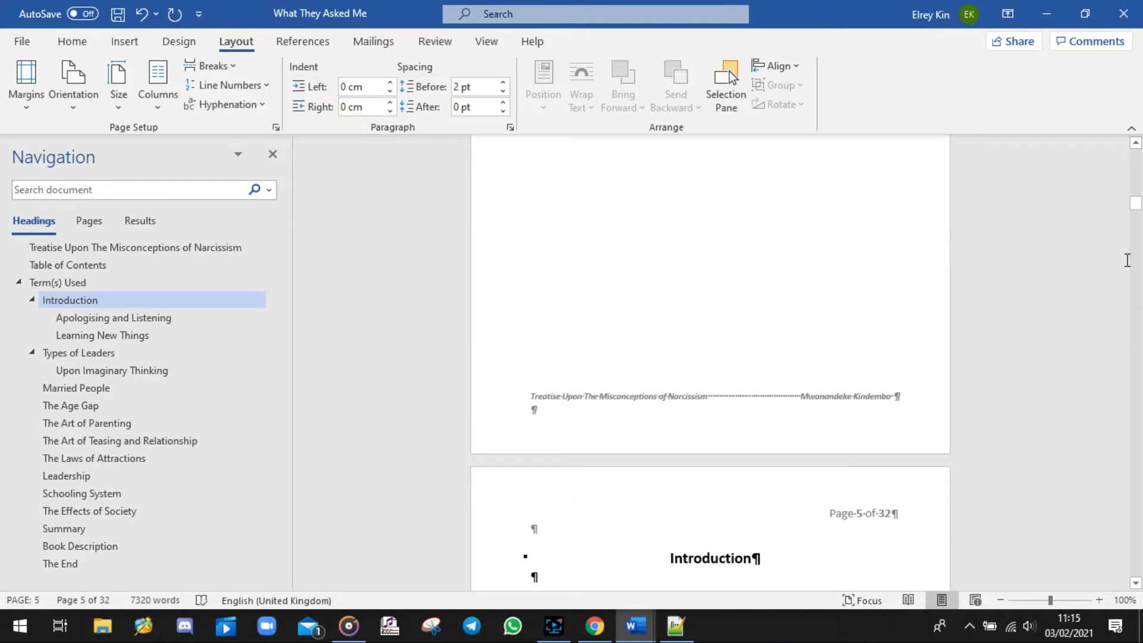
# Inspect the section break on the page preceding the Introduction, then place the cursor before the Introduction heading.
pyautogui.moveTo(1135, 202); pyautogui.dragTo(1134, 193)
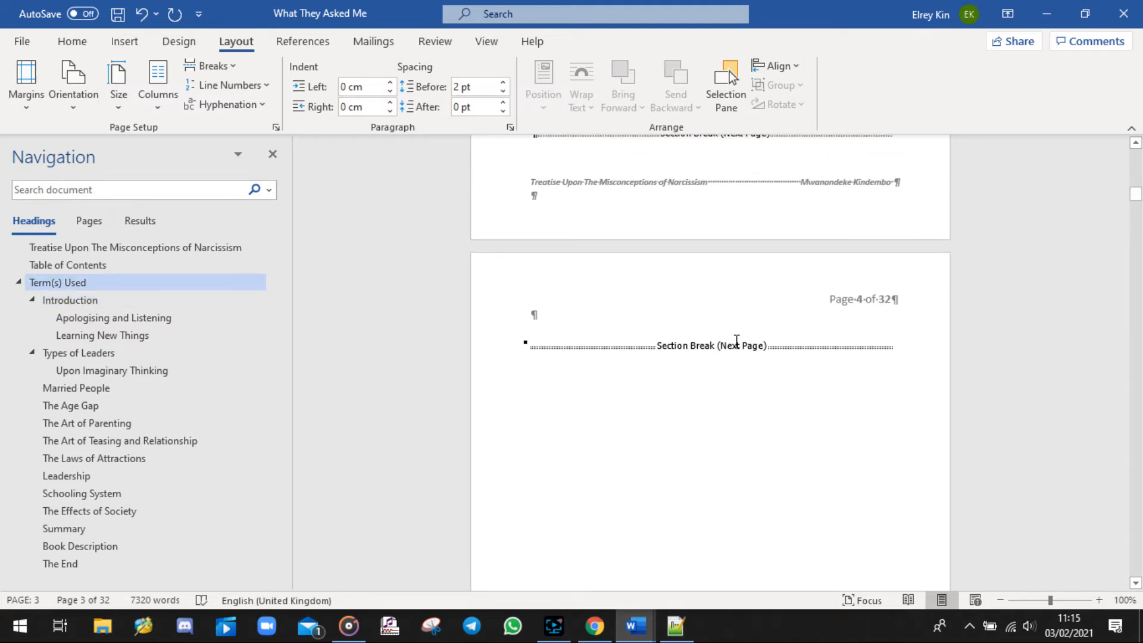
pyautogui.click(716, 343)
pyautogui.moveTo(1137, 197); pyautogui.dragTo(1136, 209)
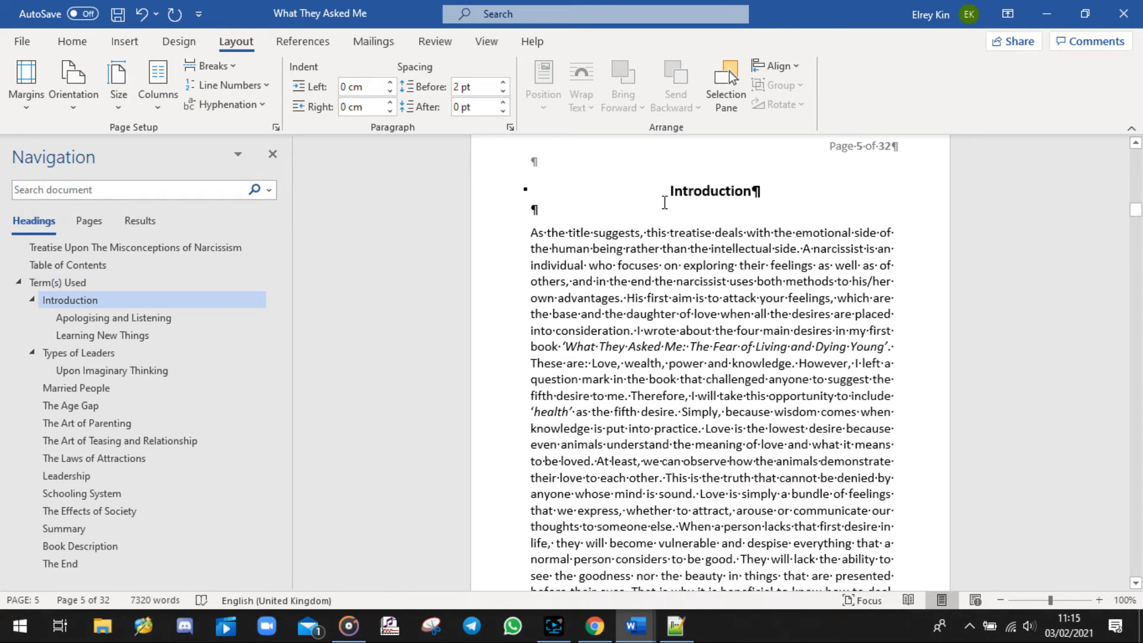
pyautogui.click(657, 192)
pyautogui.click(657, 192)
# Switch to the Notepad++ note, highlight the "Step 3:" heading to read its instruction, and return to the Word document.
pyautogui.hotkey('alt', 'Tab')
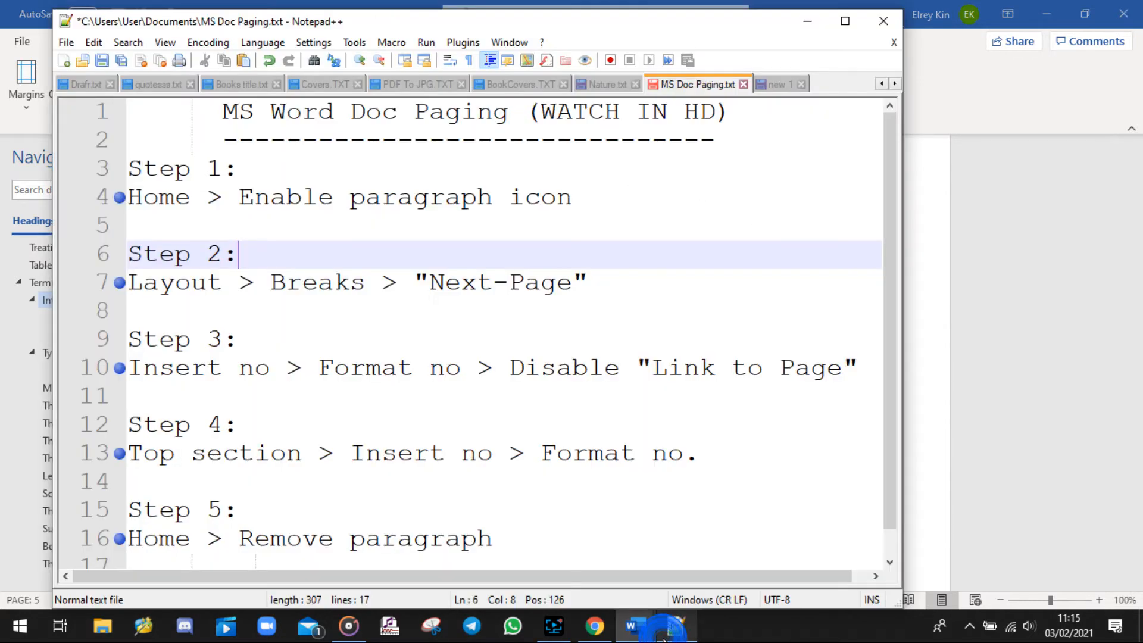
pyautogui.moveTo(248, 332); pyautogui.dragTo(127, 334)
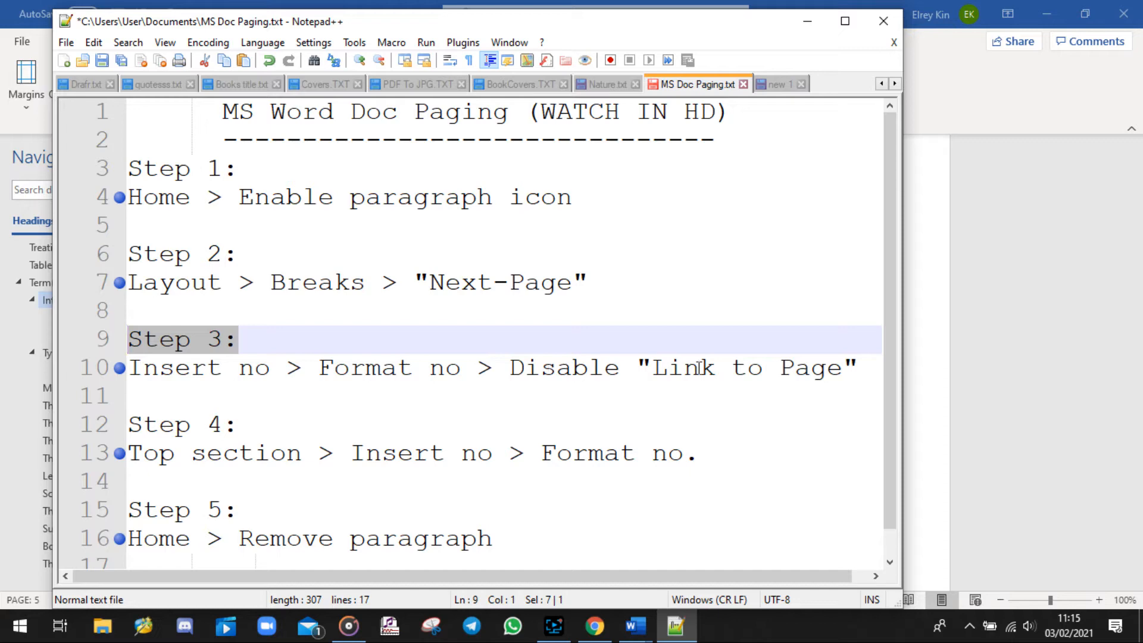
pyautogui.click(679, 626)
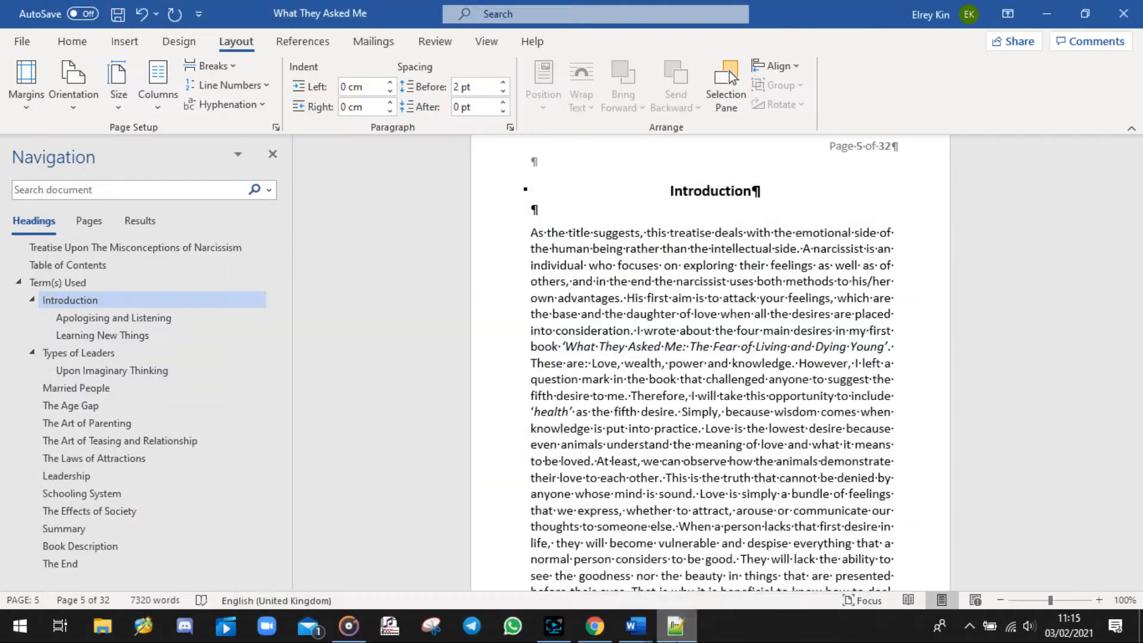
# Insert a page number at the top of the Introduction page in the Plain Number 3 style.
pyautogui.click(125, 42)
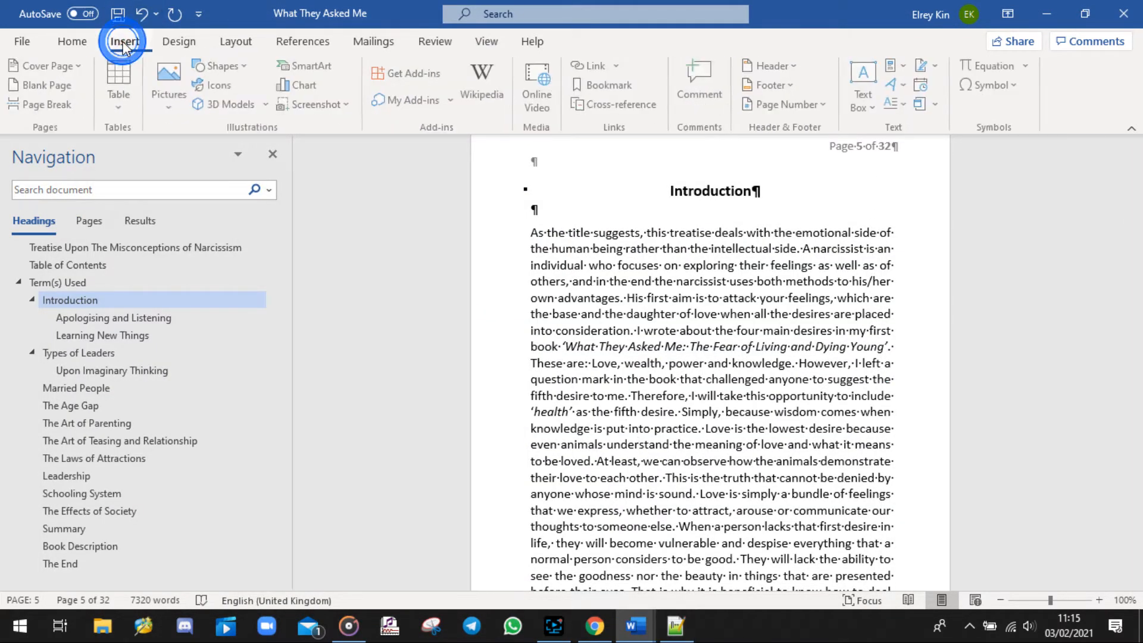
pyautogui.click(816, 101)
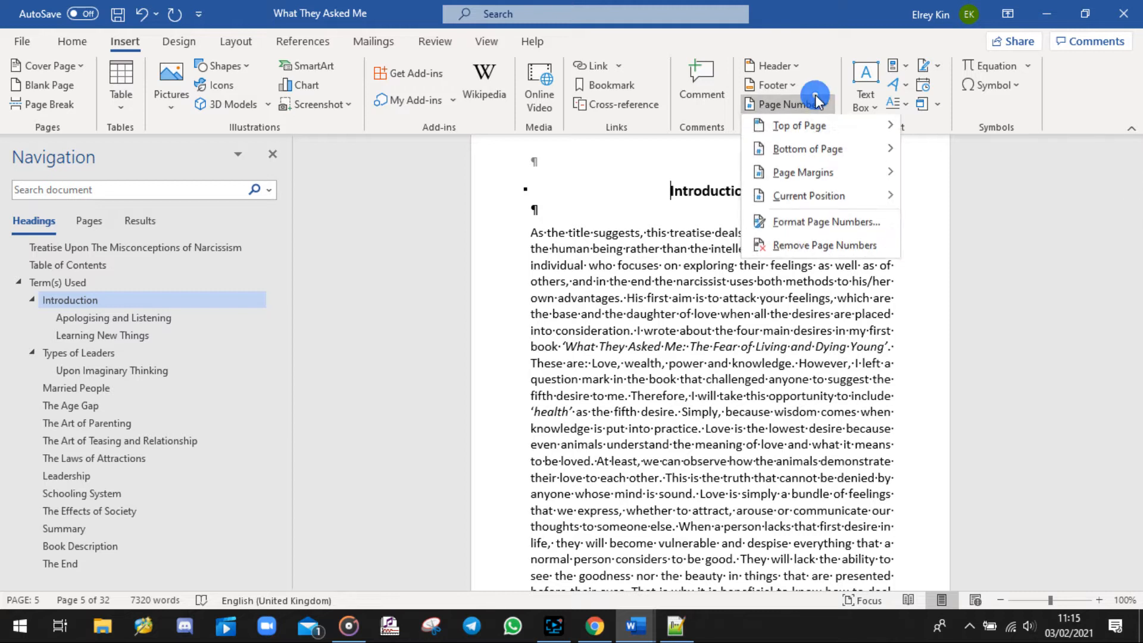
pyautogui.click(816, 129)
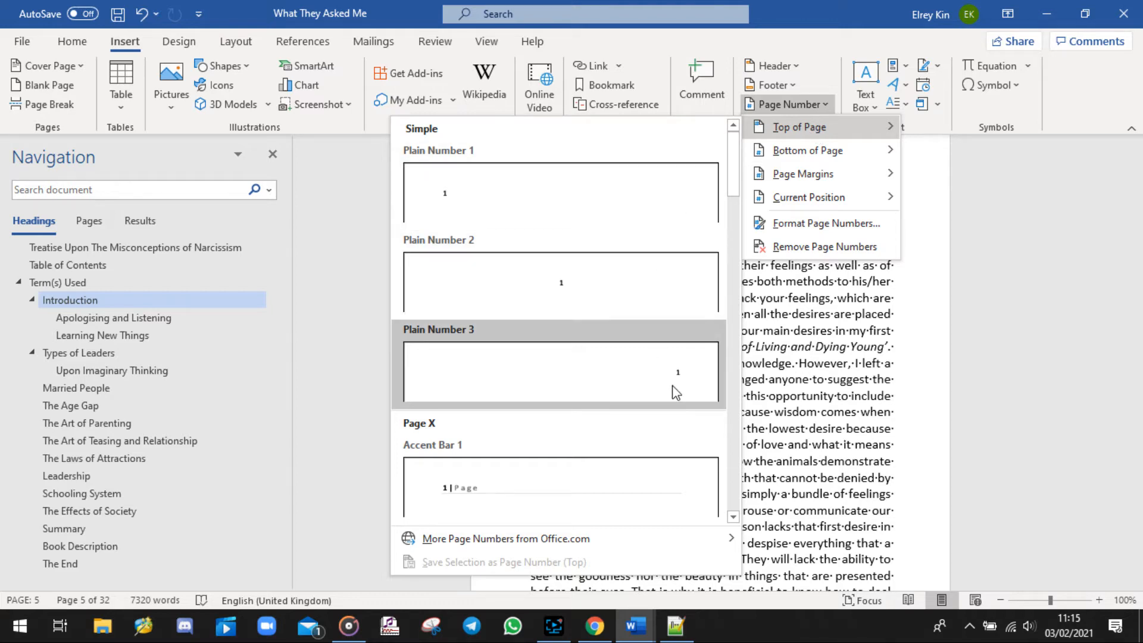
pyautogui.press('Escape')
pyautogui.press('Escape')
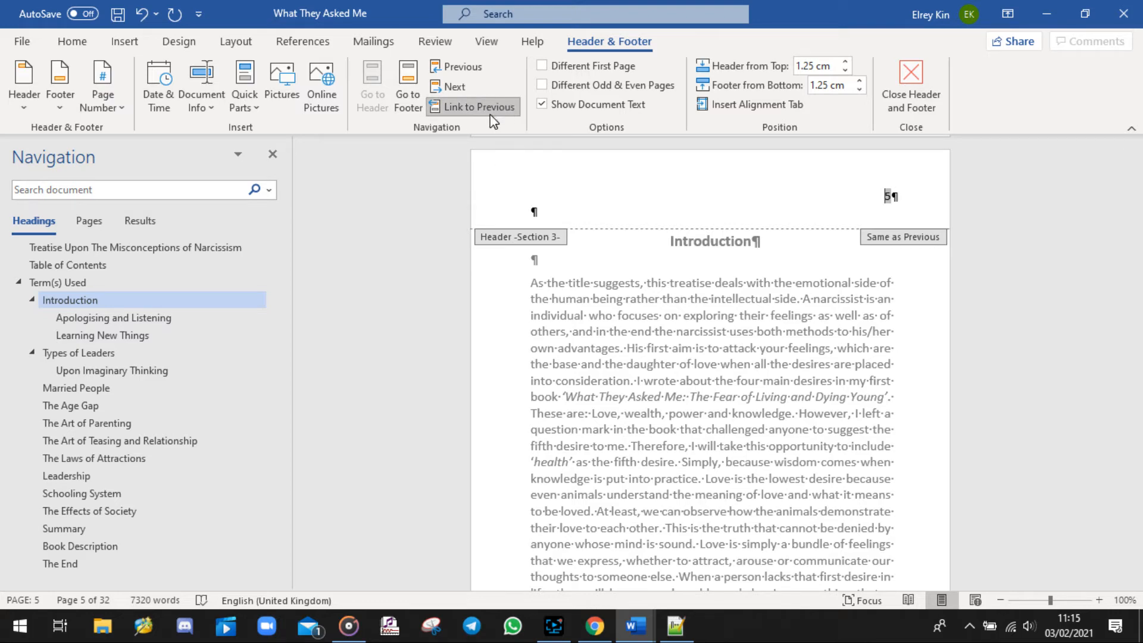
# Recheck step 3 of the Notepad++ note, then turn off Link to Previous for the Introduction section's header in Word.
pyautogui.click(676, 625)
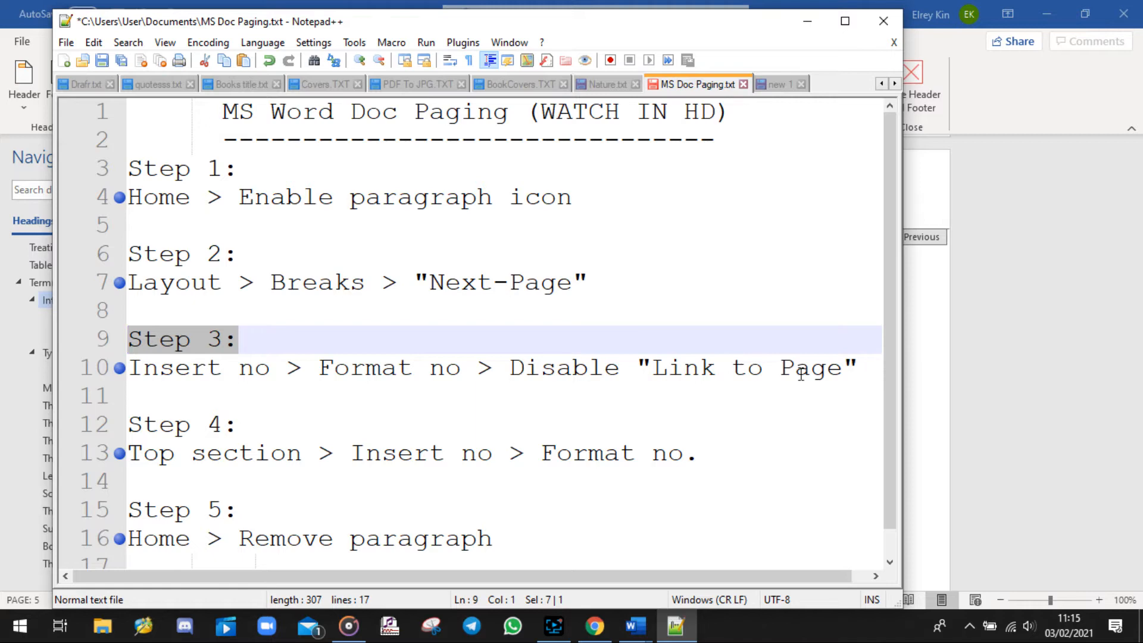
pyautogui.moveTo(861, 368); pyautogui.dragTo(833, 368)
pyautogui.click(689, 630)
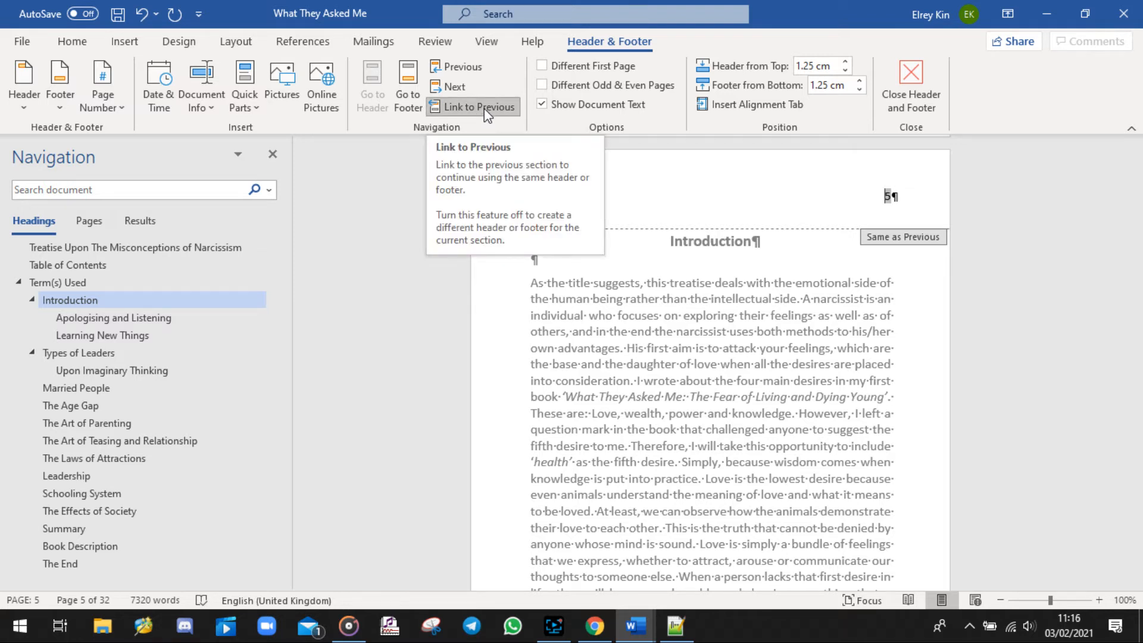
pyautogui.click(484, 108)
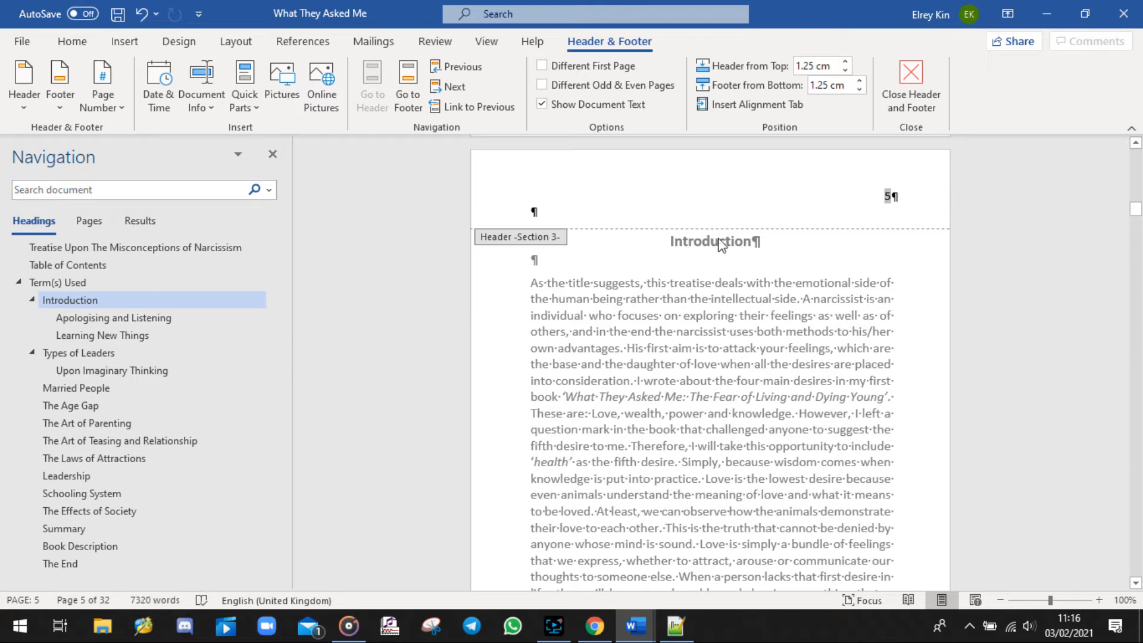
# Set the Introduction section's page numbering to start at 1 and close the header.
pyautogui.click(124, 43)
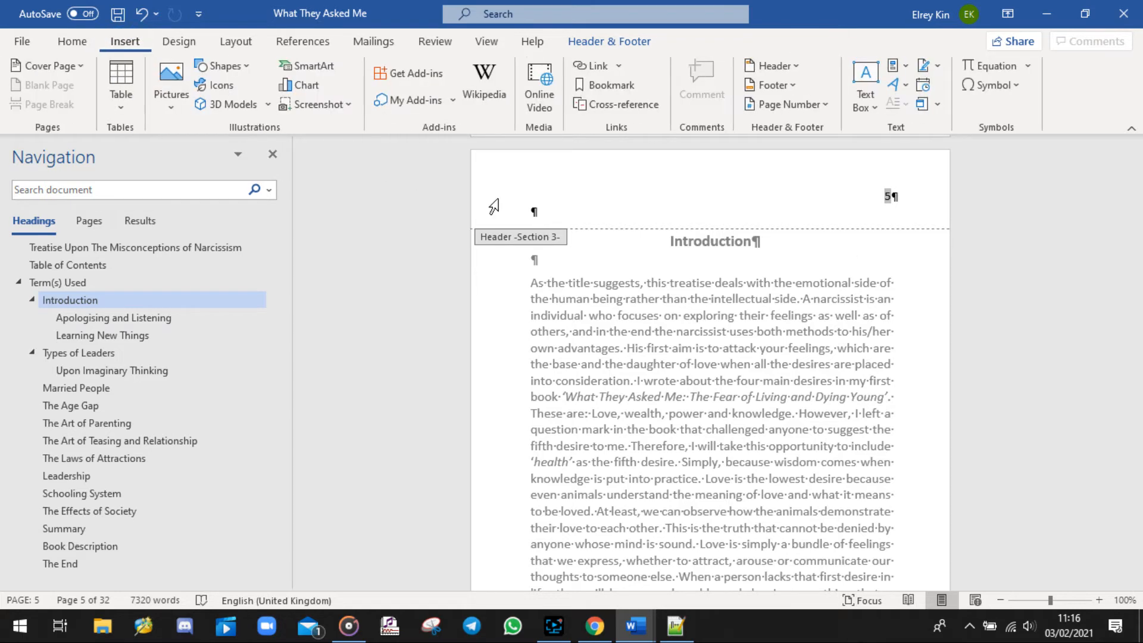
pyautogui.click(814, 106)
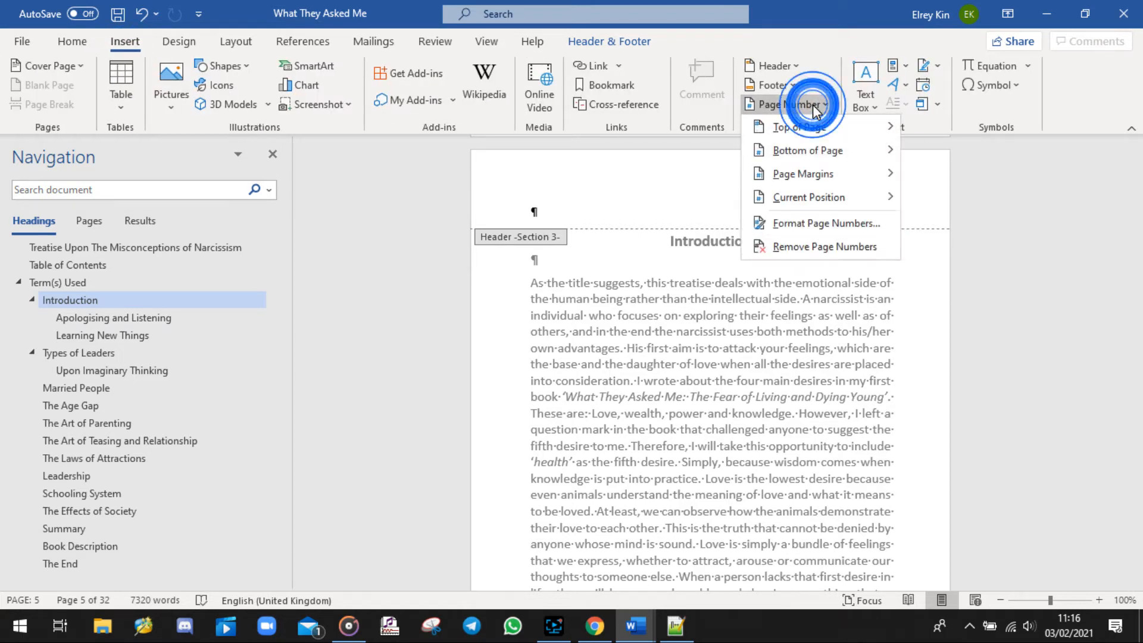
pyautogui.moveTo(816, 135)
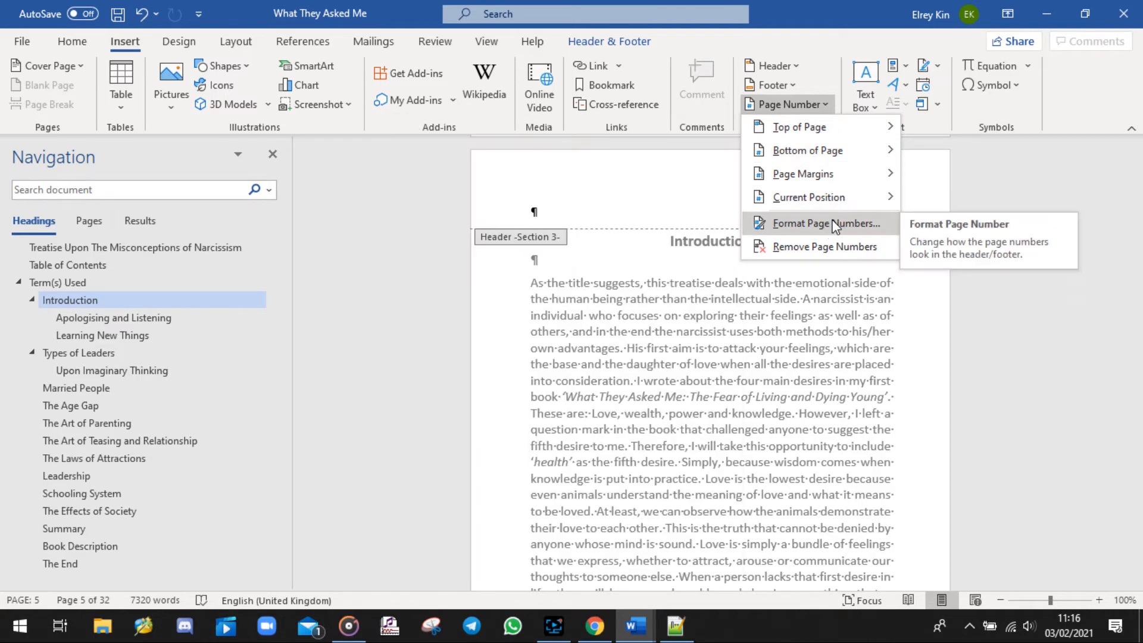
pyautogui.click(833, 224)
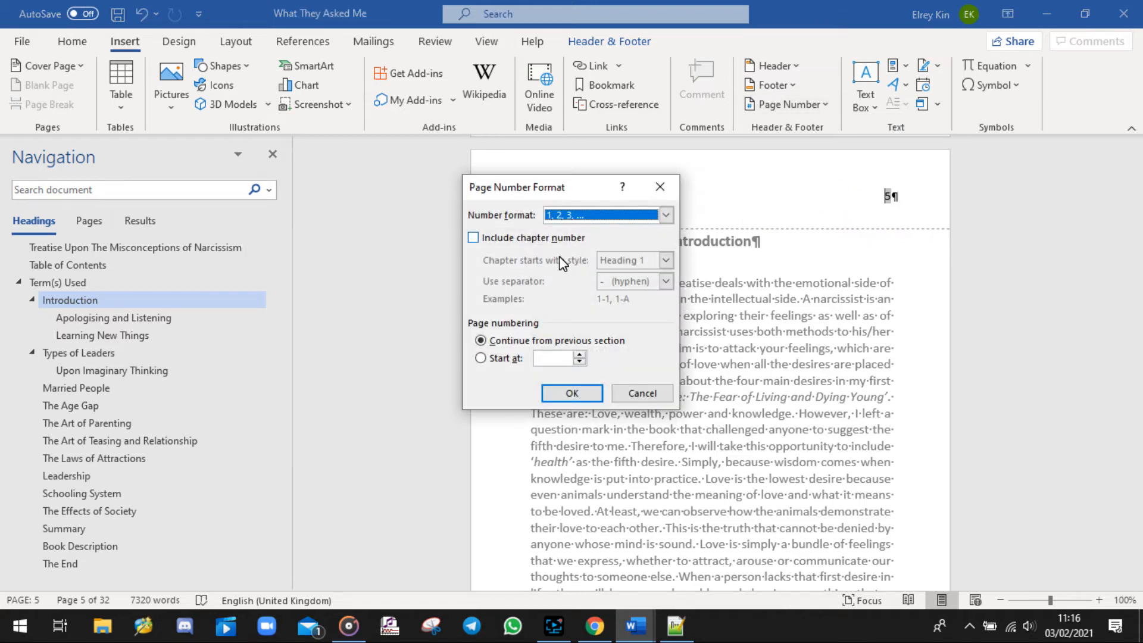
pyautogui.click(482, 359)
pyautogui.click(553, 359)
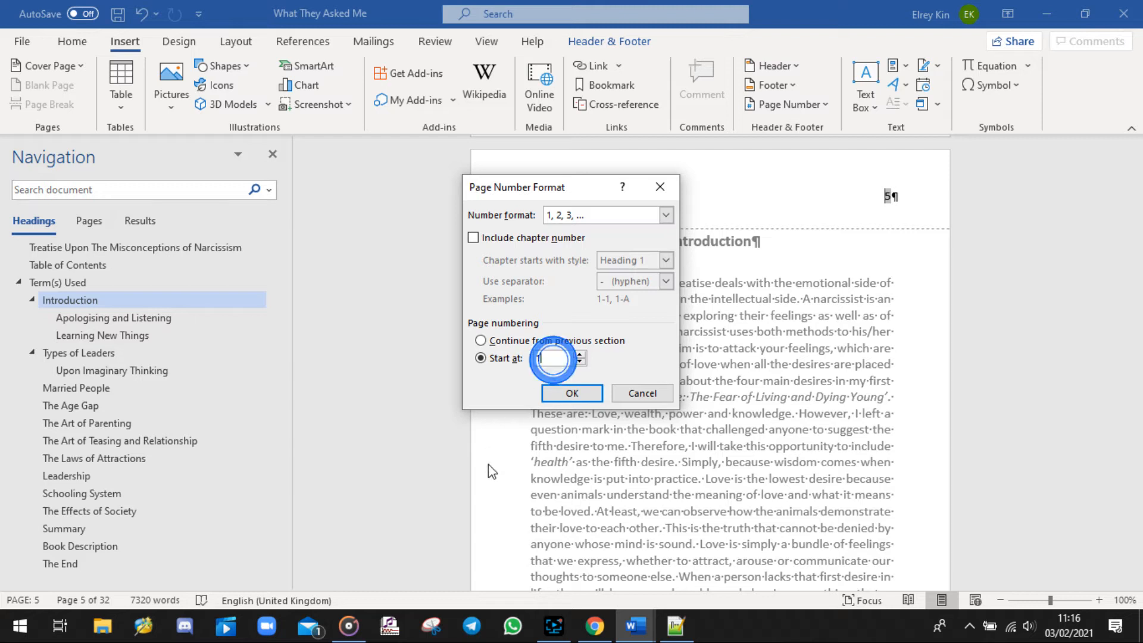
pyautogui.click(571, 393)
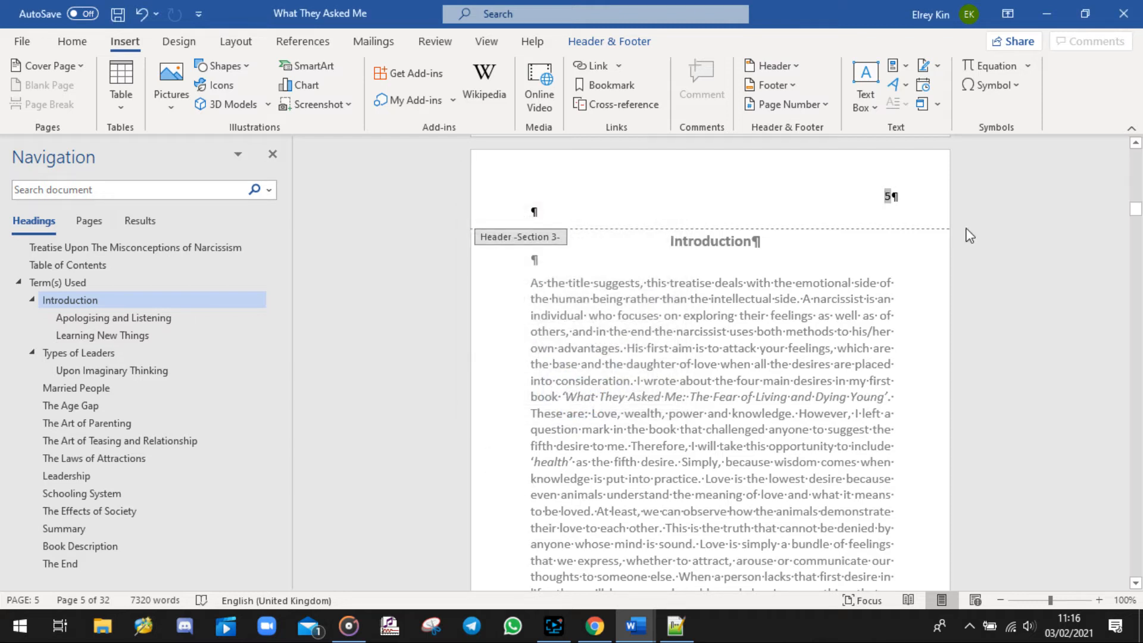
pyautogui.click(892, 247)
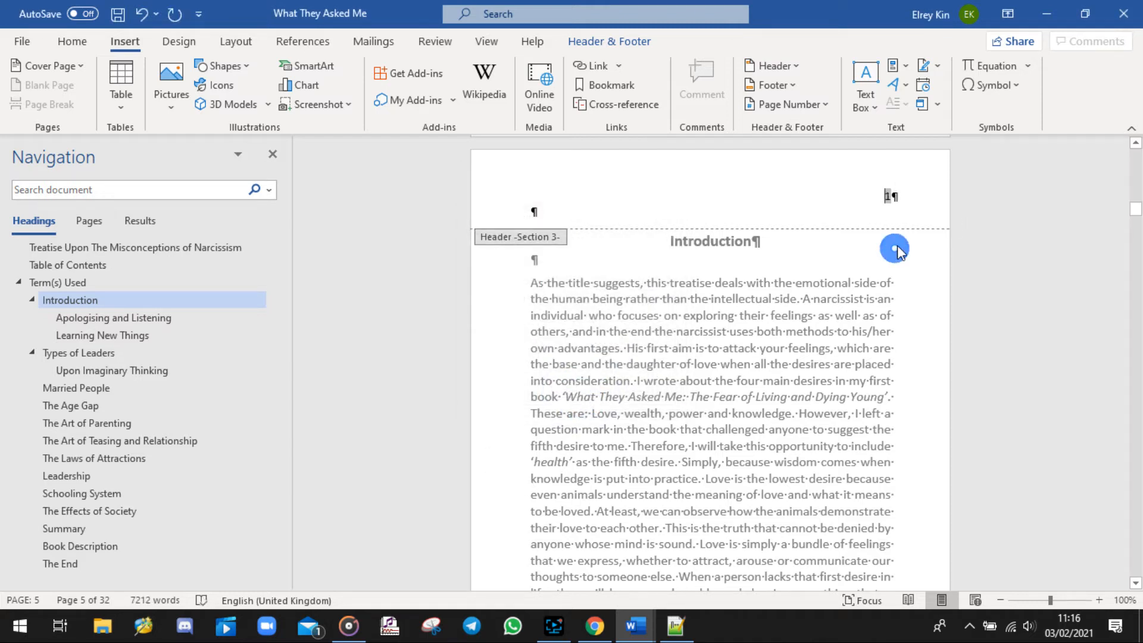
pyautogui.doubleClick(1033, 285)
pyautogui.click(1033, 285)
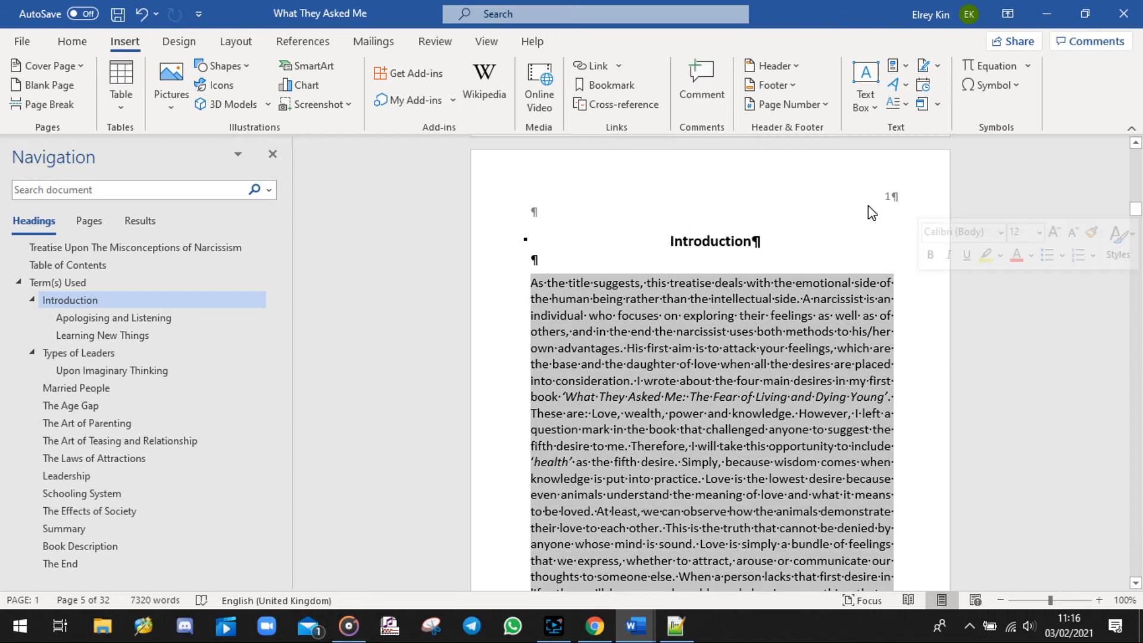
pyautogui.click(1000, 327)
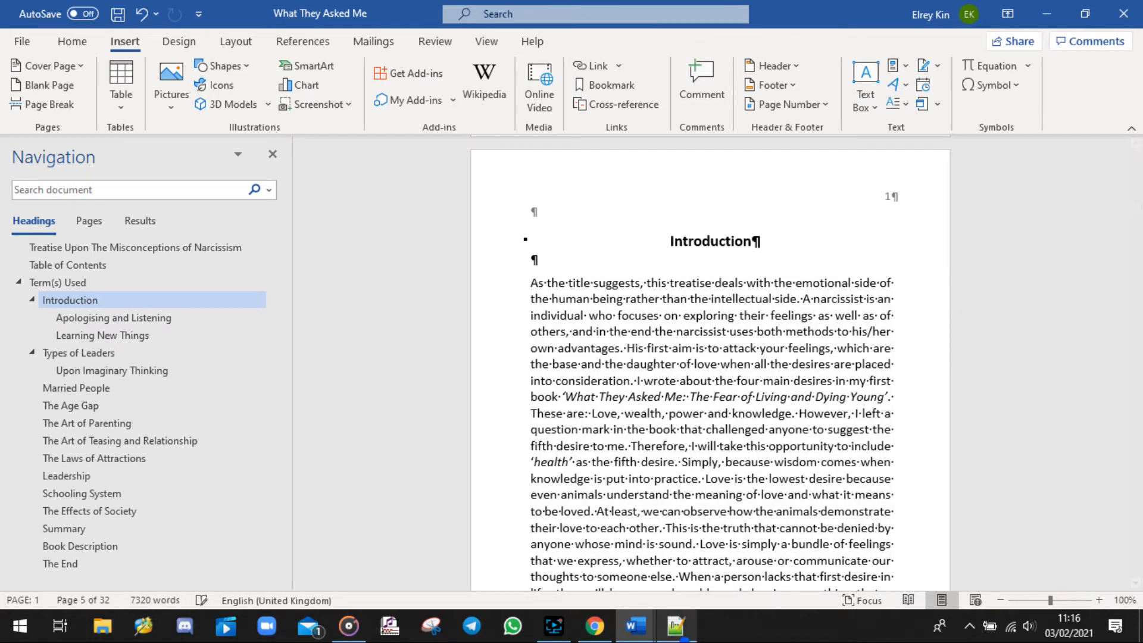
# Switch to Notepad++ and add the line "When you disable the link to page" below a blank line at the end of the "new 1" note.
pyautogui.click(676, 625)
pyautogui.click(772, 84)
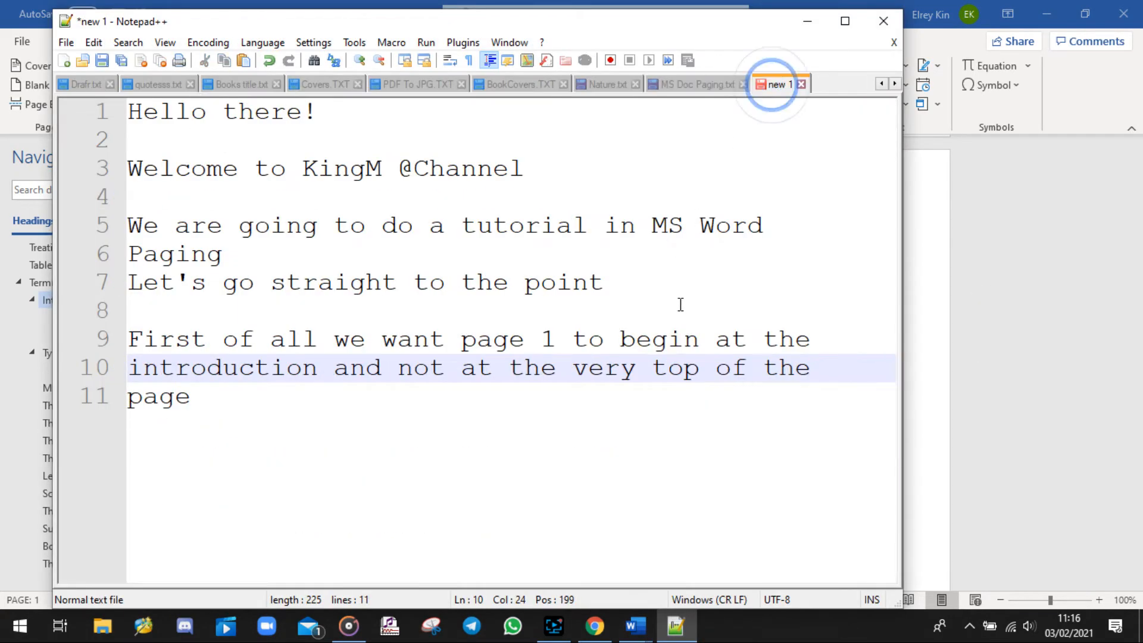
pyautogui.click(389, 412)
pyautogui.press('Return')
pyautogui.press('Return')
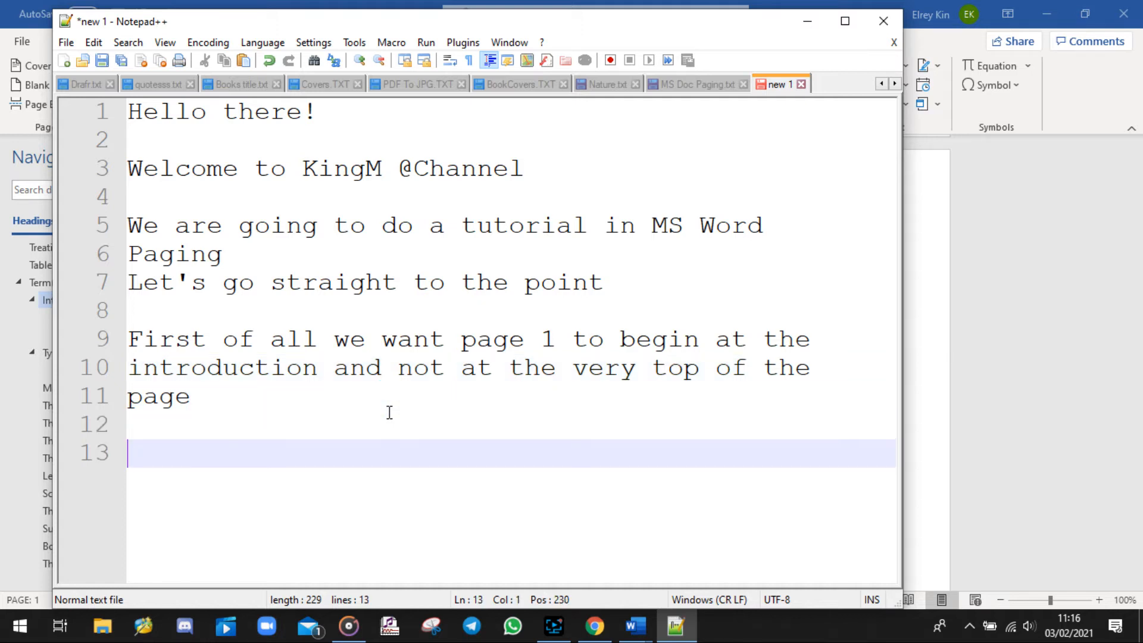
pyautogui.write('When you disab')
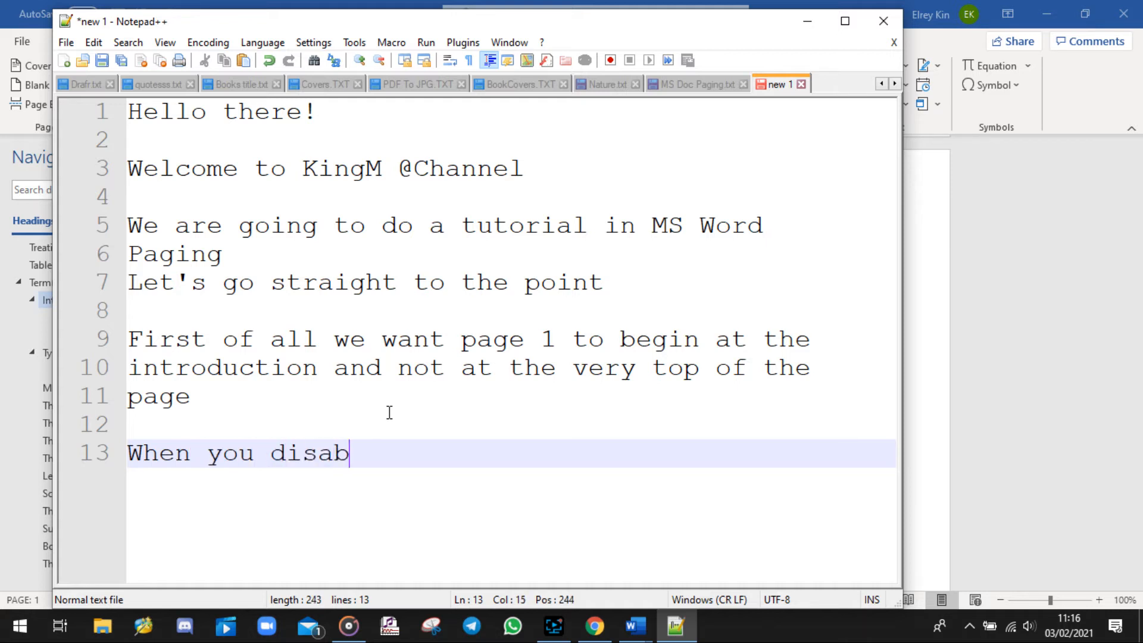
pyautogui.write('le the link ')
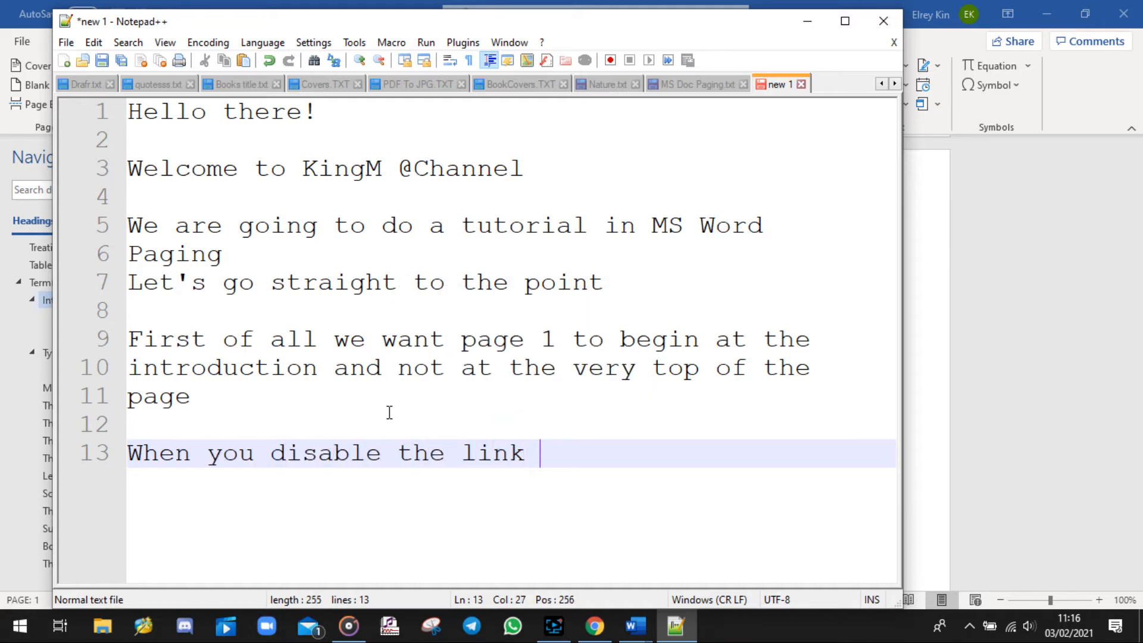
pyautogui.write('o')
pyautogui.press('BackSpace')
pyautogui.write('tp')
pyautogui.press('BackSpace')
pyautogui.write('o page')
pyautogui.press('Escape')
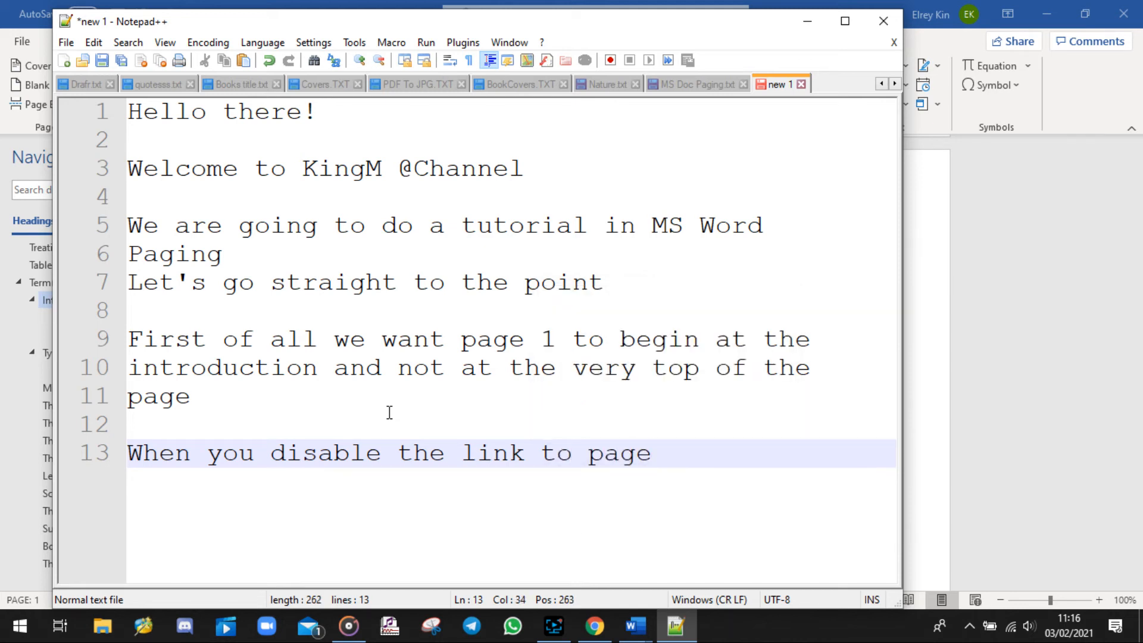
# Add the line "you must format the numbers" directly below the sentence about disabling the link.
pyautogui.press('BackSpace')
pyautogui.press('BackSpace')
pyautogui.press('Return')
pyautogui.write('you must for')
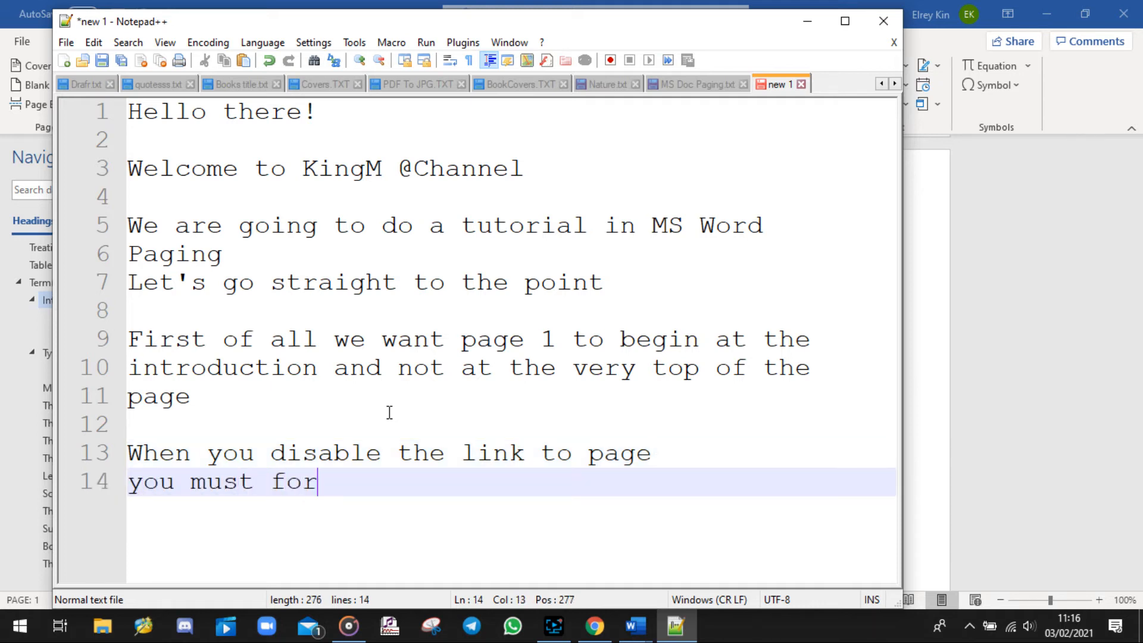
pyautogui.write('mat teh ')
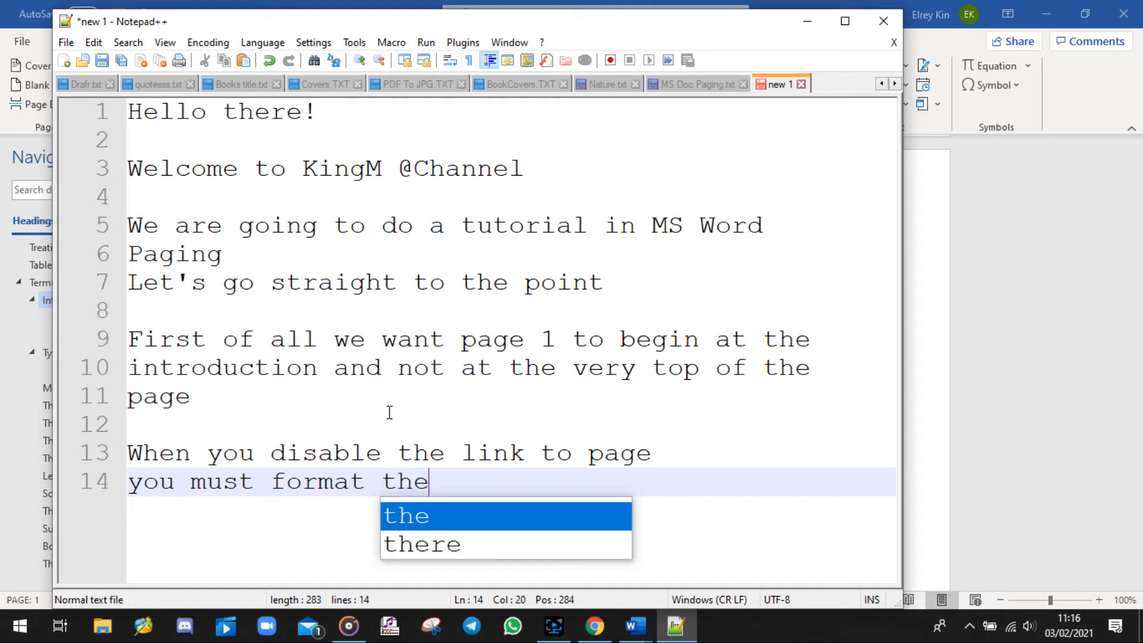
pyautogui.write('number')
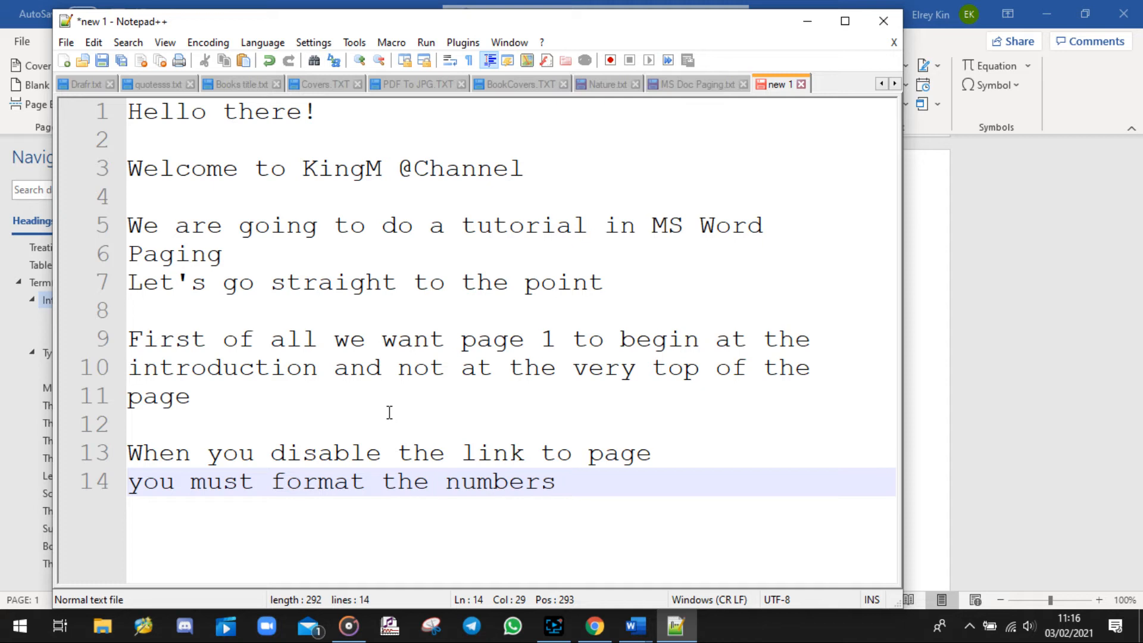
pyautogui.write('s')
# Add the line "crucial part is to start at 1" to the note and briefly highlight "start at 1".
pyautogui.press('Return')
pyautogui.write('c')
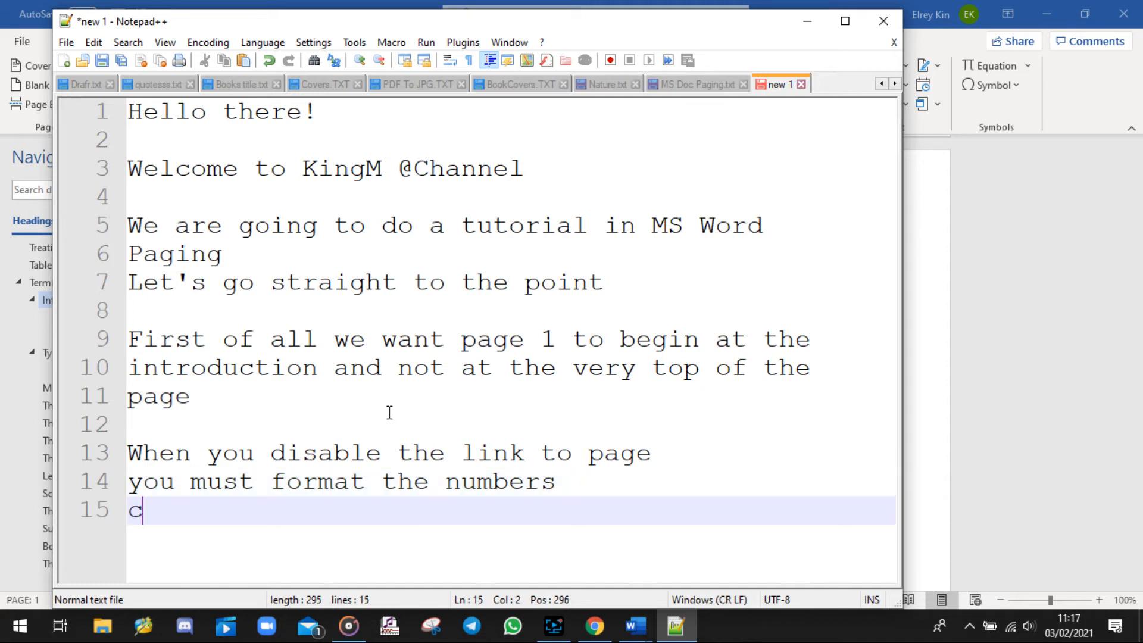
pyautogui.write('rucial pa')
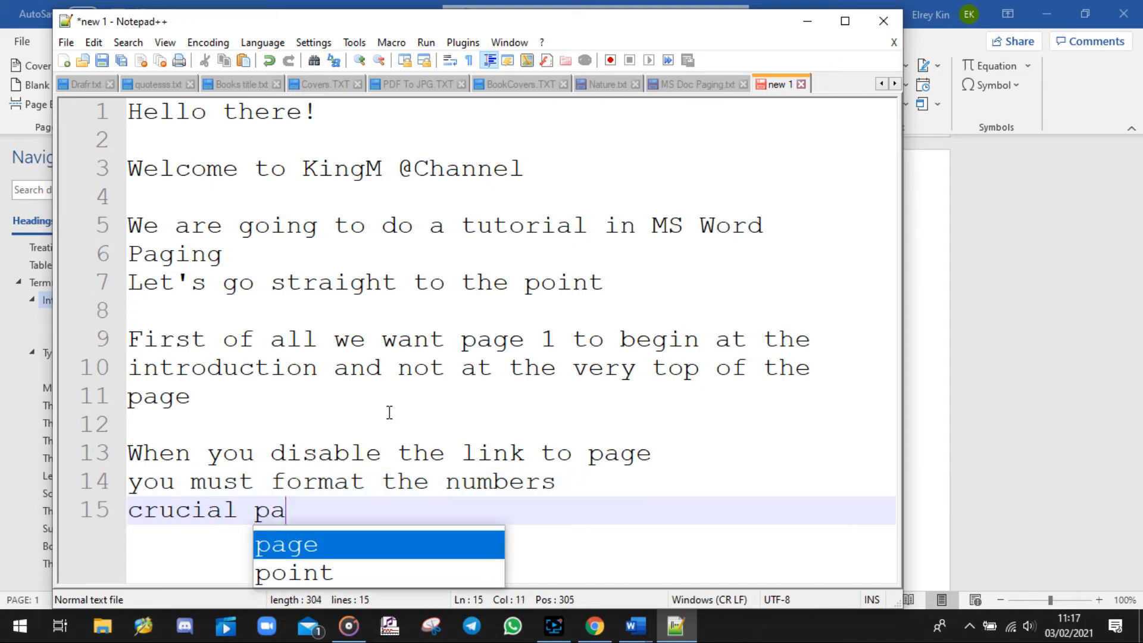
pyautogui.write('rt is to')
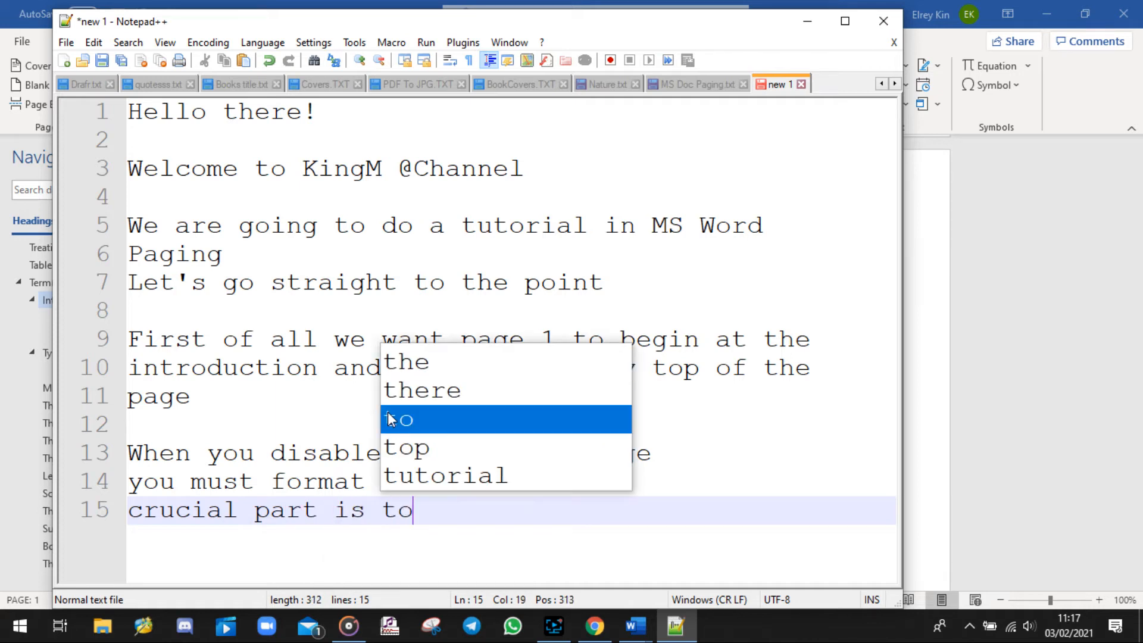
pyautogui.write(' start at 1')
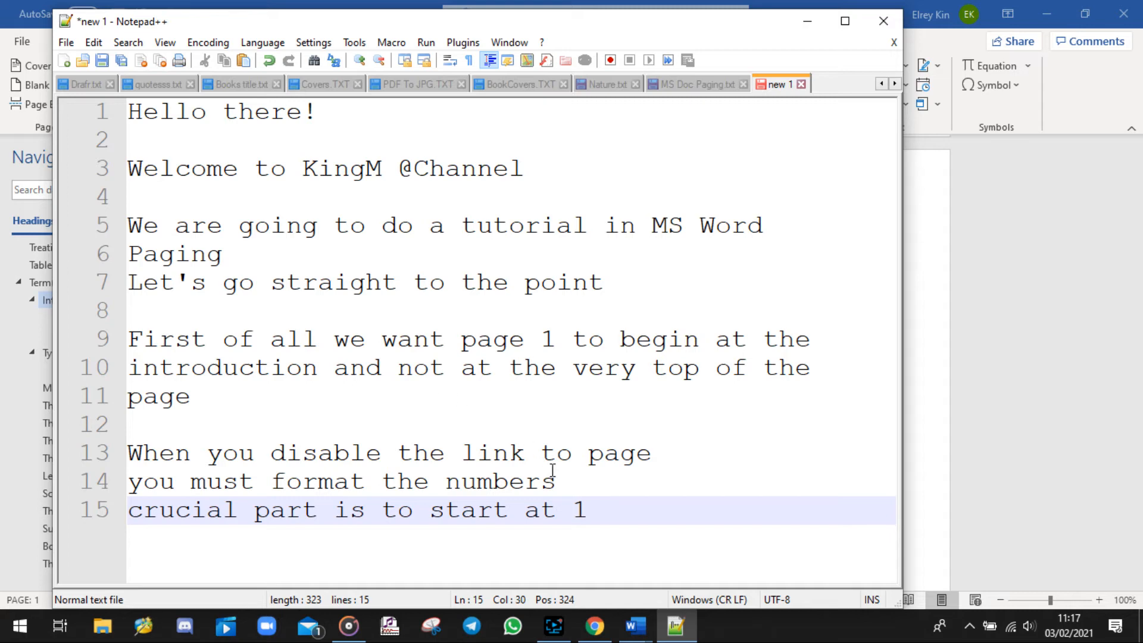
pyautogui.moveTo(619, 510); pyautogui.dragTo(415, 510)
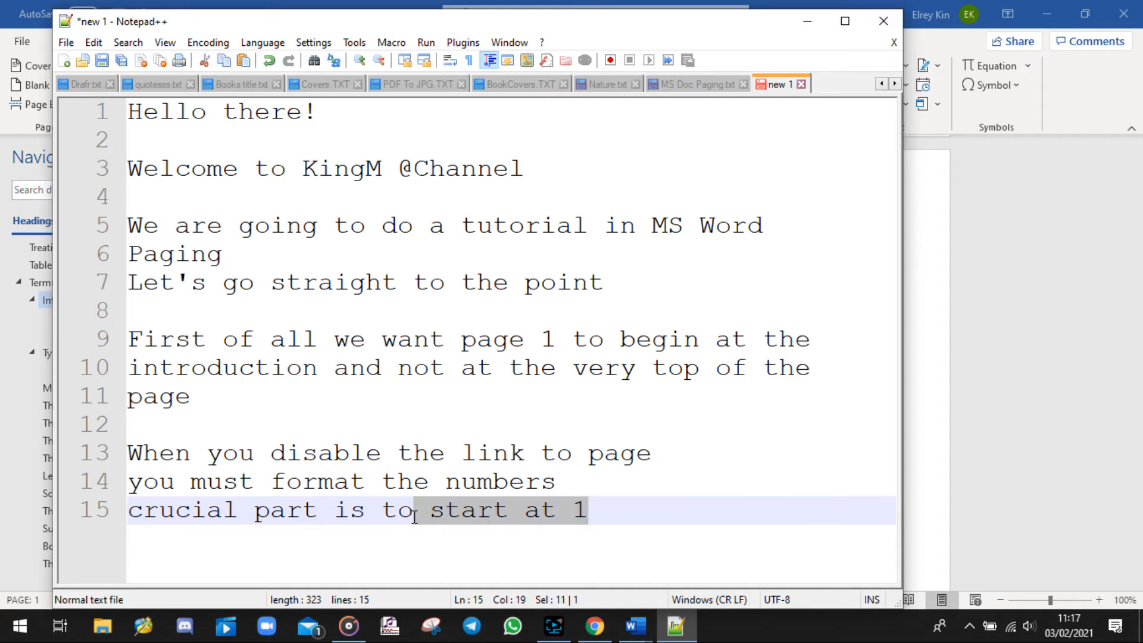
pyautogui.click(625, 509)
# Switch to the Word document and check the header page numbers from the Introduction through Married People, then on the title page.
pyautogui.click(674, 625)
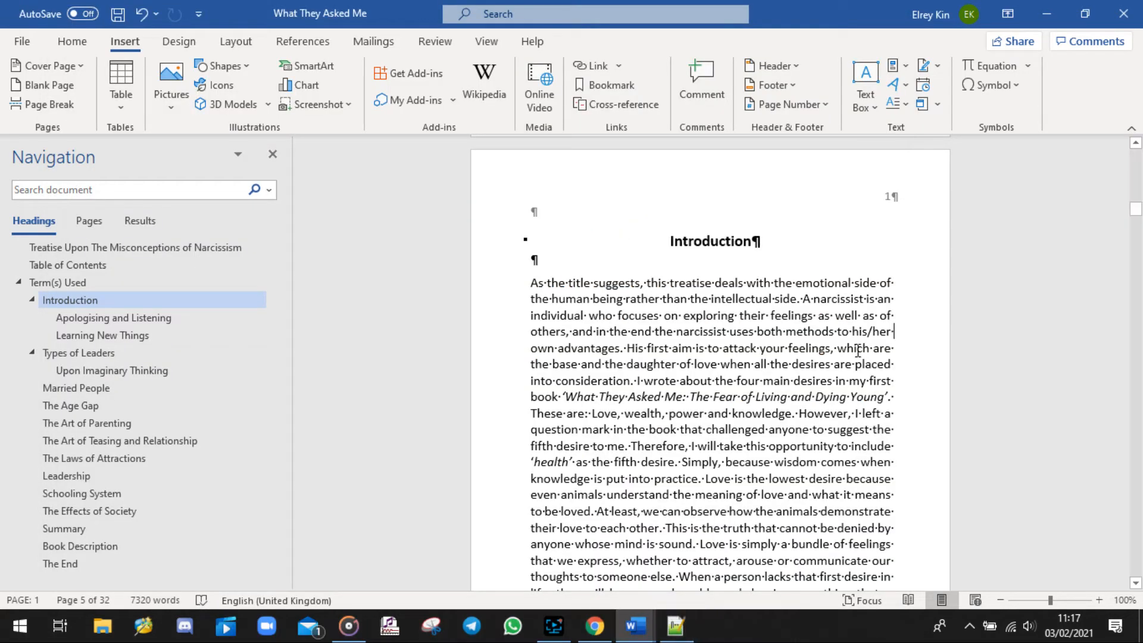
pyautogui.doubleClick(997, 277)
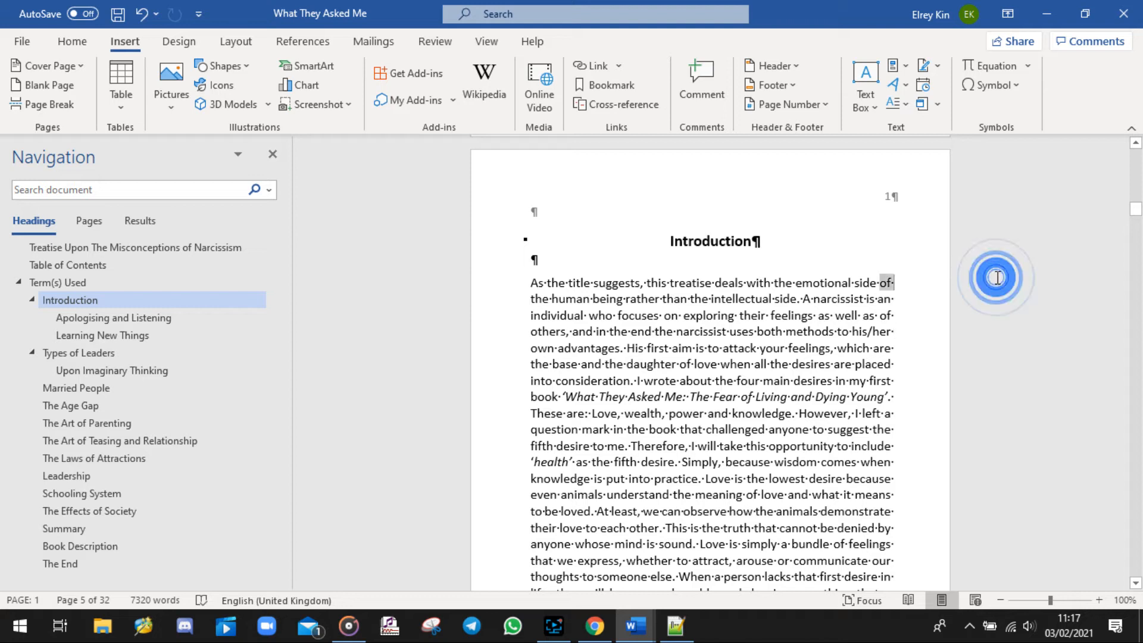
pyautogui.click(1000, 324)
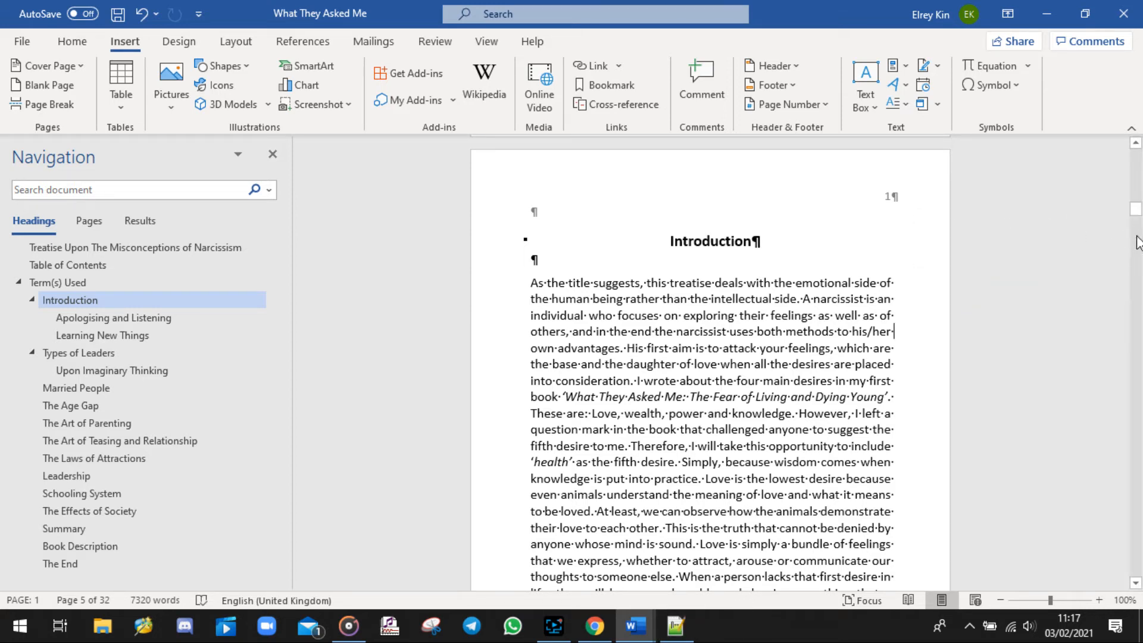
pyautogui.moveTo(1135, 212); pyautogui.dragTo(1137, 222)
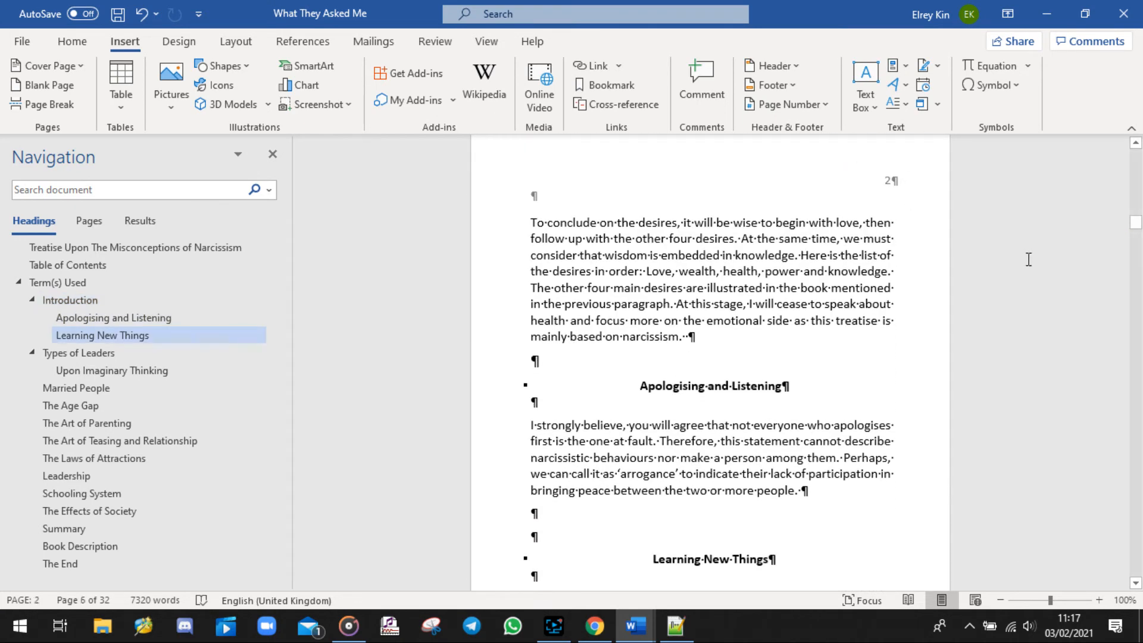
pyautogui.scroll(-15, 1028, 259)
pyautogui.scroll(6, 1028, 259)
pyautogui.scroll(-3, 1028, 260)
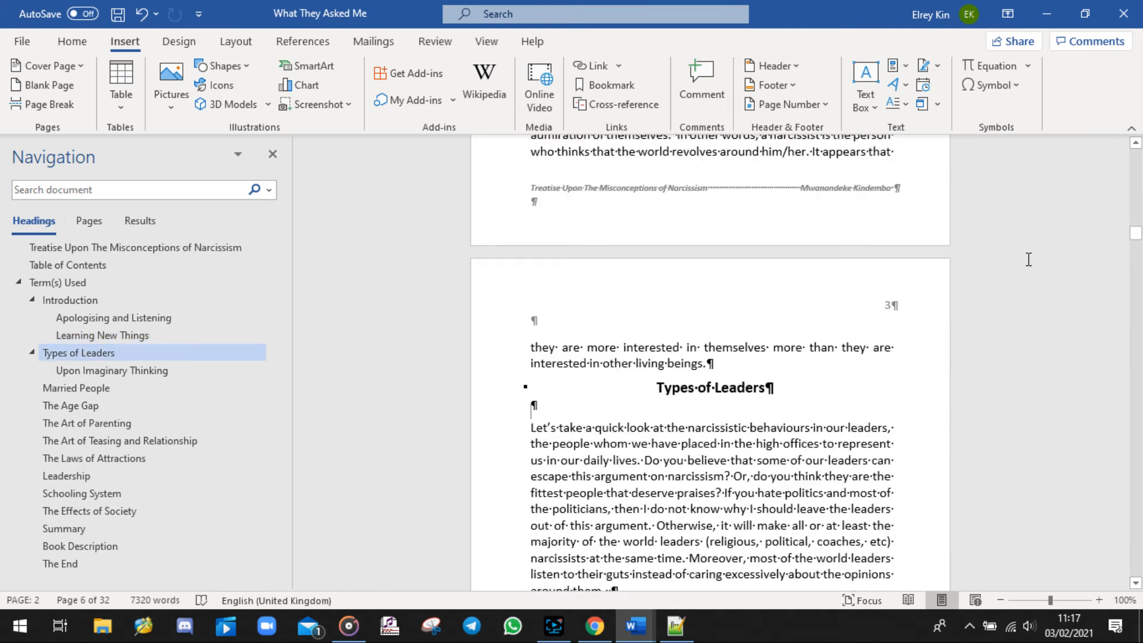
pyautogui.scroll(-15, 1028, 260)
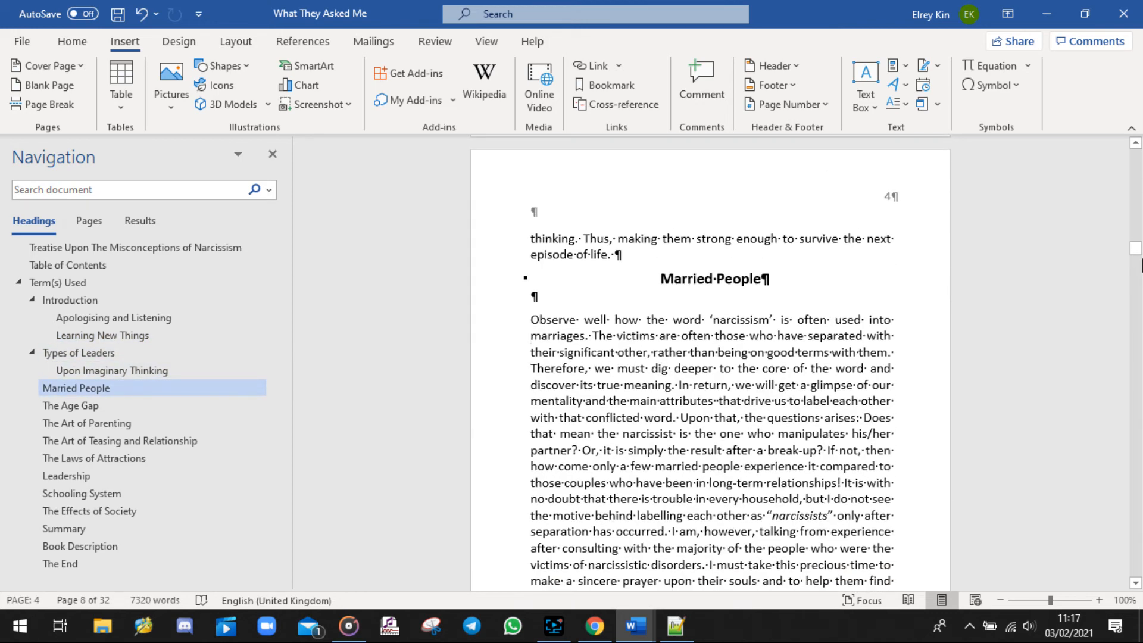
pyautogui.moveTo(1134, 247); pyautogui.dragTo(1137, 153)
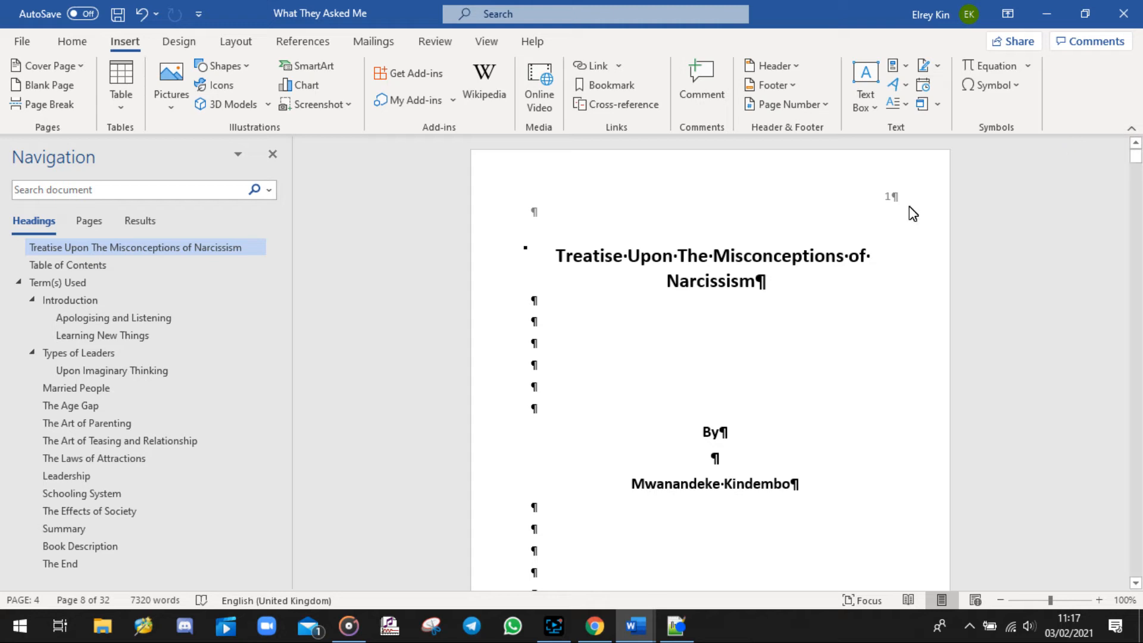
# Return to Notepad++ and add "But we still have a little challenge at the top" after two blank lines below the existing text.
pyautogui.hotkey('alt', 'Tab')
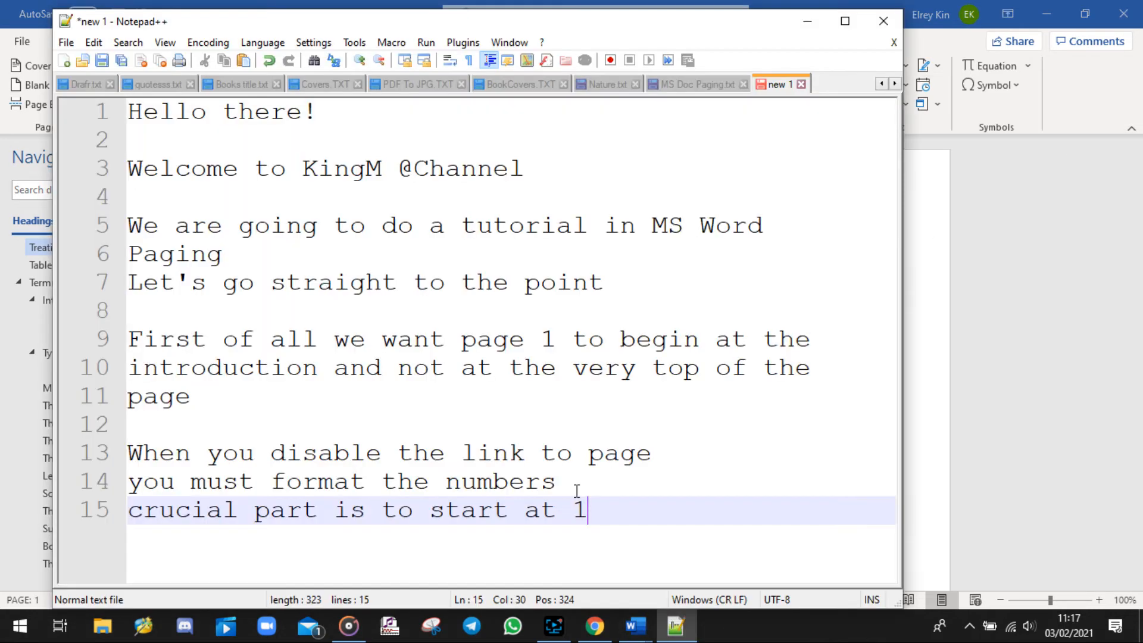
pyautogui.press('Return')
pyautogui.press('Return')
pyautogui.press('Return')
pyautogui.write('Bu')
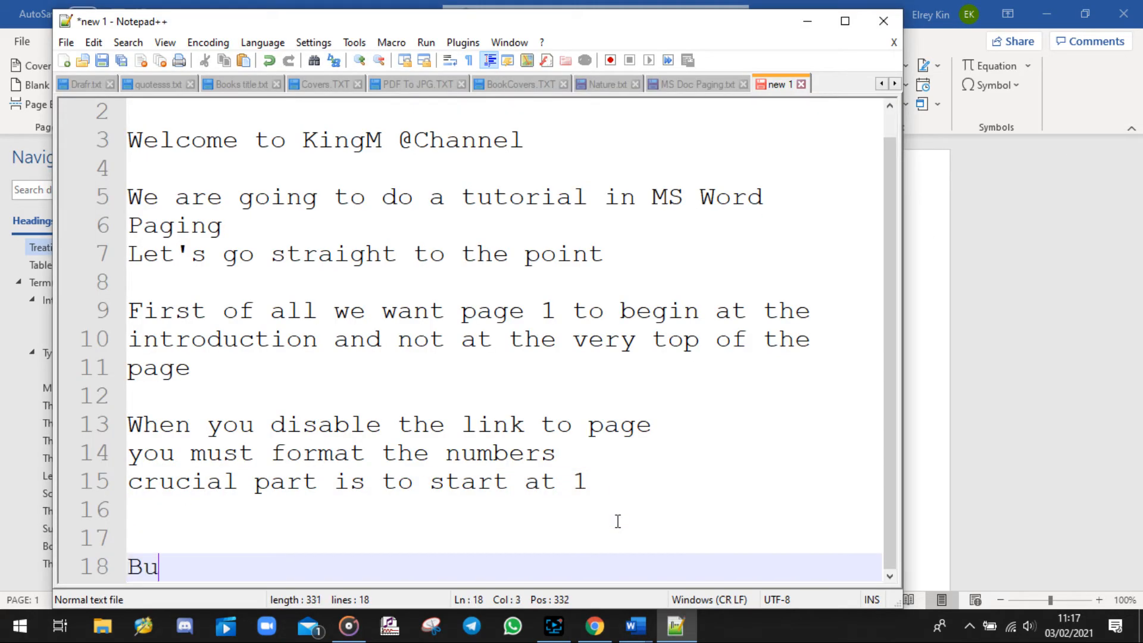
pyautogui.write('t we still')
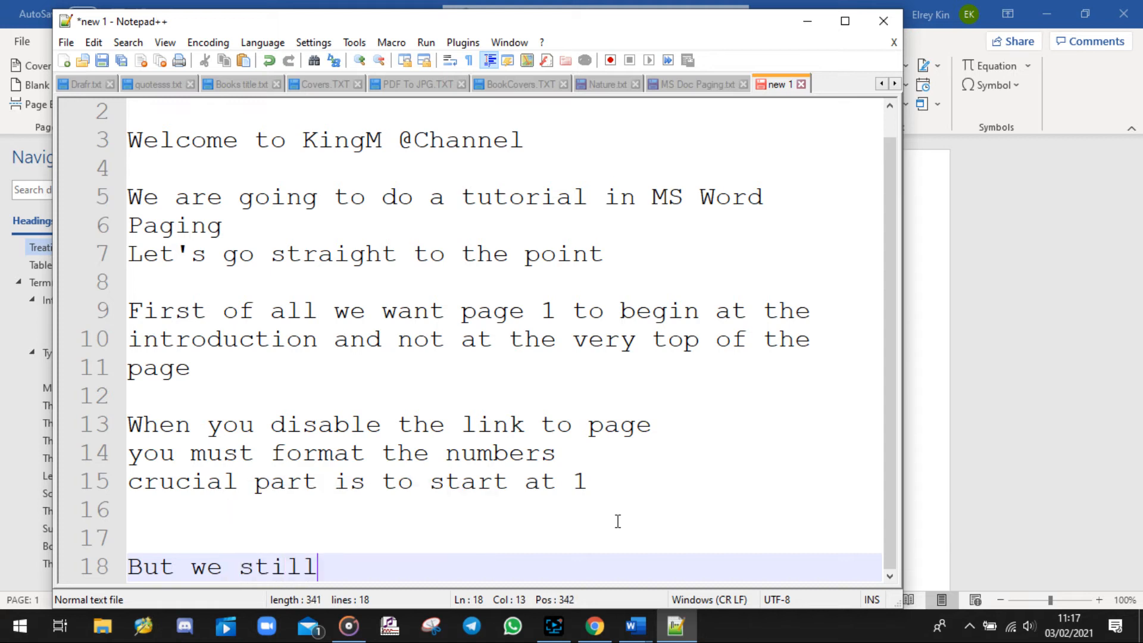
pyautogui.write(' have a li')
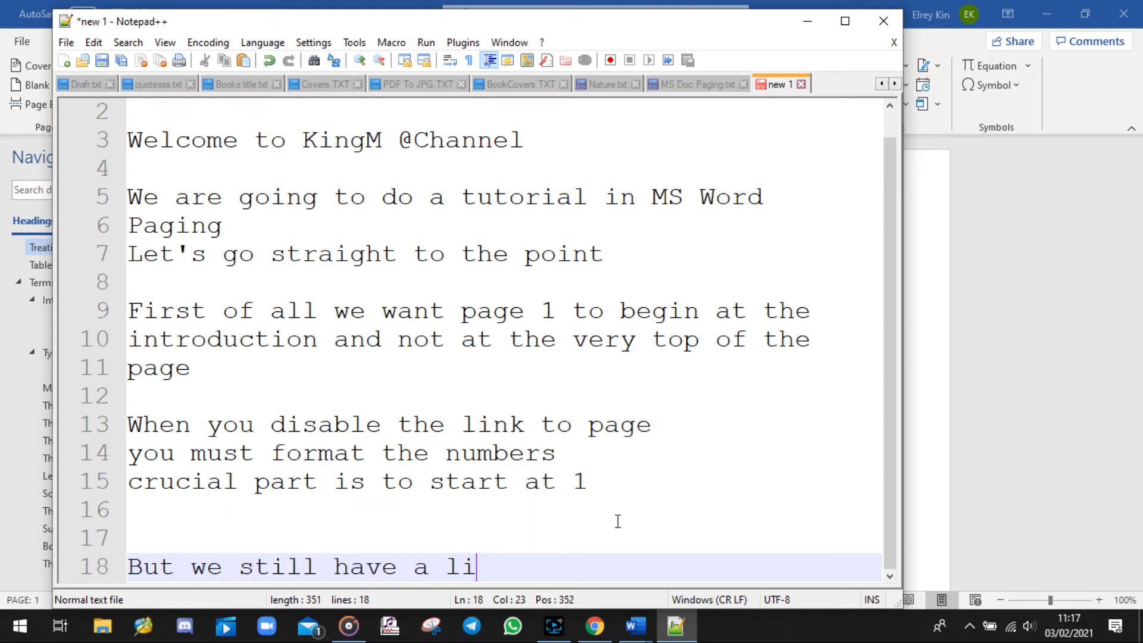
pyautogui.write('ttle challege')
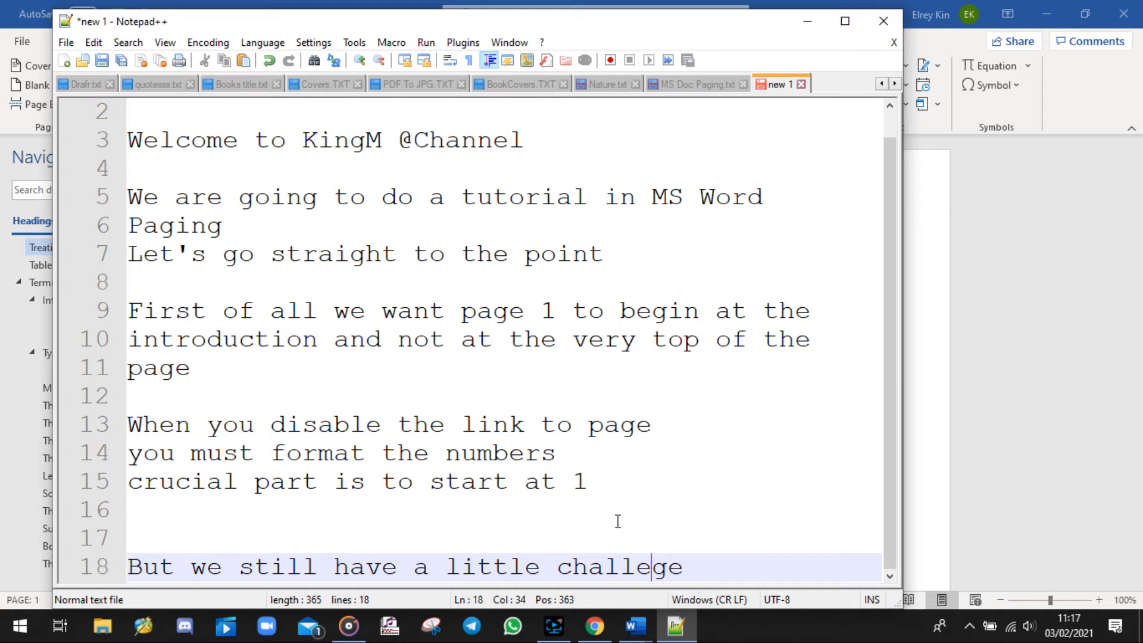
pyautogui.write('n')
pyautogui.press('Right')
pyautogui.write('at the')
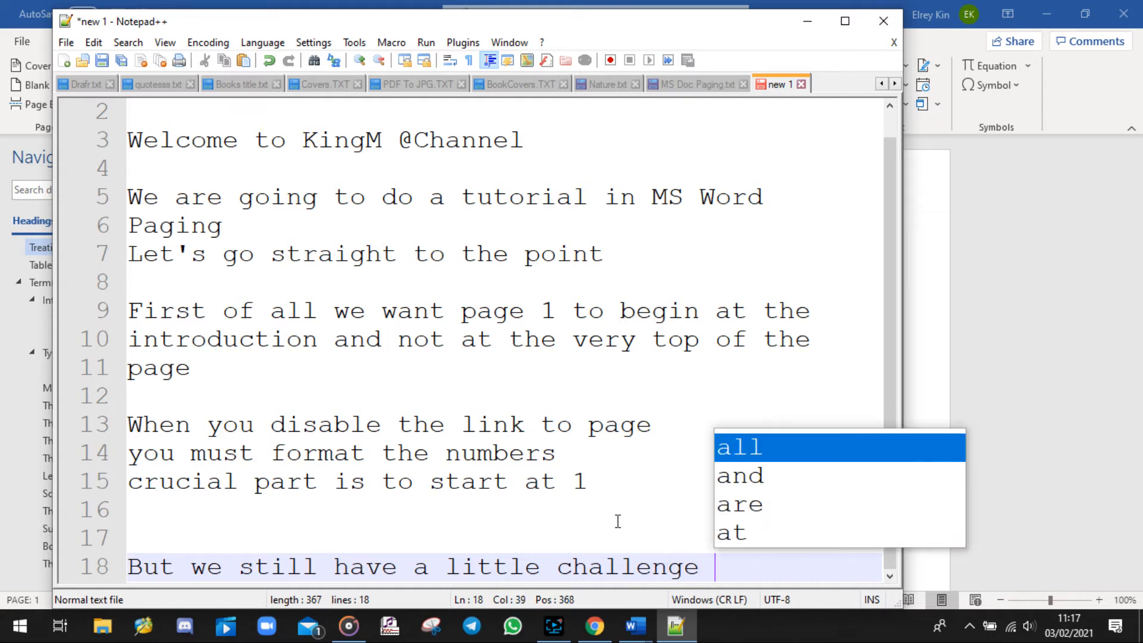
pyautogui.press('Escape')
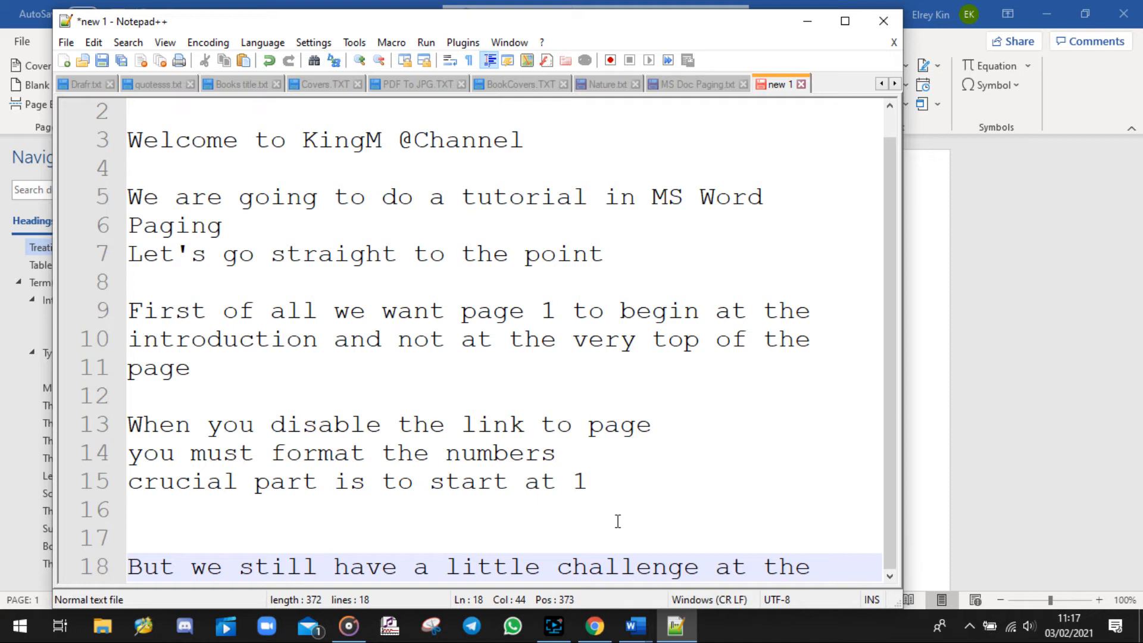
pyautogui.write('to')
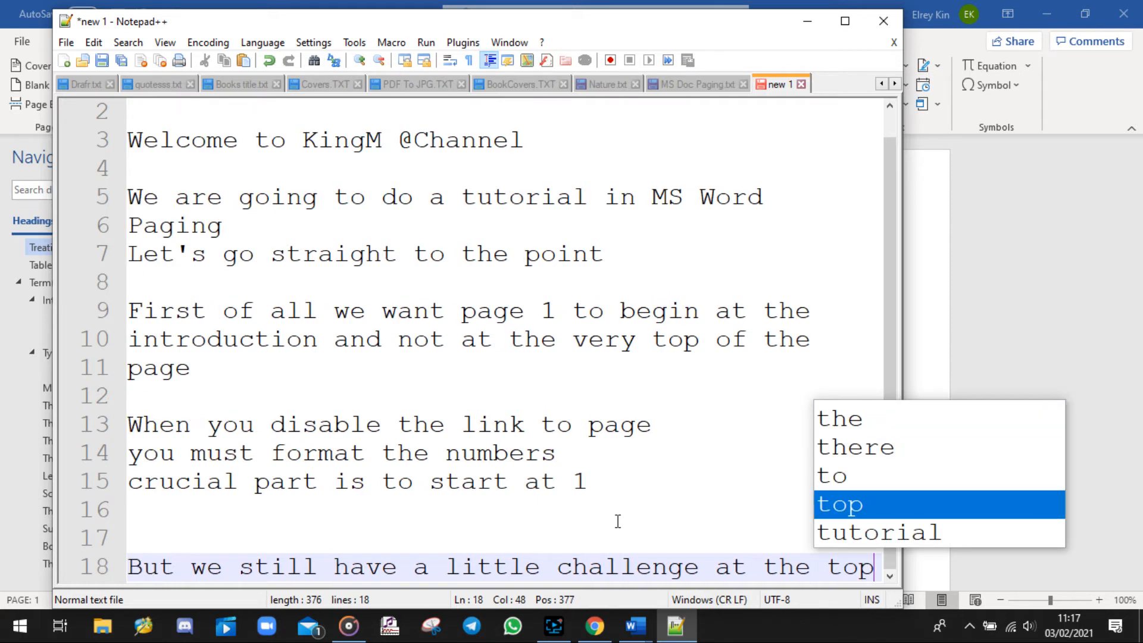
pyautogui.write('p')
pyautogui.press('Escape')
# Add several blank lines at the end of the note and continue the challenge sentence on the following line with "of the page.".
pyautogui.press('Return')
pyautogui.press('Return')
pyautogui.press('Return')
pyautogui.press('Return')
pyautogui.press('Return')
pyautogui.press('Return')
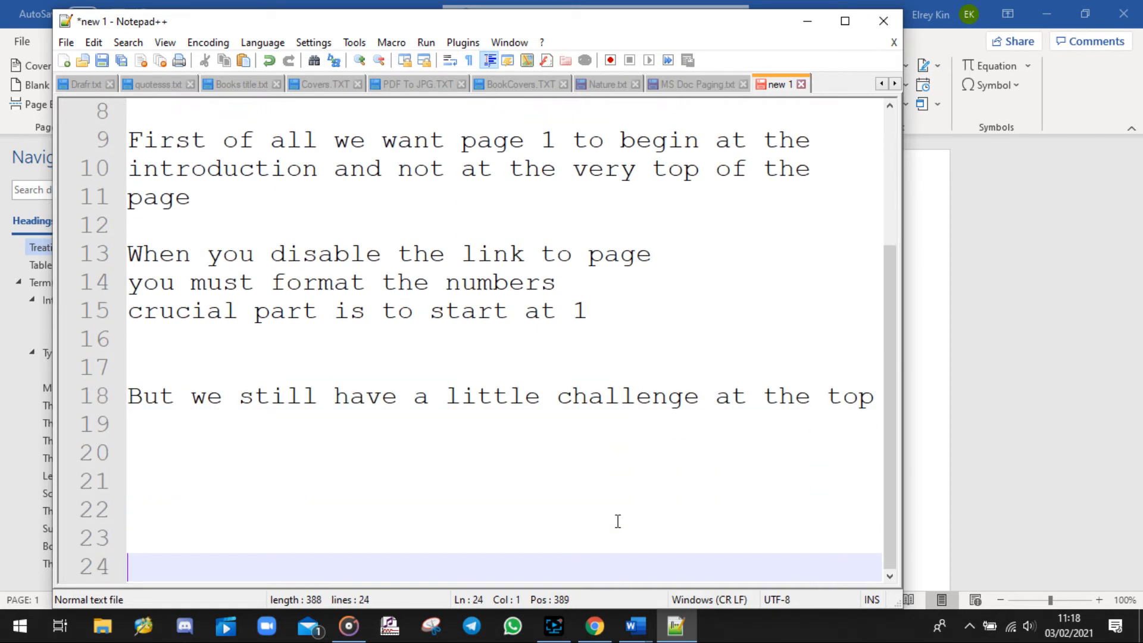
pyautogui.press('Up')
pyautogui.press('Up')
pyautogui.press('Up')
pyautogui.press('Up')
pyautogui.press('Up')
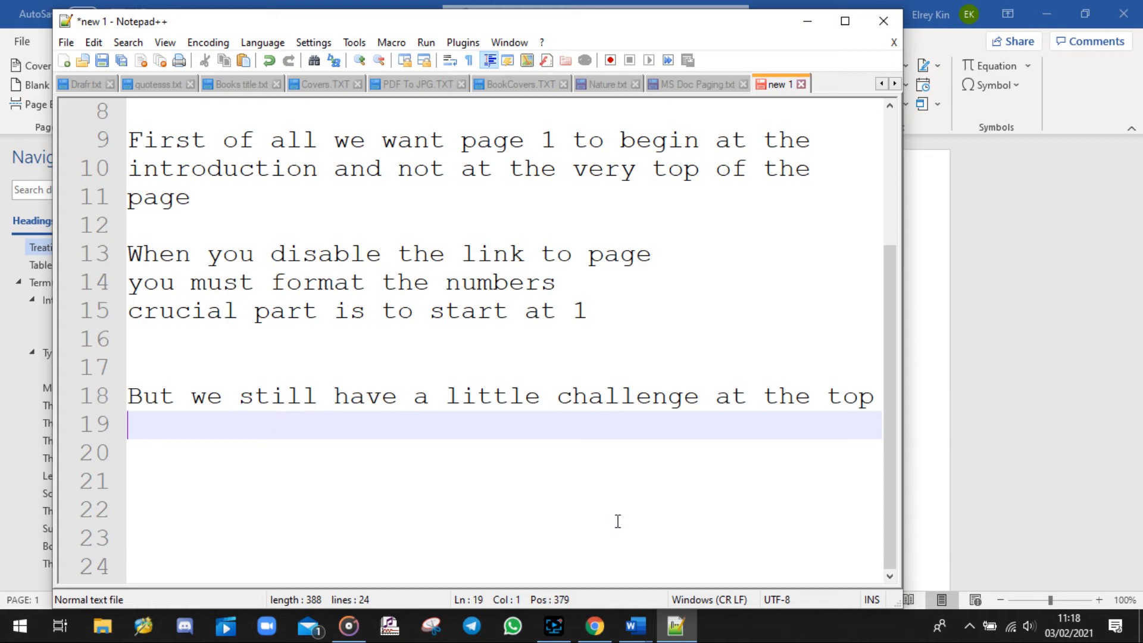
pyautogui.write('of the page')
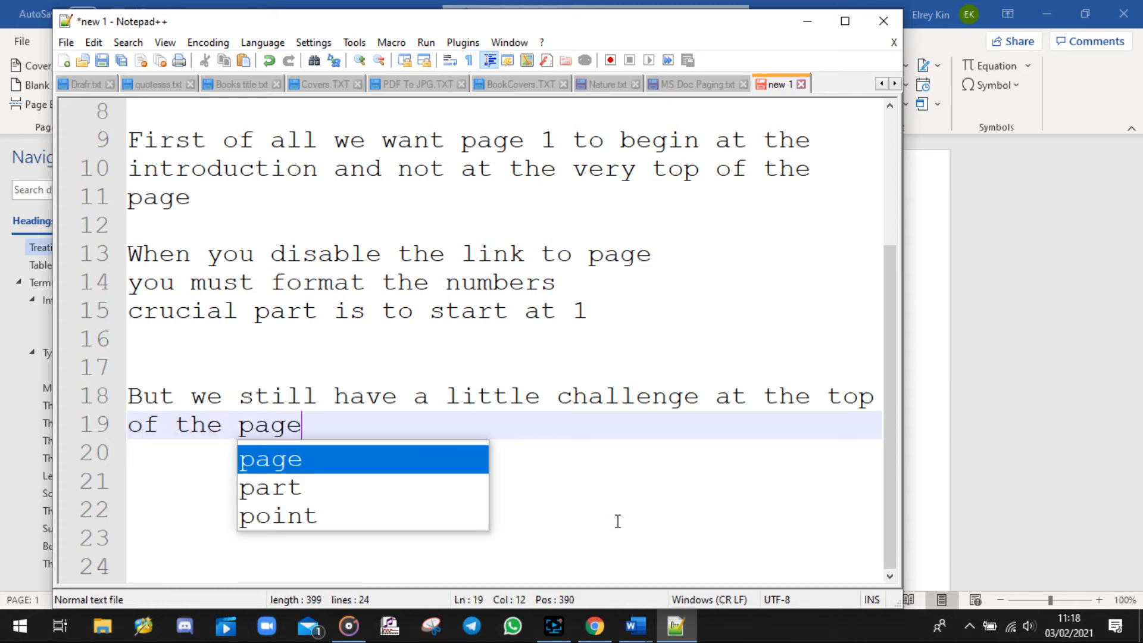
pyautogui.write('.')
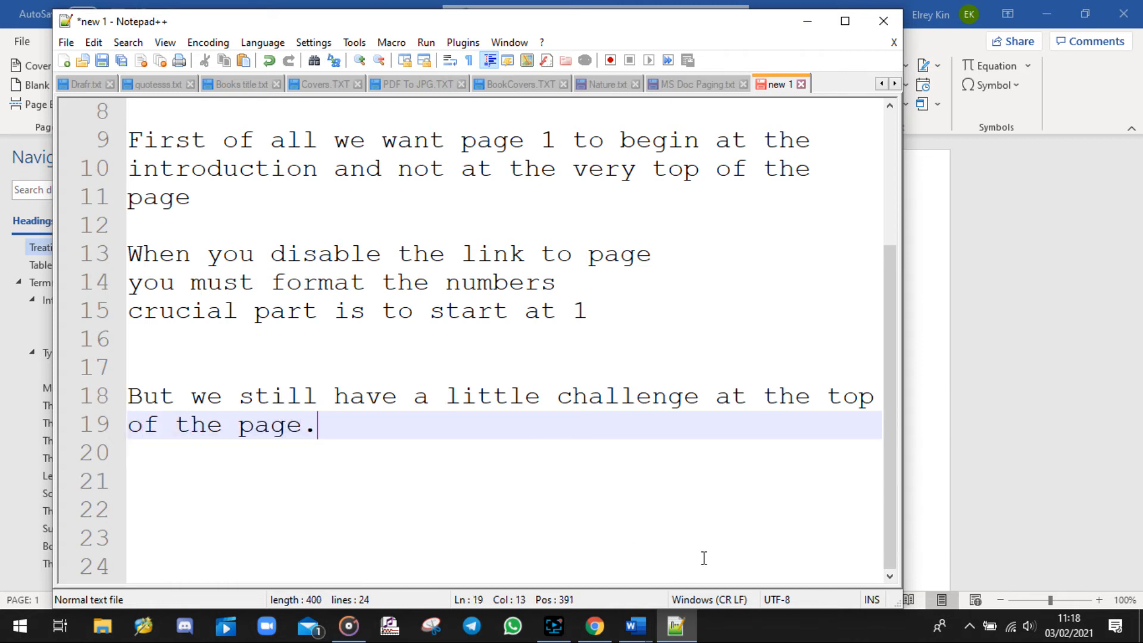
# Add the line "That iss the last step" below the challenge sentence.
pyautogui.press('Return')
pyautogui.write('That iss ')
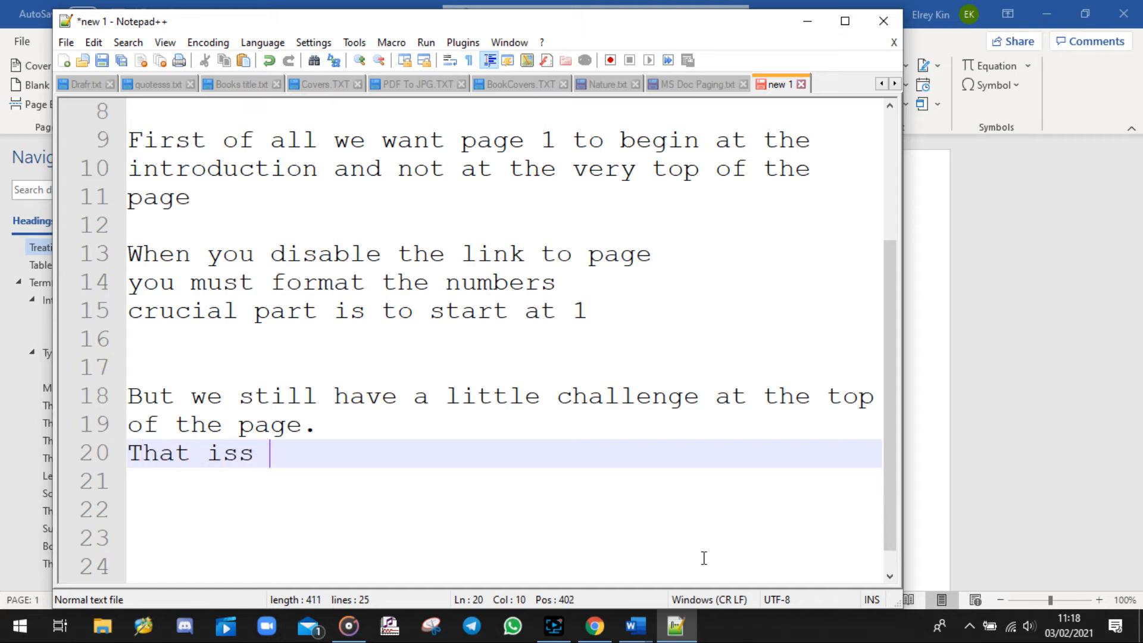
pyautogui.write('the last st')
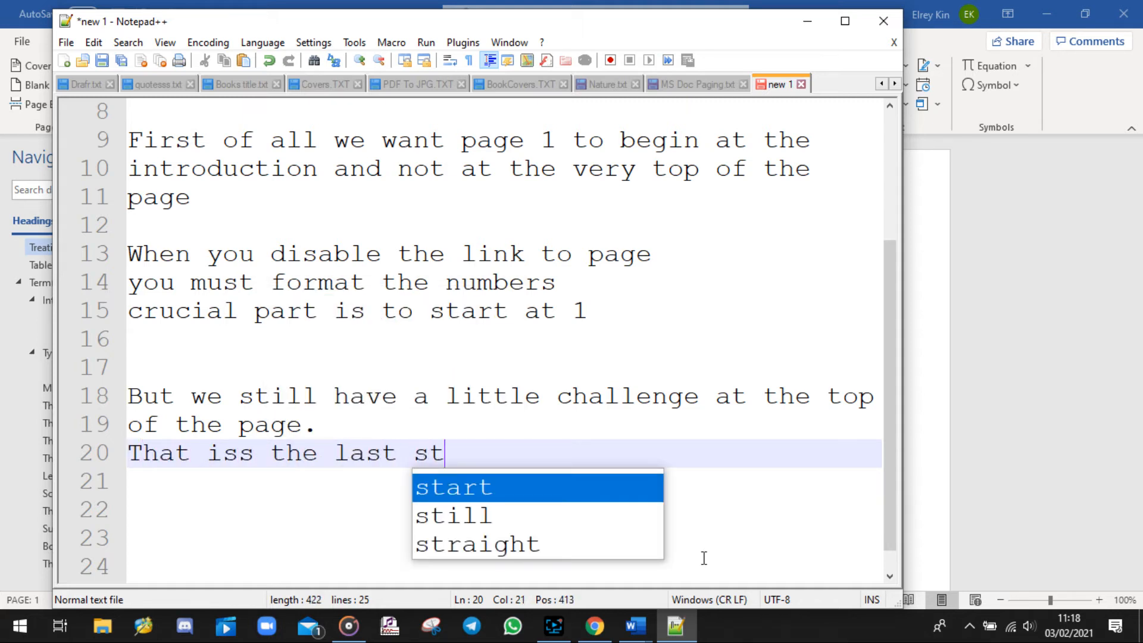
pyautogui.write('ep')
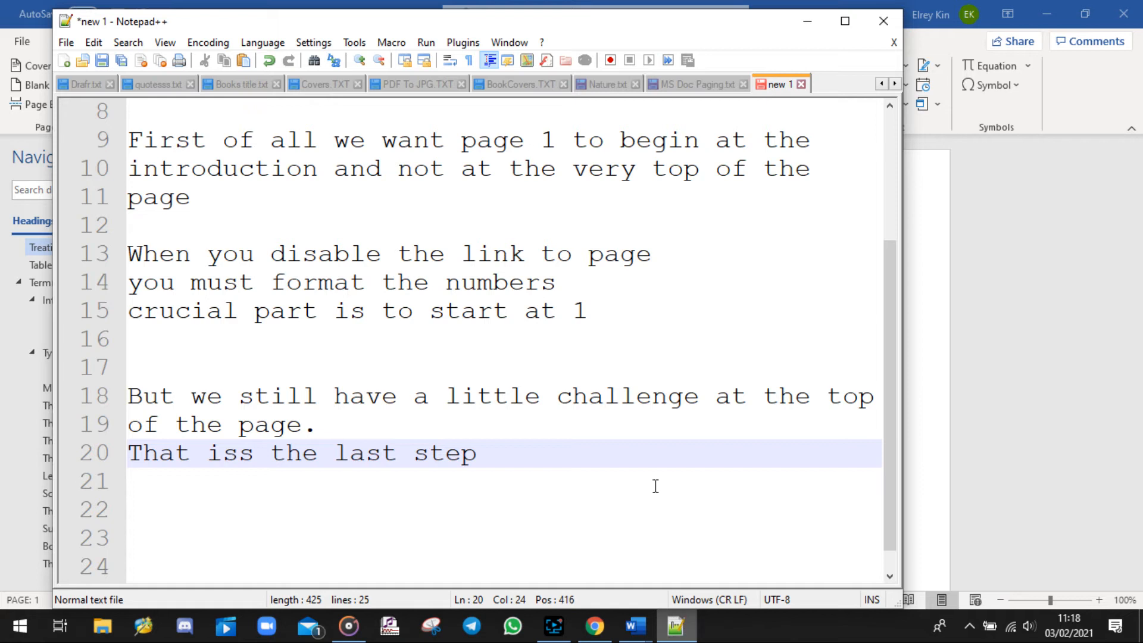
# Show the MS Doc Paging.txt notes and highlight "Top section" in the Step 4 line.
pyautogui.click(695, 85)
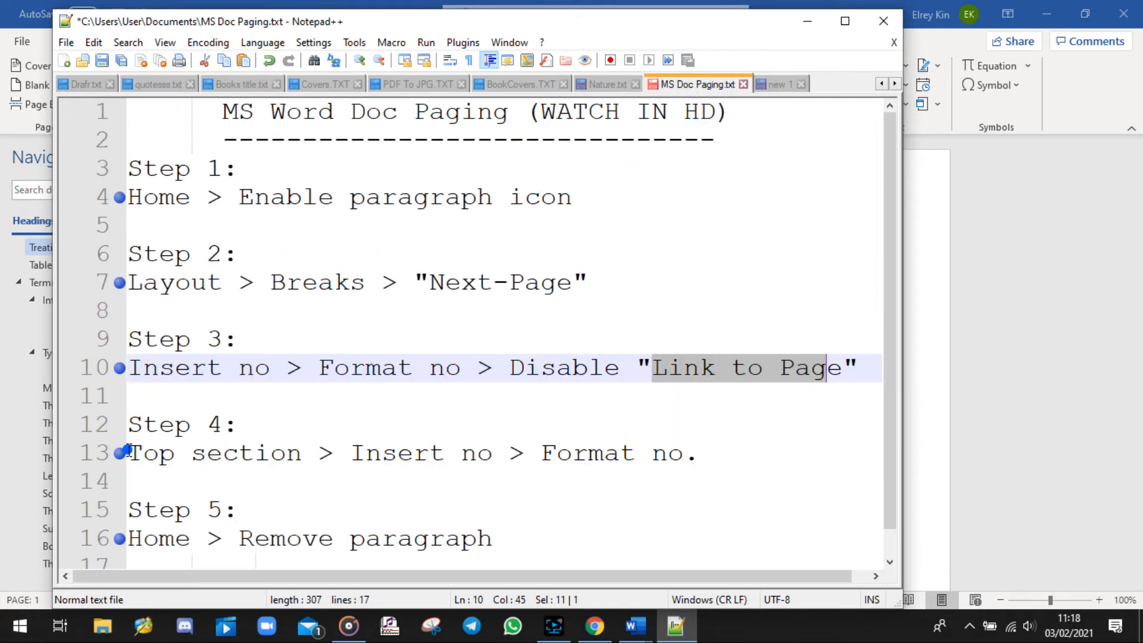
pyautogui.moveTo(128, 451); pyautogui.dragTo(302, 464)
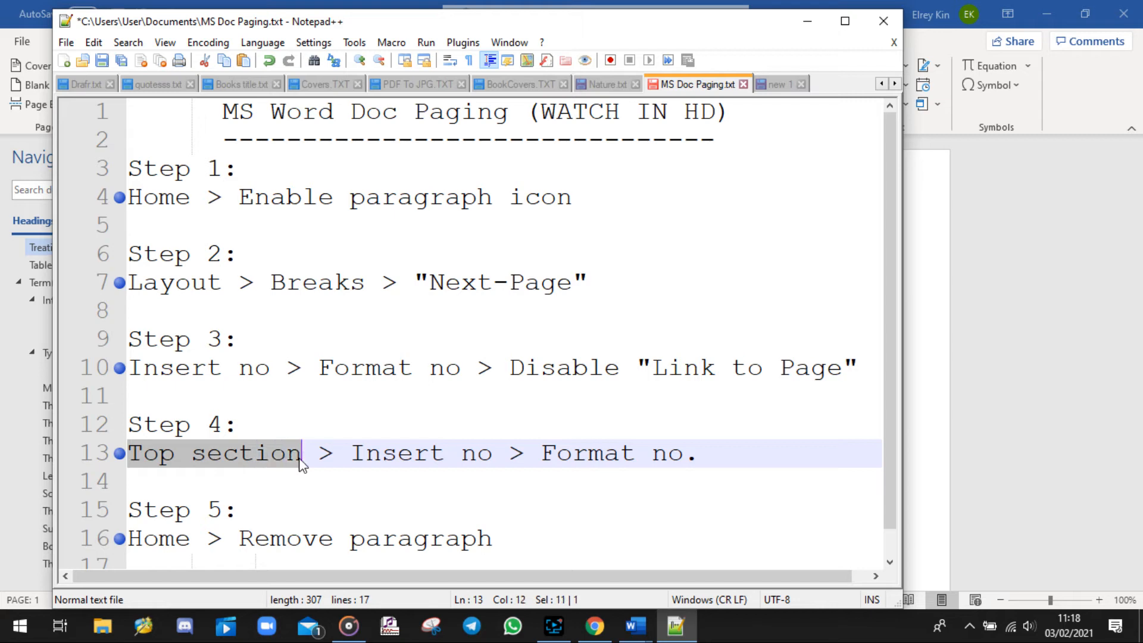
pyautogui.click(688, 467)
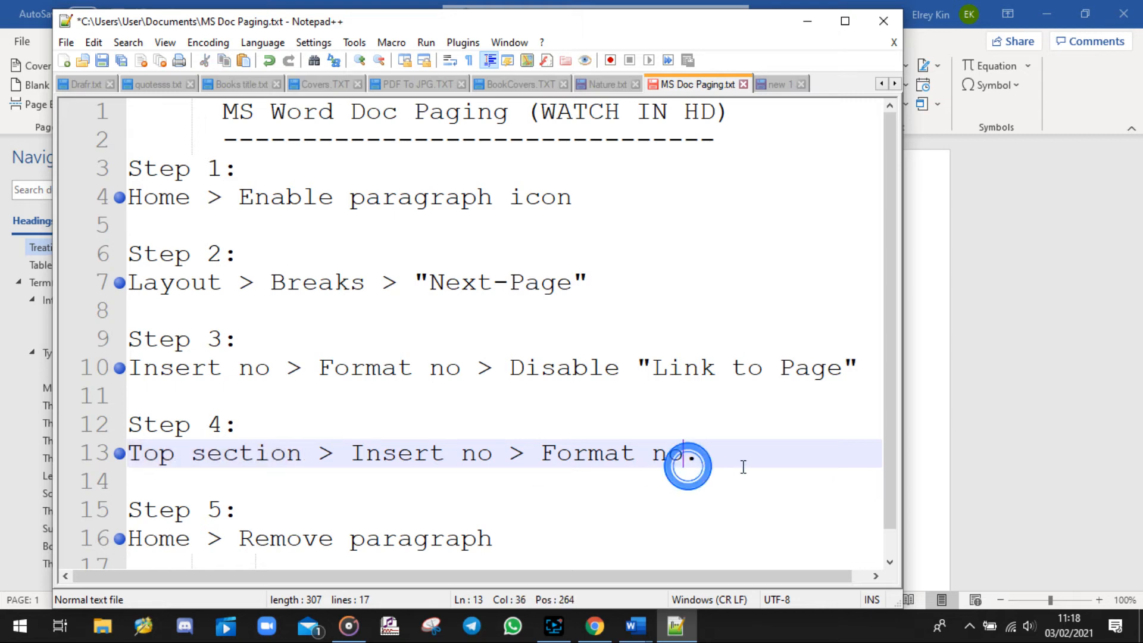
# Switch to the Word document and set the title page section's header page number format to i, ii, iii, then leave the header.
pyautogui.click(675, 628)
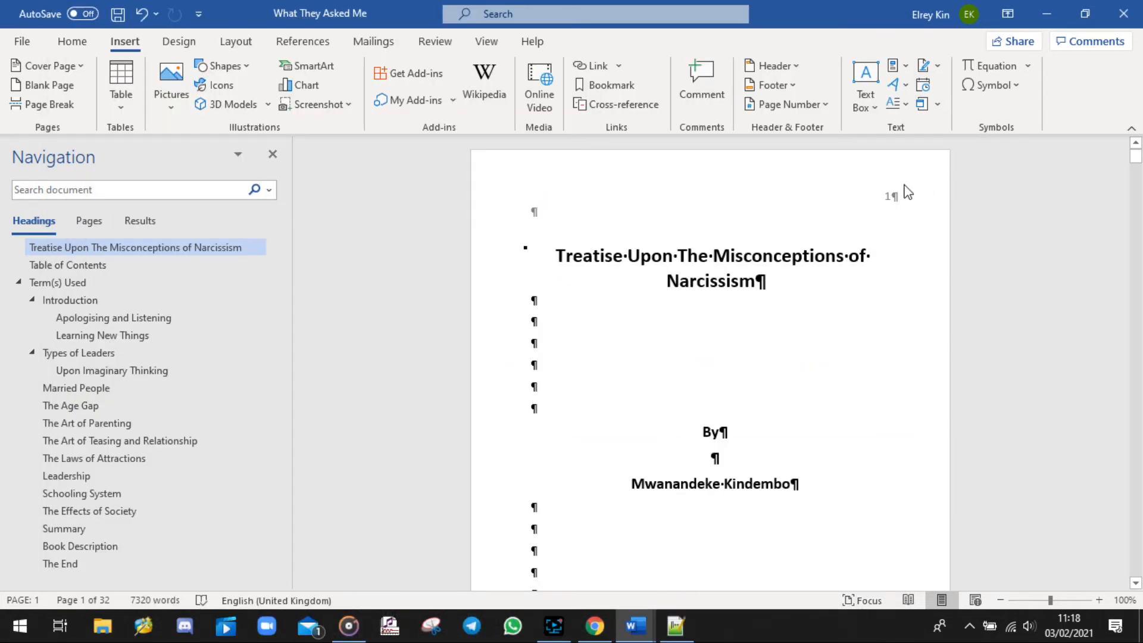
pyautogui.doubleClick(885, 204)
pyautogui.click(885, 197)
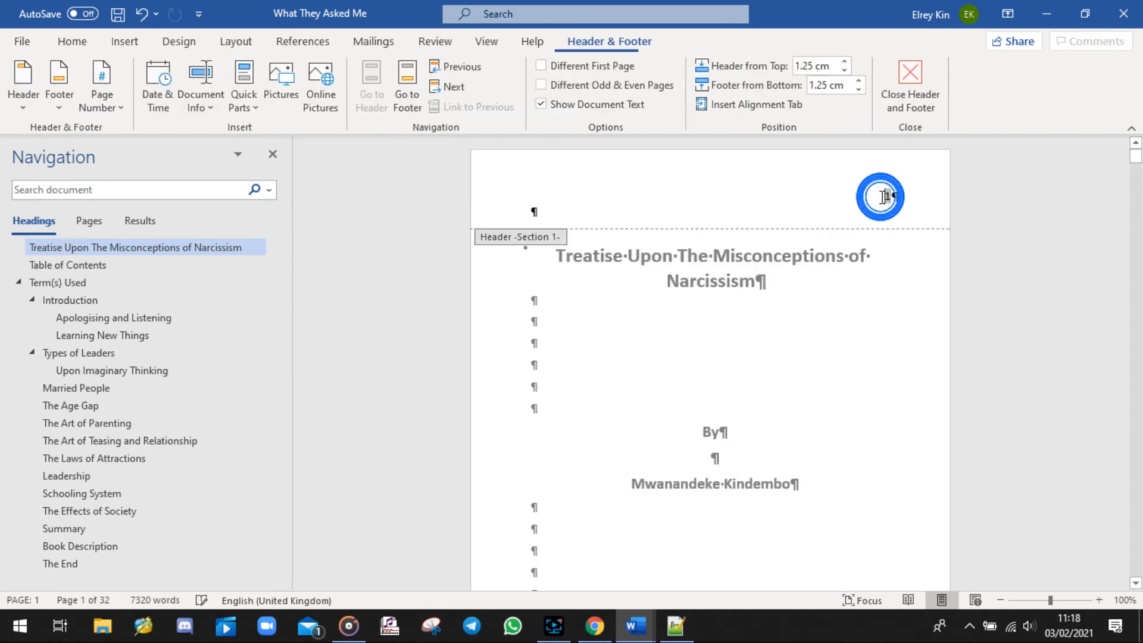
pyautogui.click(122, 41)
pyautogui.click(778, 101)
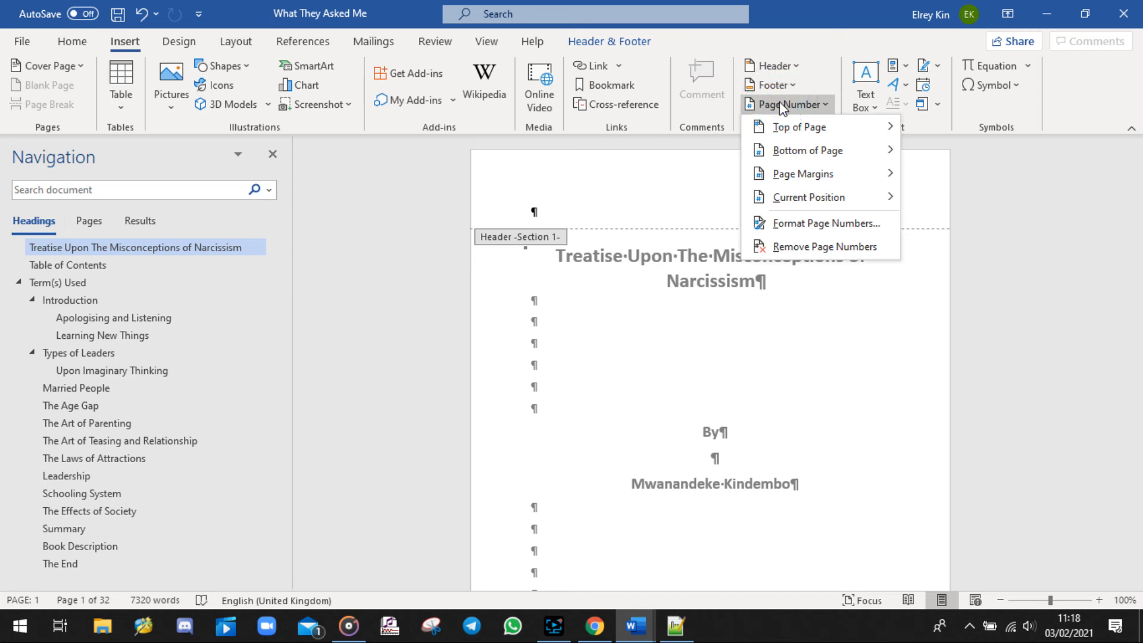
pyautogui.click(826, 229)
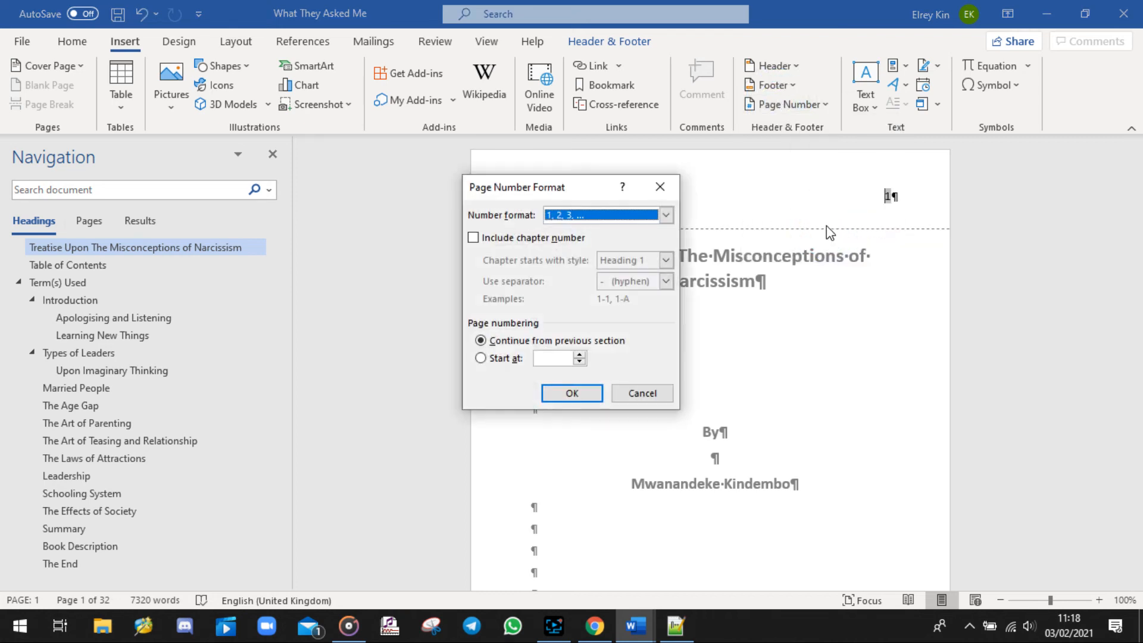
pyautogui.click(624, 216)
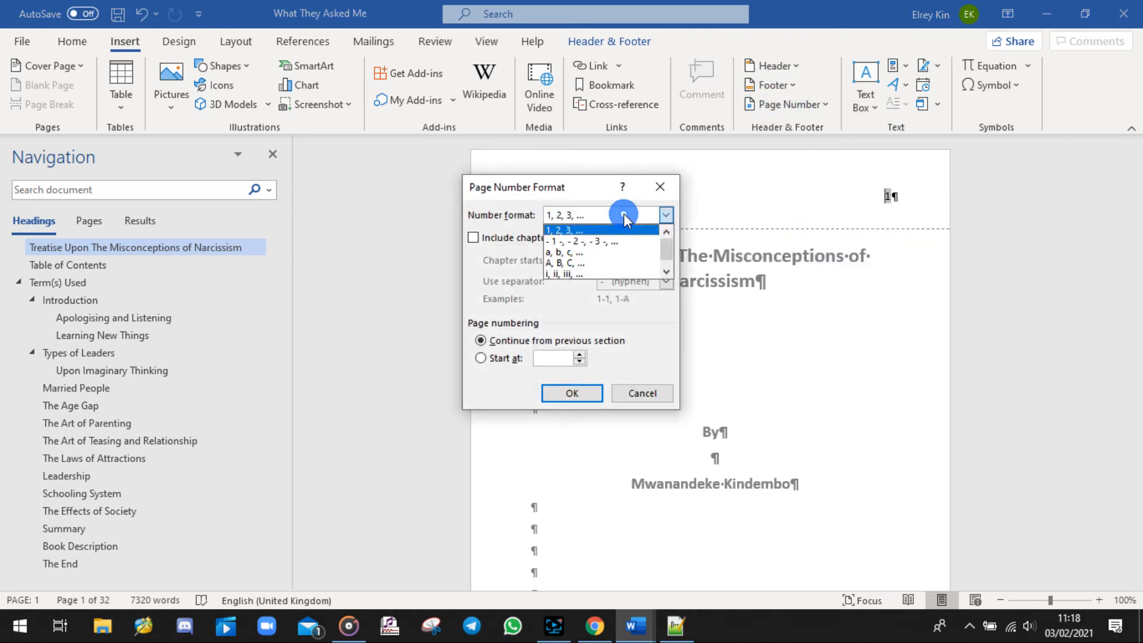
pyautogui.click(573, 272)
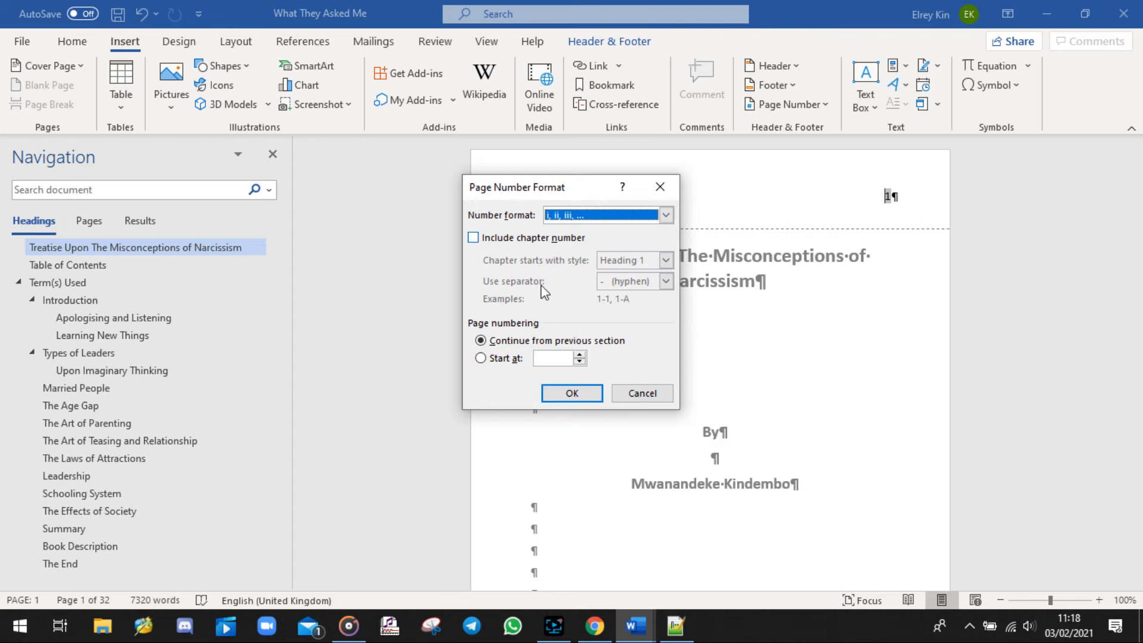
pyautogui.click(581, 393)
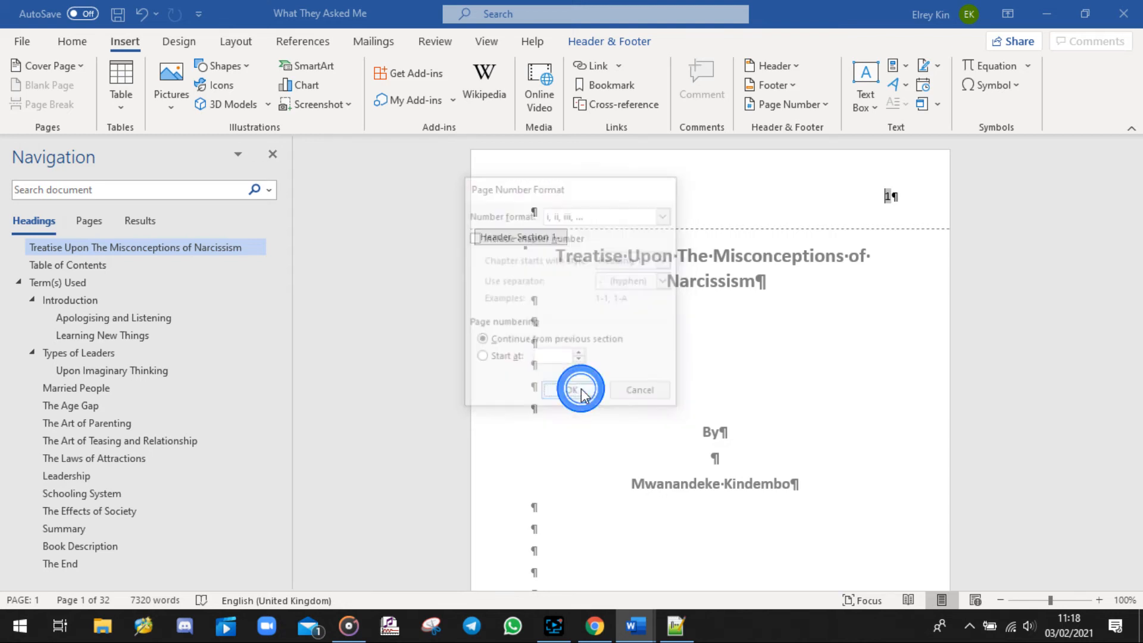
pyautogui.doubleClick(1025, 388)
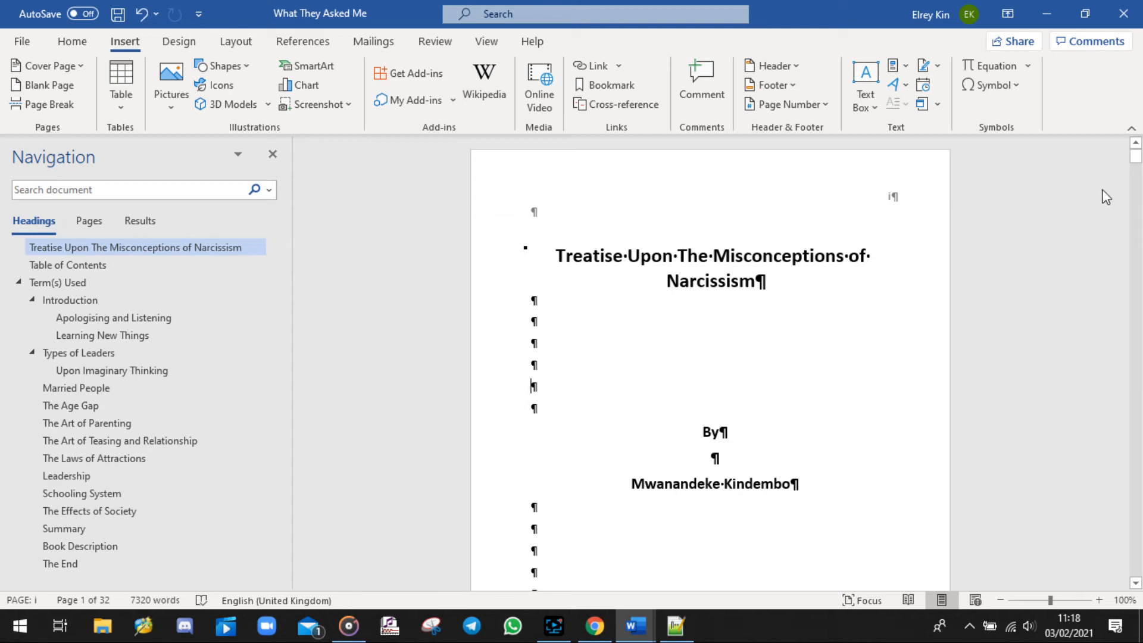
# Check the header page numbers from the Table of Contents through Types of Leaders, then back up to the blank page before the Introduction.
pyautogui.moveTo(1135, 158); pyautogui.dragTo(1136, 174)
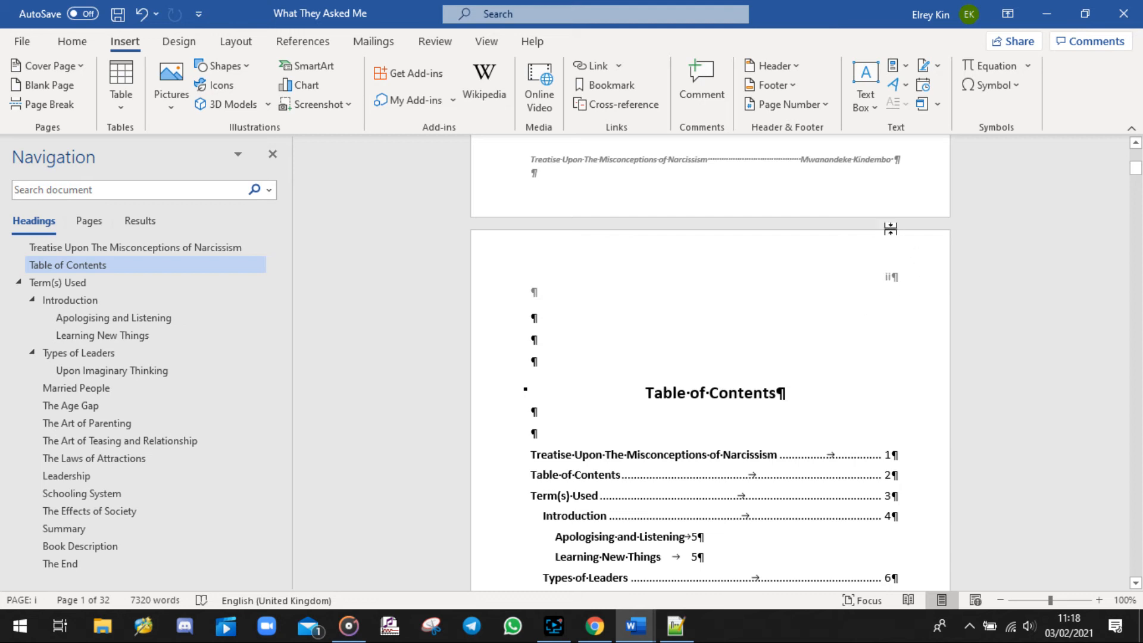
pyautogui.click(1004, 353)
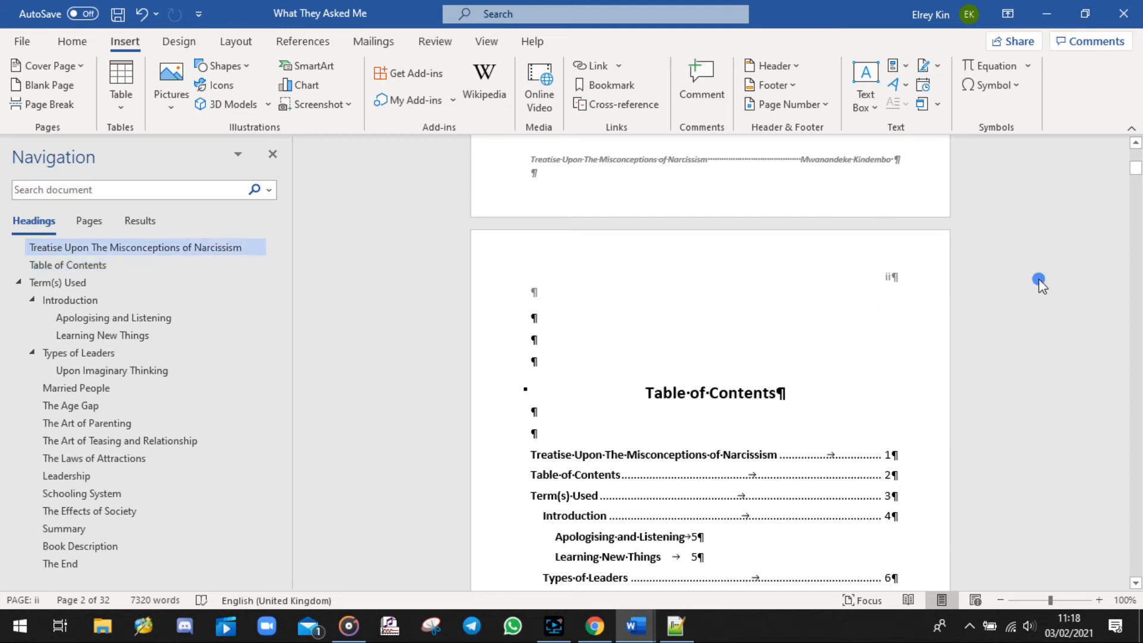
pyautogui.scroll(-10, 1038, 283)
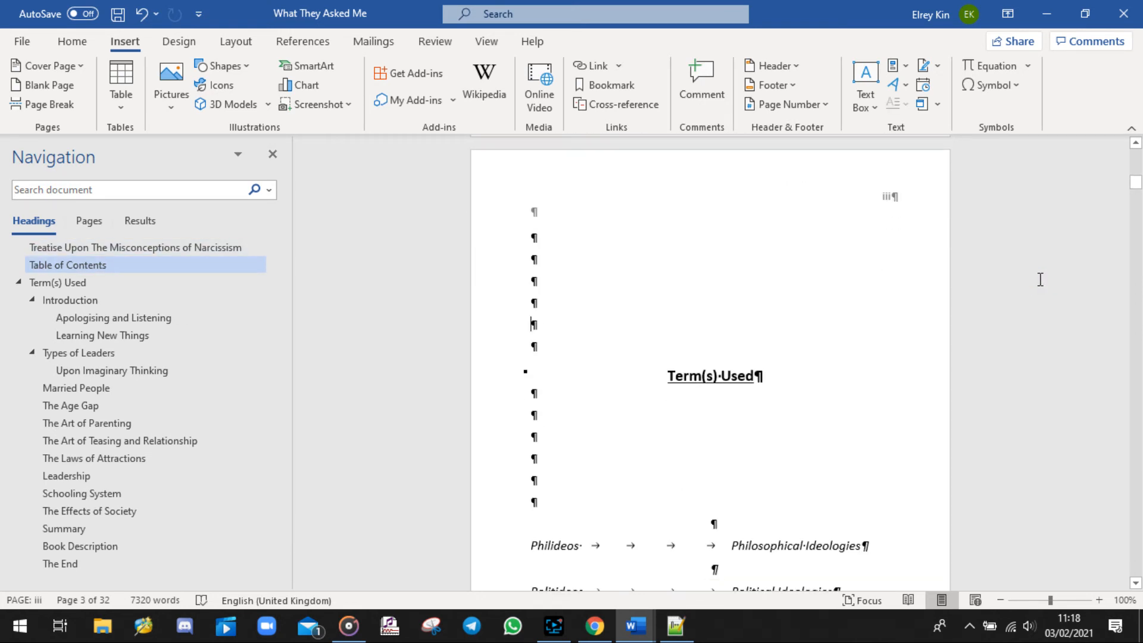
pyautogui.scroll(-10, 1054, 298)
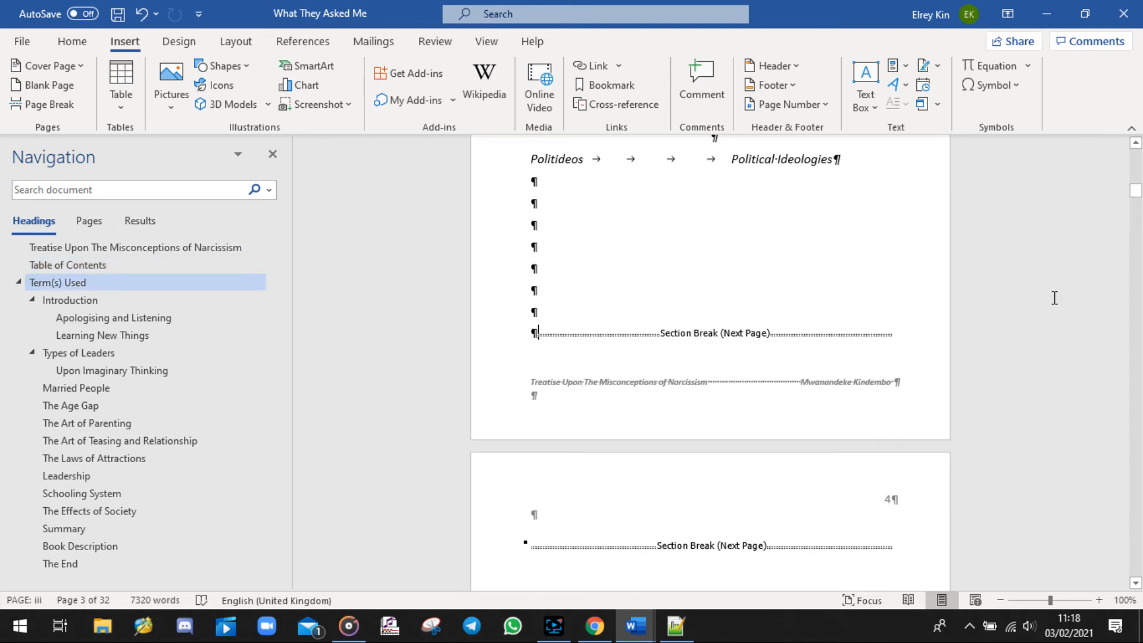
pyautogui.click(866, 235)
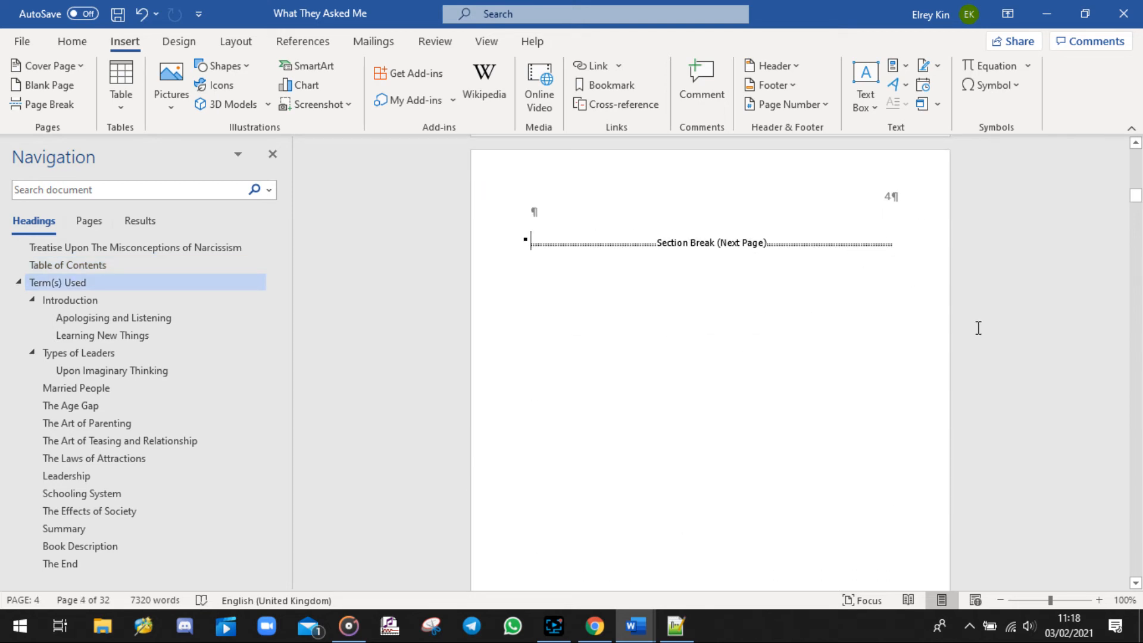
pyautogui.press('Down')
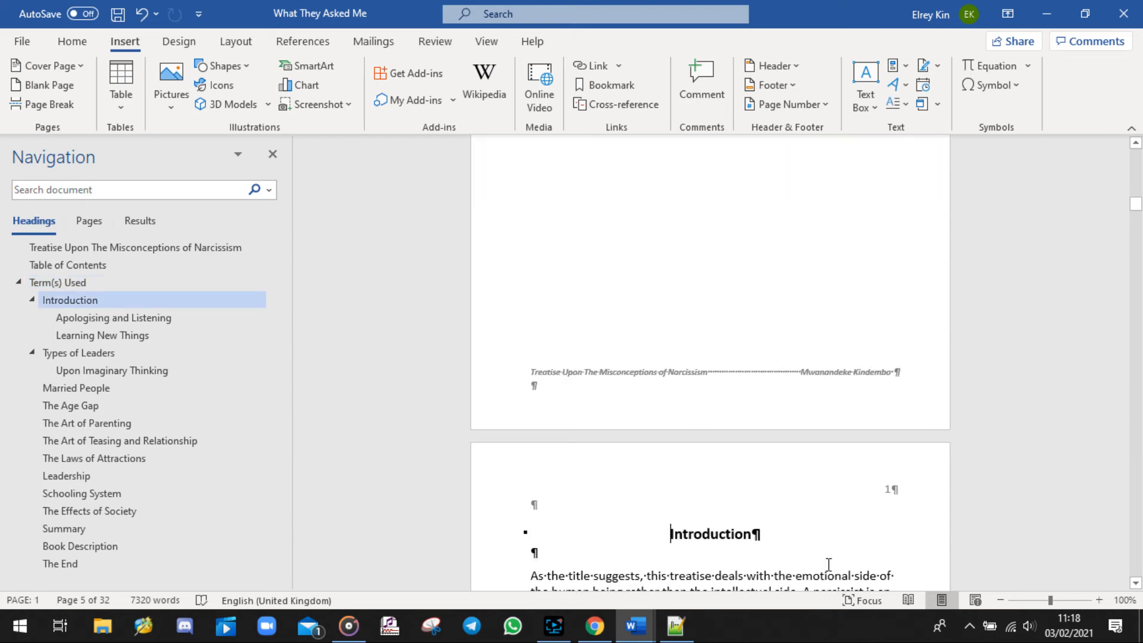
pyautogui.scroll(-10, 990, 482)
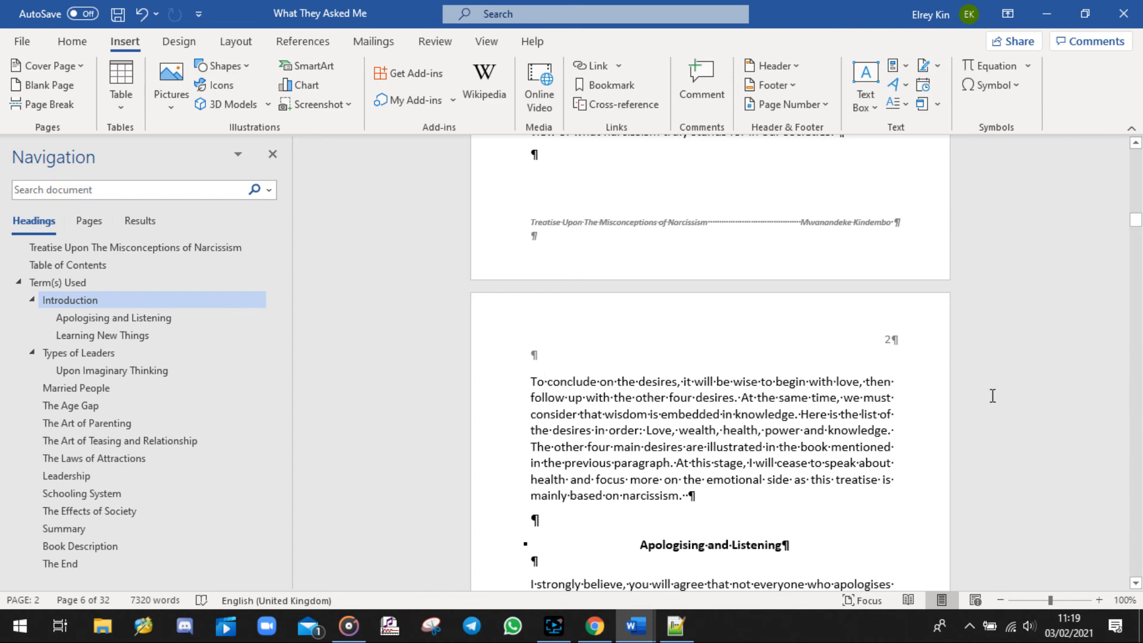
pyautogui.scroll(-12, 993, 396)
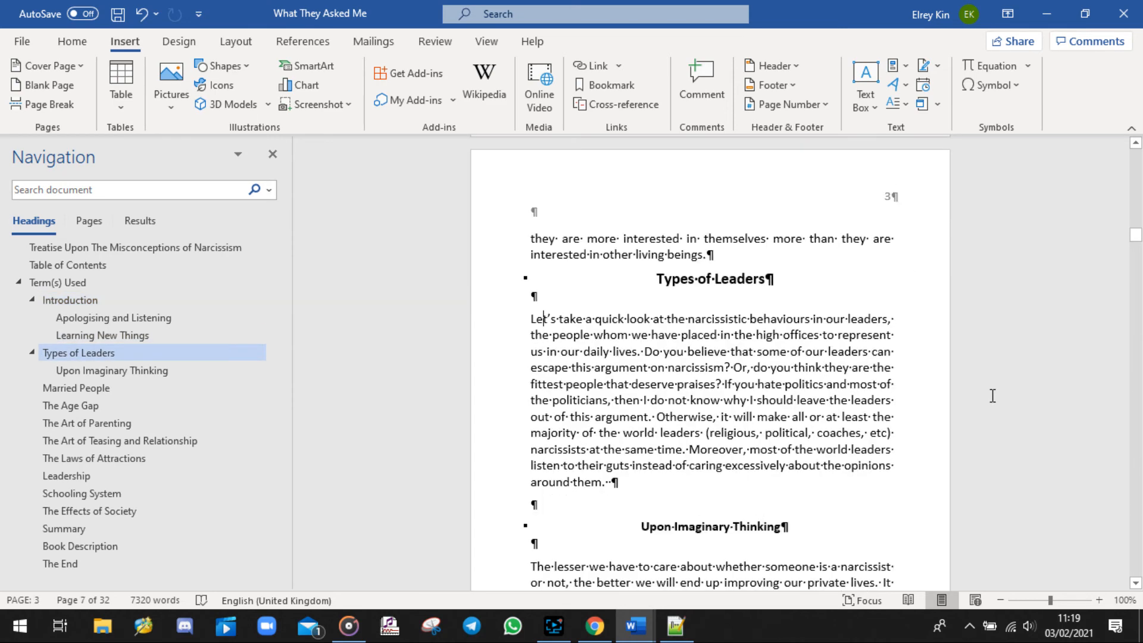
pyautogui.scroll(20, 1027, 307)
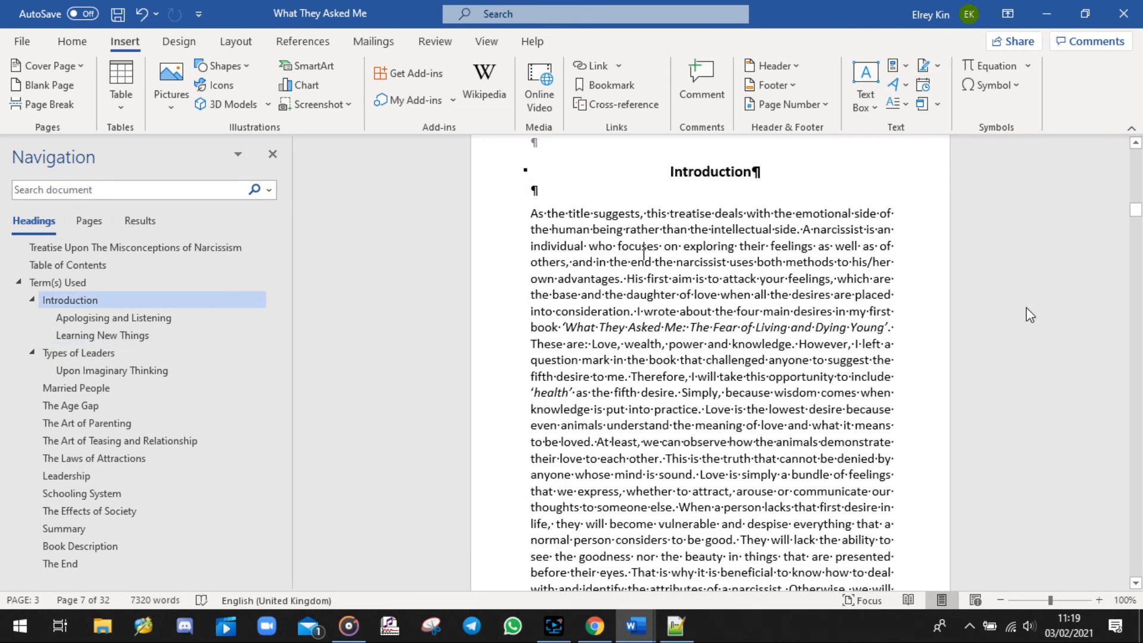
pyautogui.scroll(3, 1029, 315)
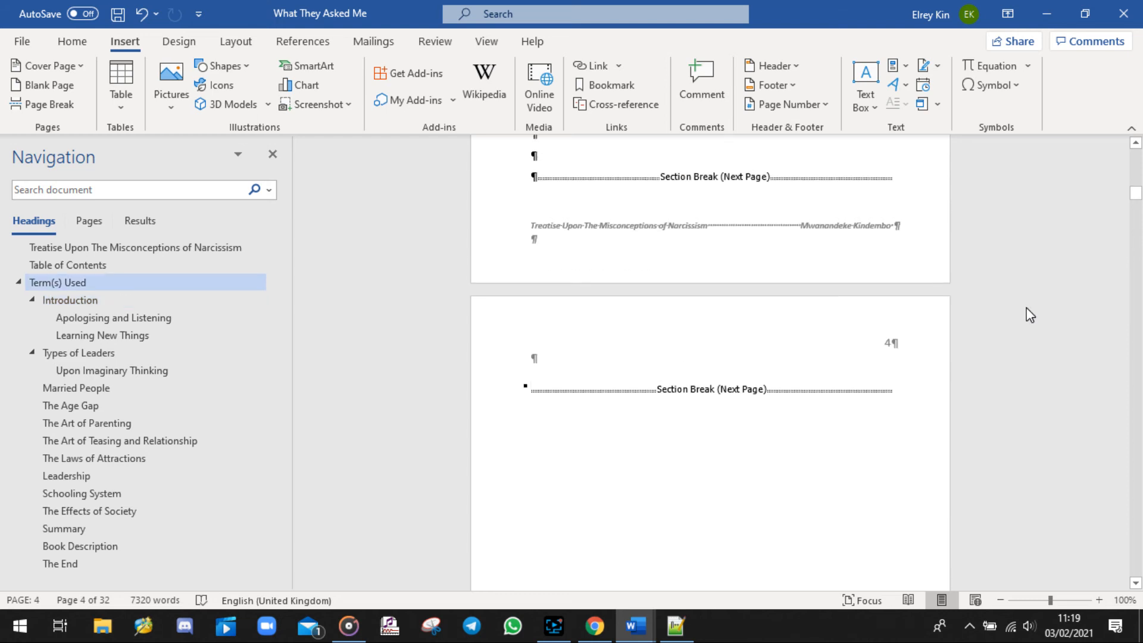
pyautogui.scroll(6, 1028, 312)
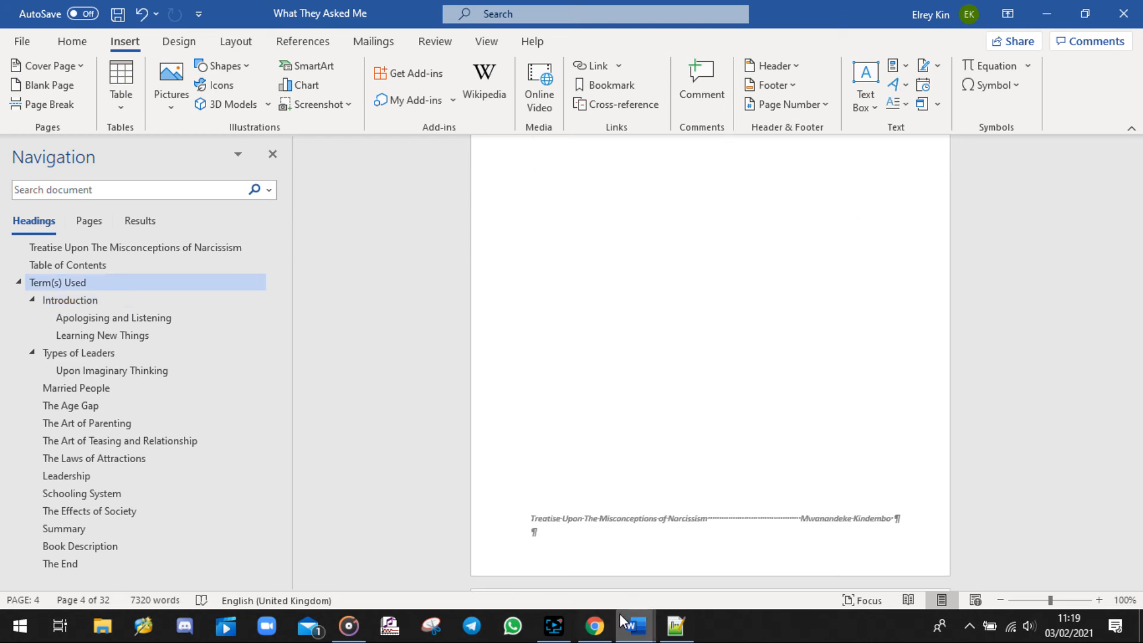
# Switch to the Notepad++ notes and highlight the Step 5 line "Home > Remove paragraph".
pyautogui.click(669, 622)
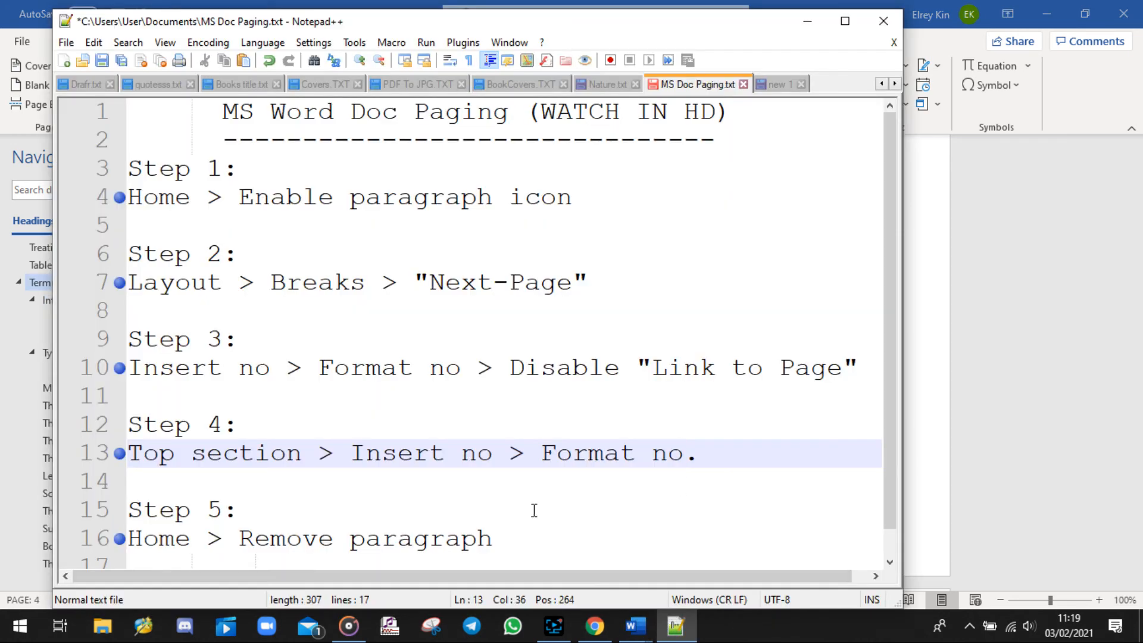
pyautogui.moveTo(512, 541); pyautogui.dragTo(119, 541)
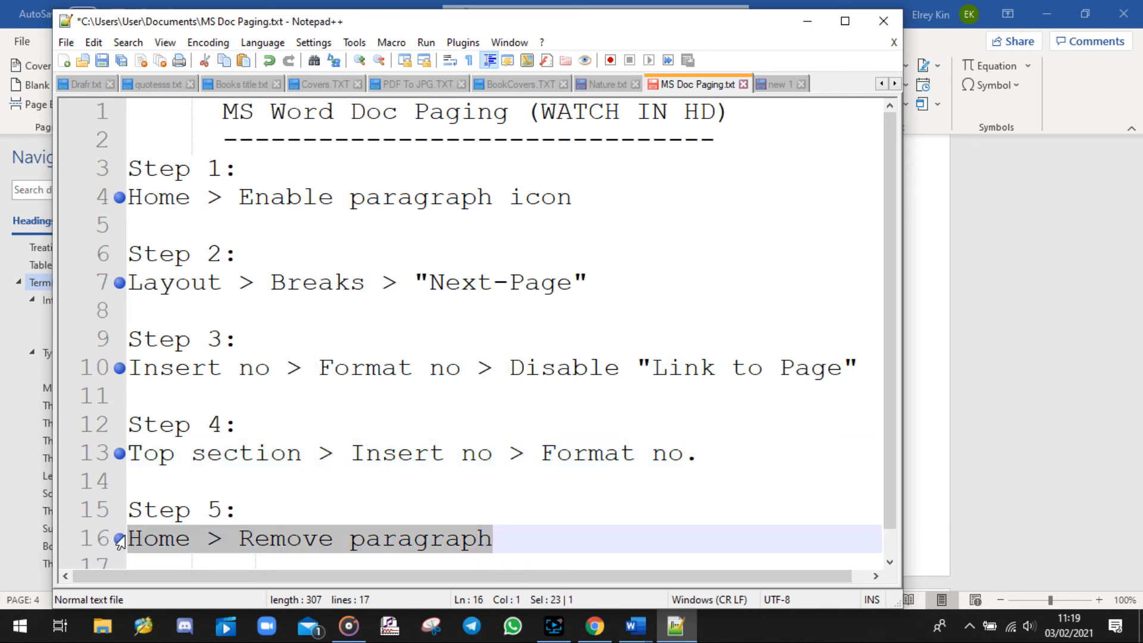
pyautogui.click(537, 538)
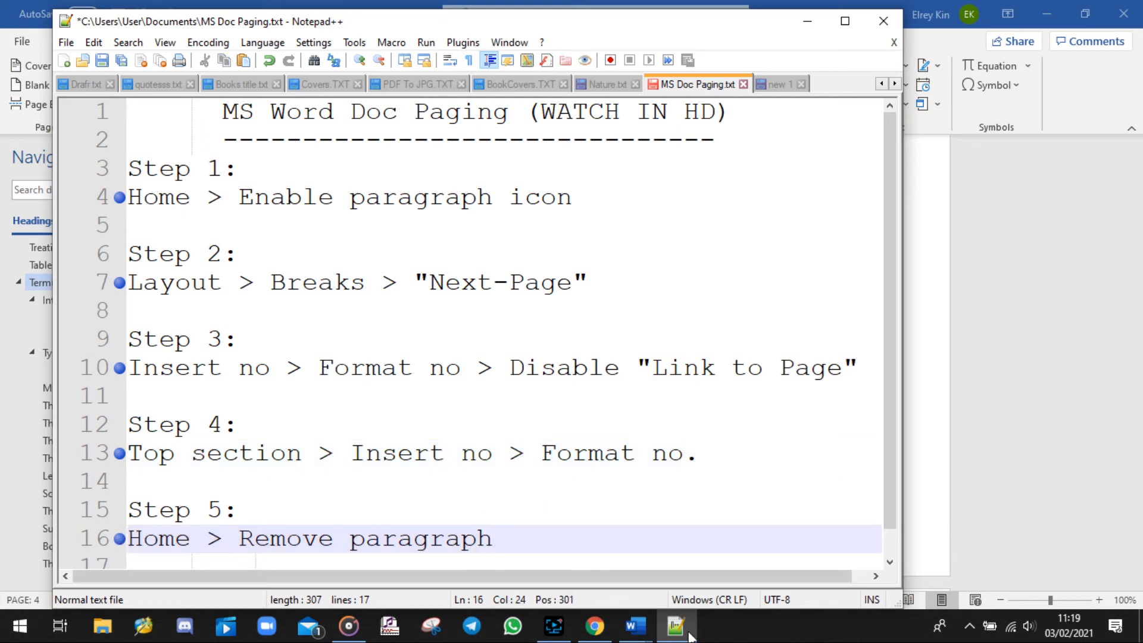
# Return to the Word document and hide the paragraph marks and other formatting symbols.
pyautogui.hotkey('alt', 'Tab')
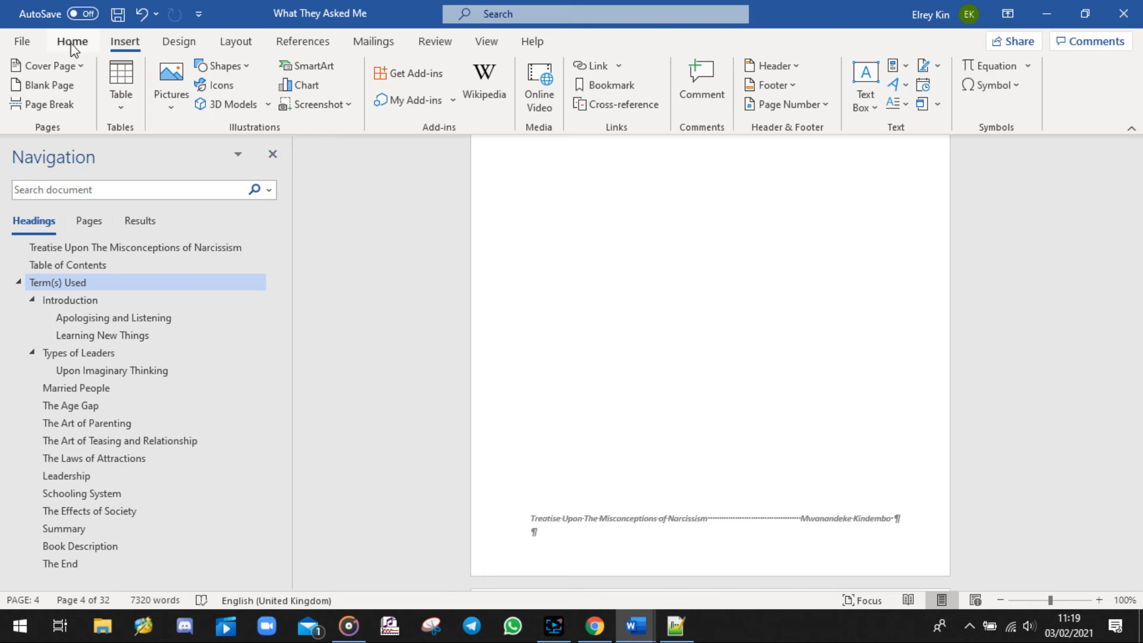
pyautogui.scroll(-5, 616, 297)
pyautogui.scroll(13, 616, 298)
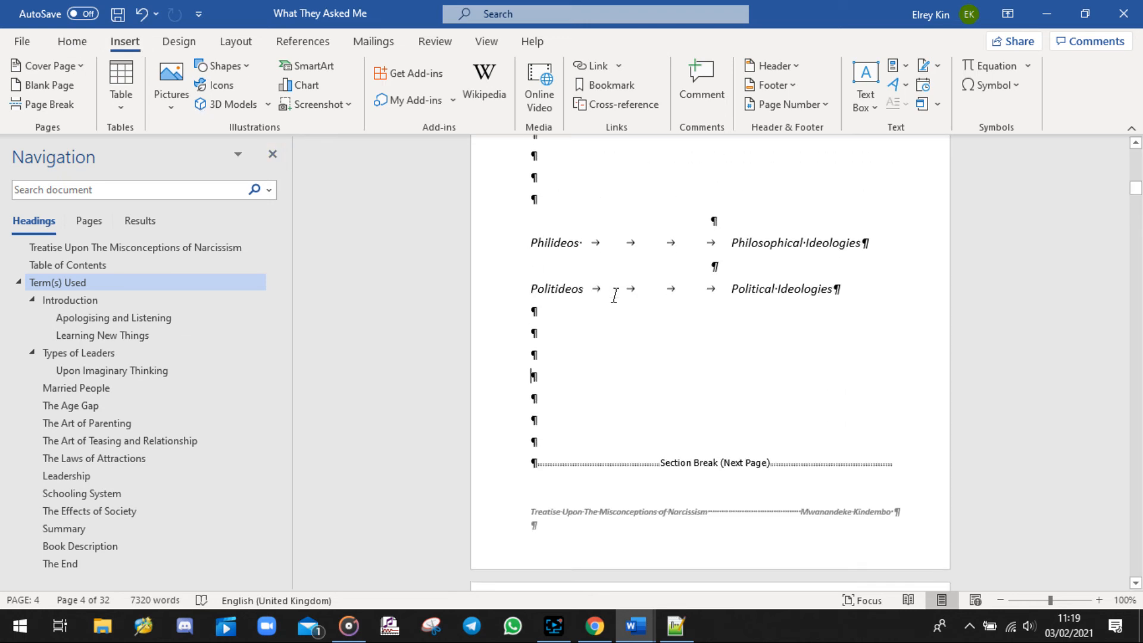
pyautogui.scroll(-18, 616, 296)
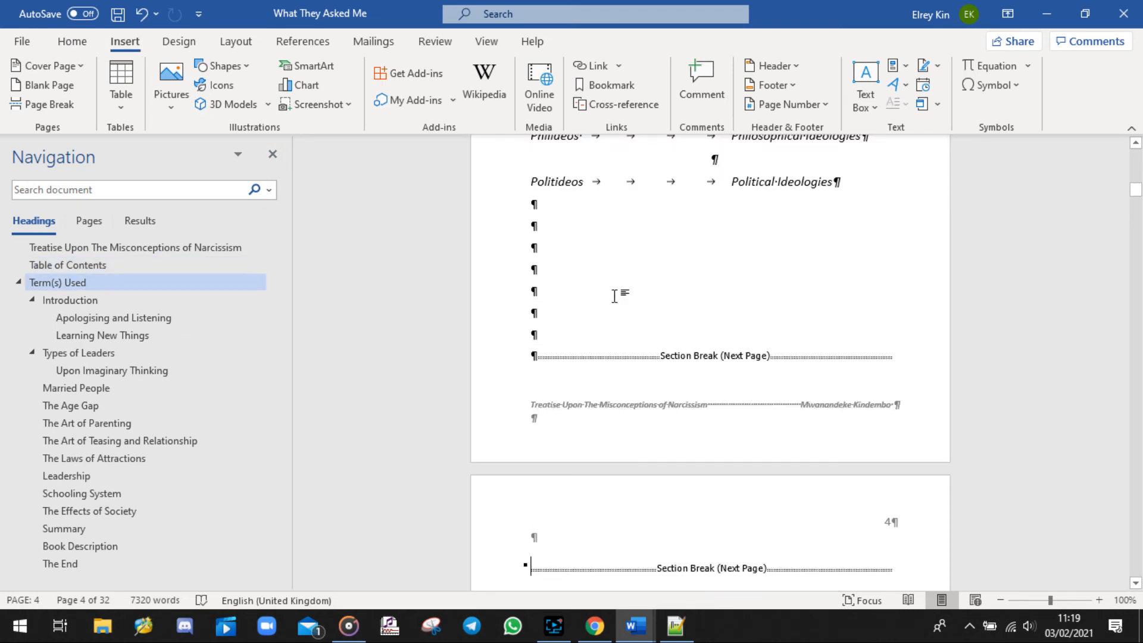
pyautogui.scroll(6, 617, 301)
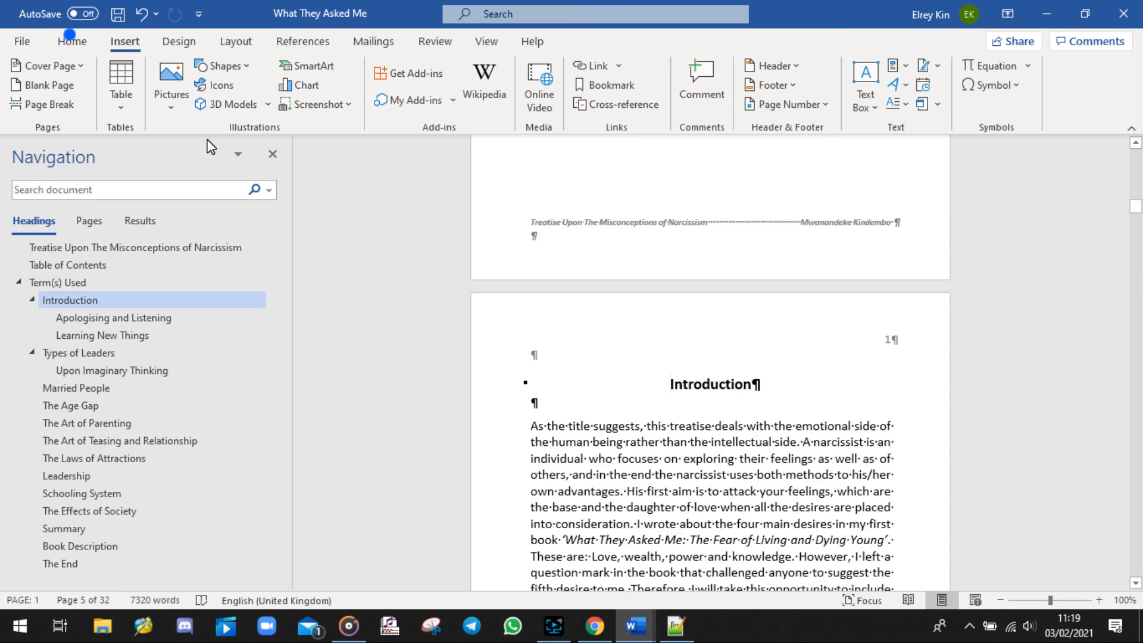
pyautogui.click(72, 43)
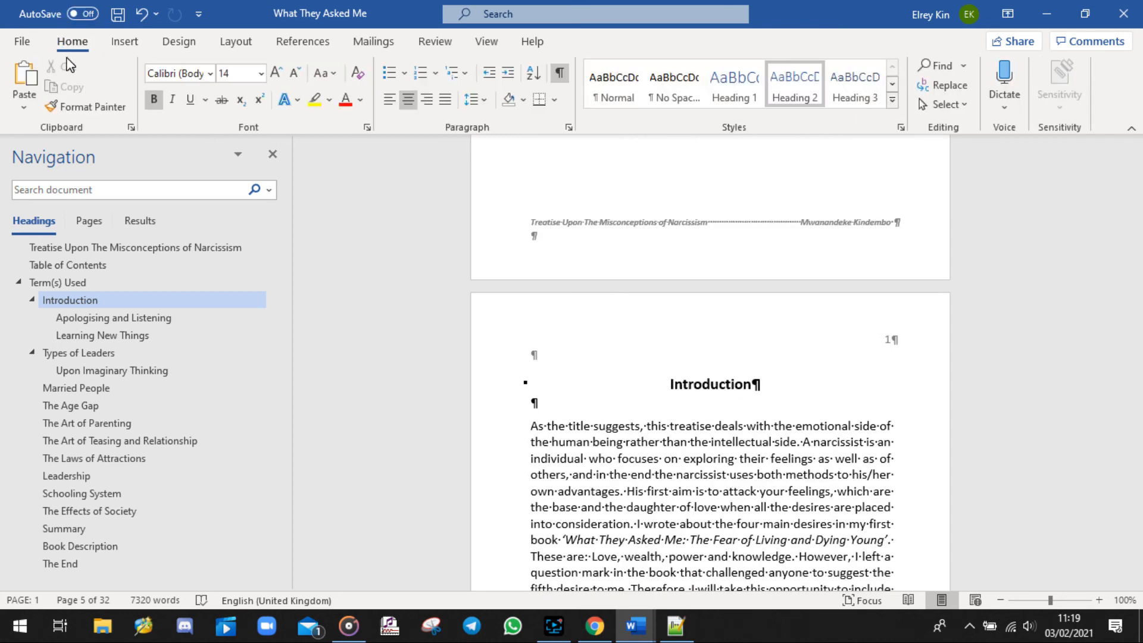
pyautogui.click(559, 74)
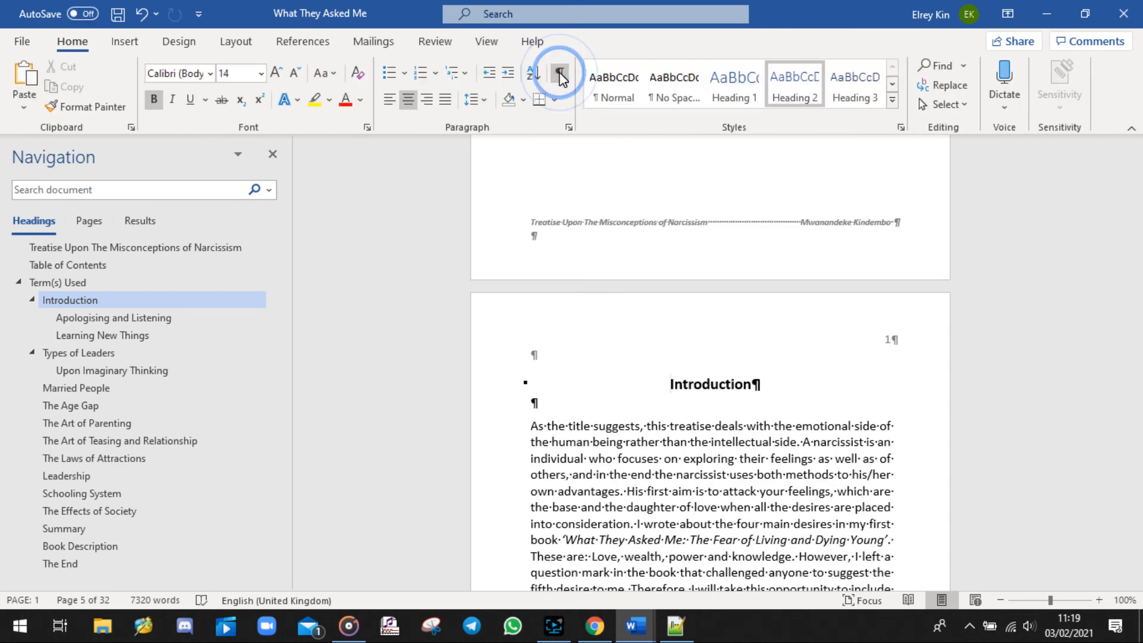
# Review the pages without formatting marks, going up to the title page and back down to the Introduction.
pyautogui.click(1054, 346)
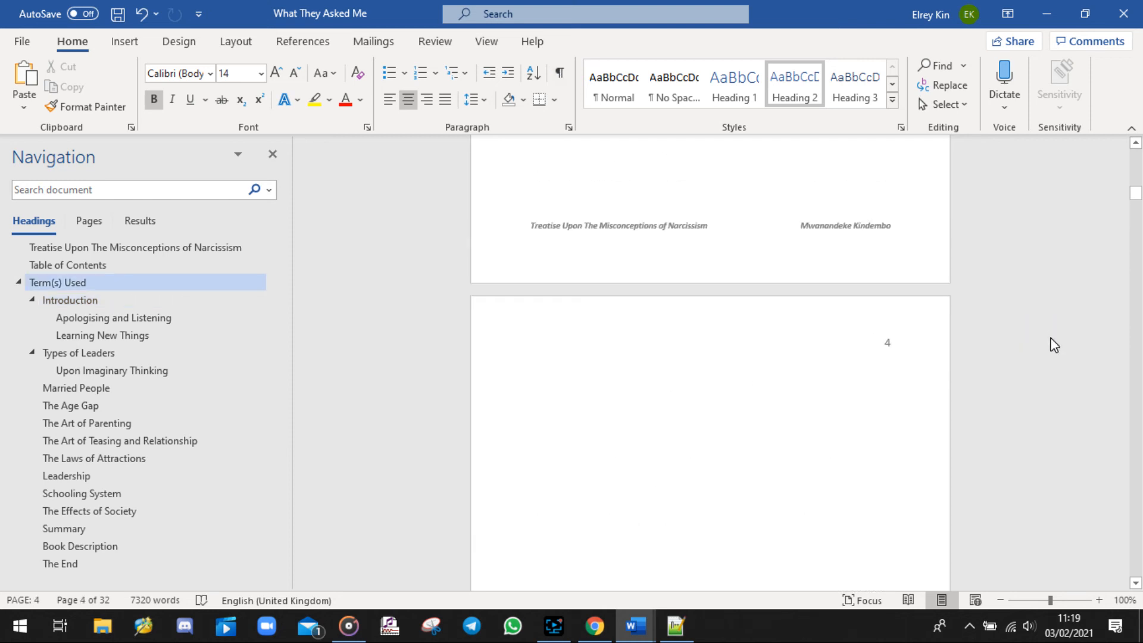
pyautogui.press('pageup')
pyautogui.press('pageup')
pyautogui.press('pageup')
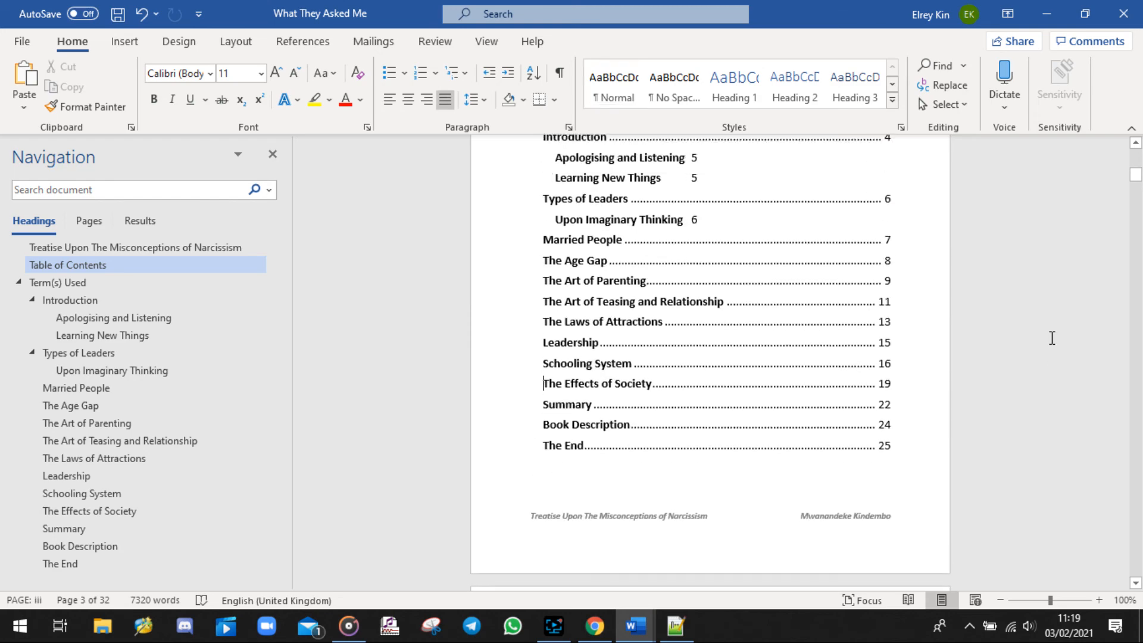
pyautogui.press('pageup')
pyautogui.press('pageup')
pyautogui.press('pageup')
pyautogui.press('pagedown')
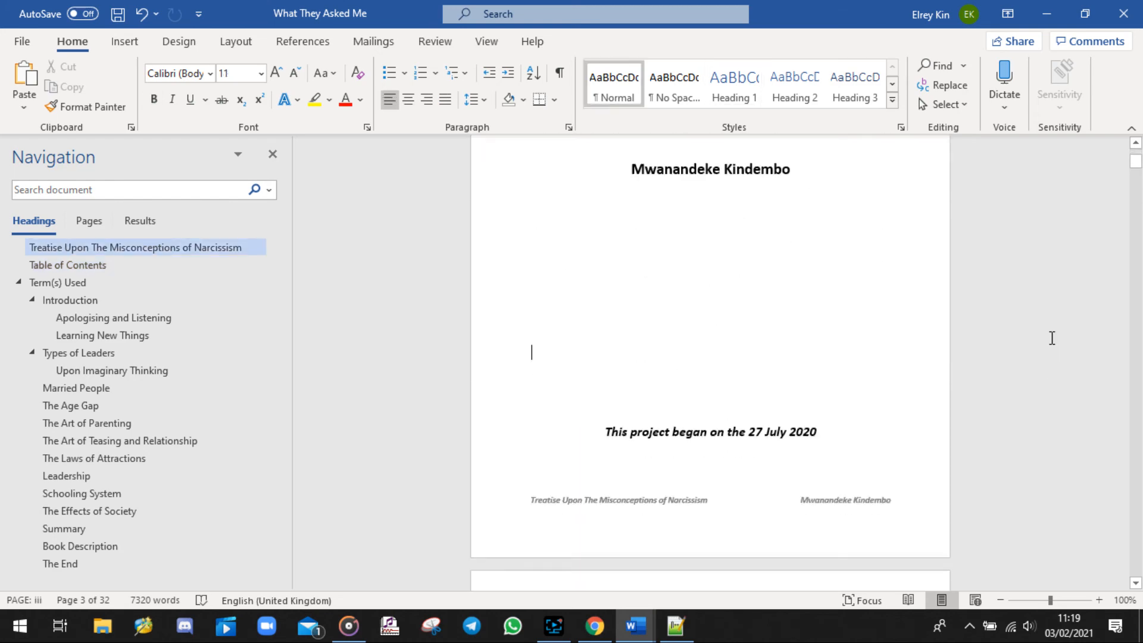
pyautogui.press('pagedown')
pyautogui.press('pagedown')
pyautogui.press('pagedown')
pyautogui.press('pagedown')
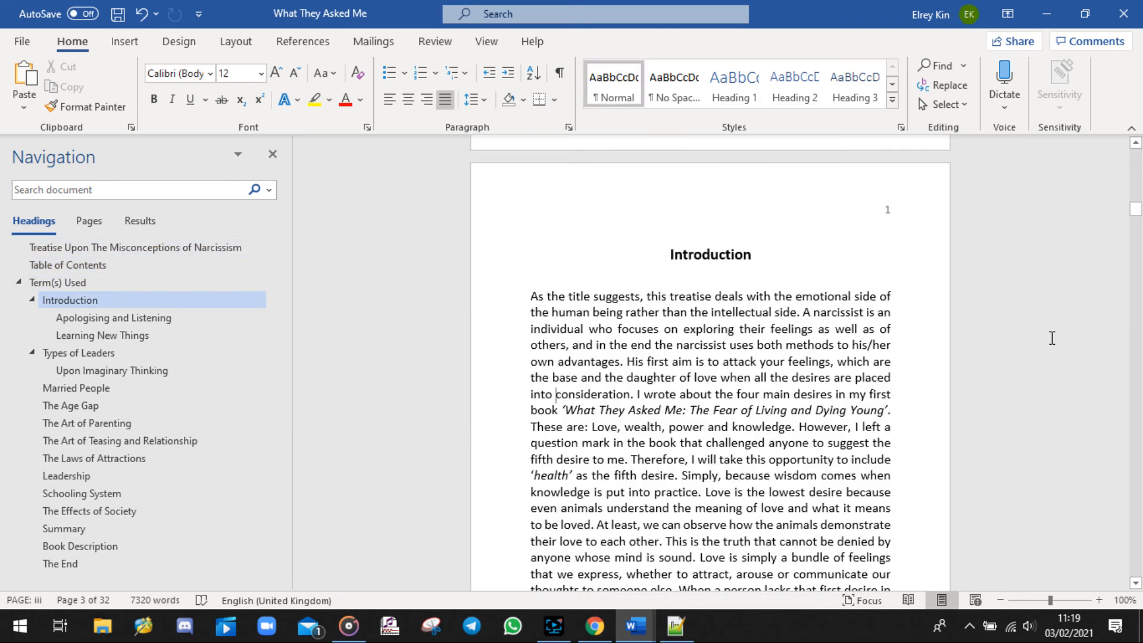
# Review the header page numbers from the blank page before the Introduction through Types of Leaders, ending back at the blank page.
pyautogui.press('pagedown')
pyautogui.press('pagedown')
pyautogui.press('pageup')
pyautogui.press('pageup')
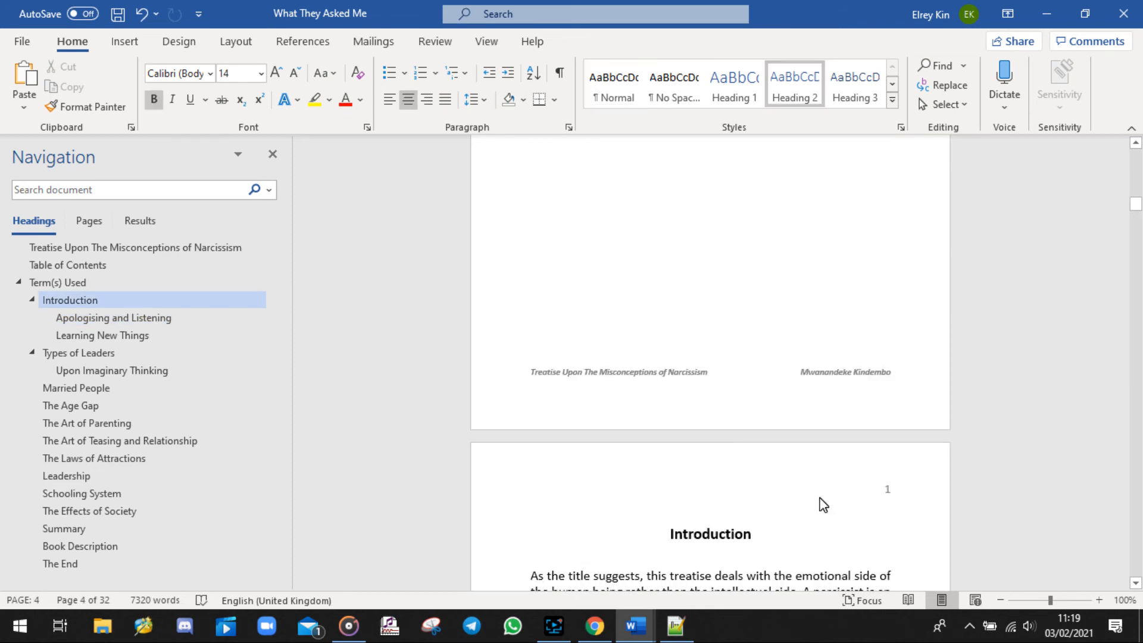
pyautogui.press('pagedown')
pyautogui.press('pagedown')
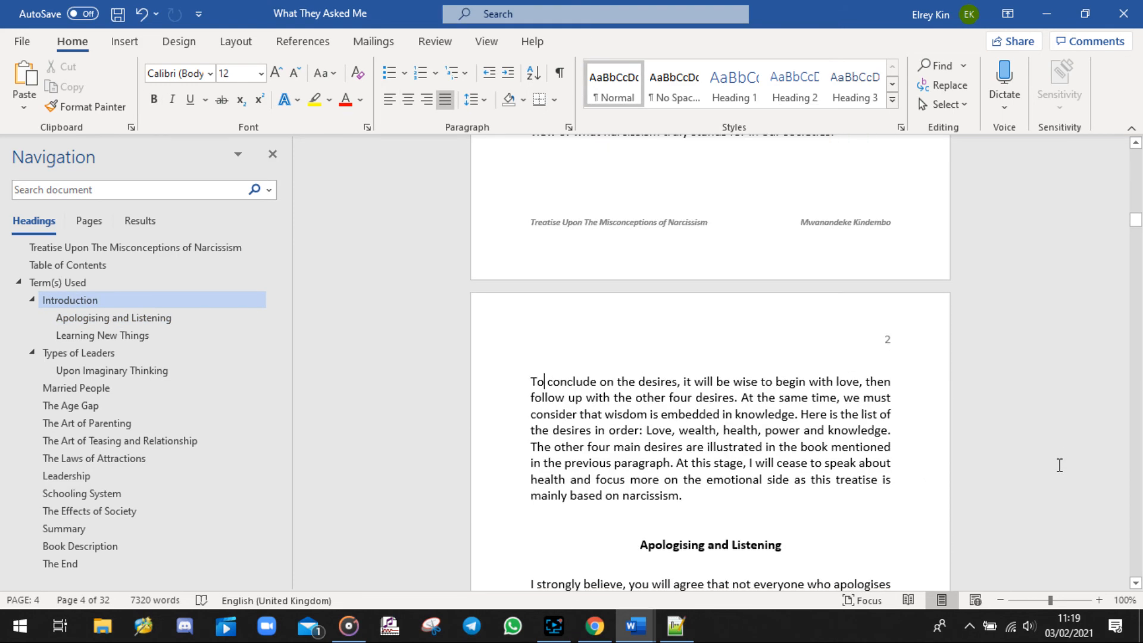
pyautogui.press('pagedown')
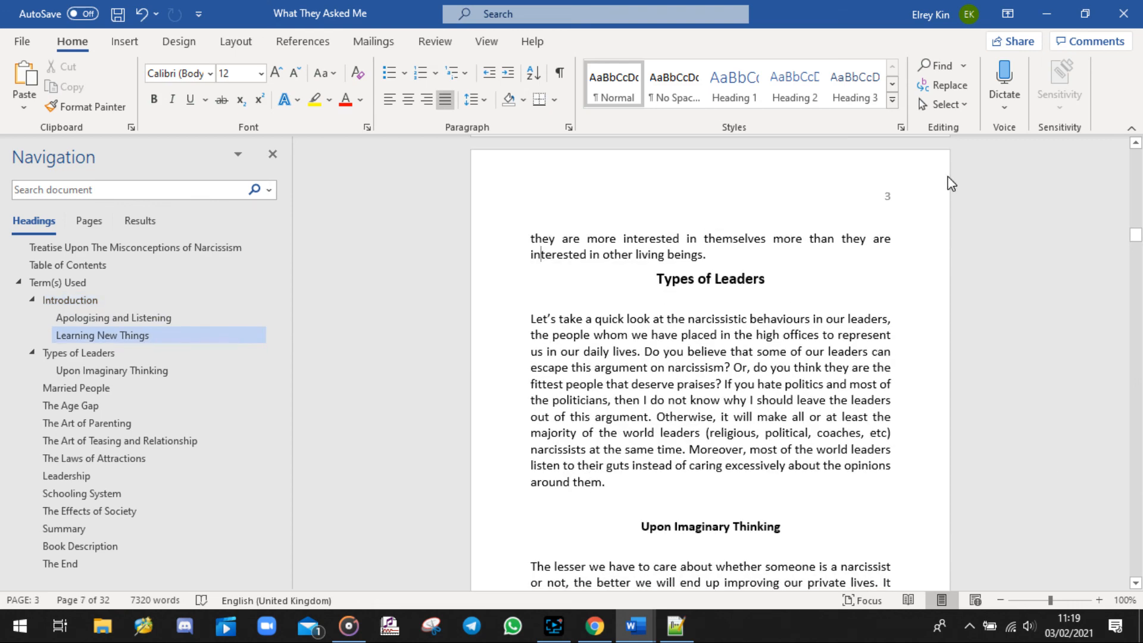
pyautogui.press('pageup')
pyautogui.press('pageup')
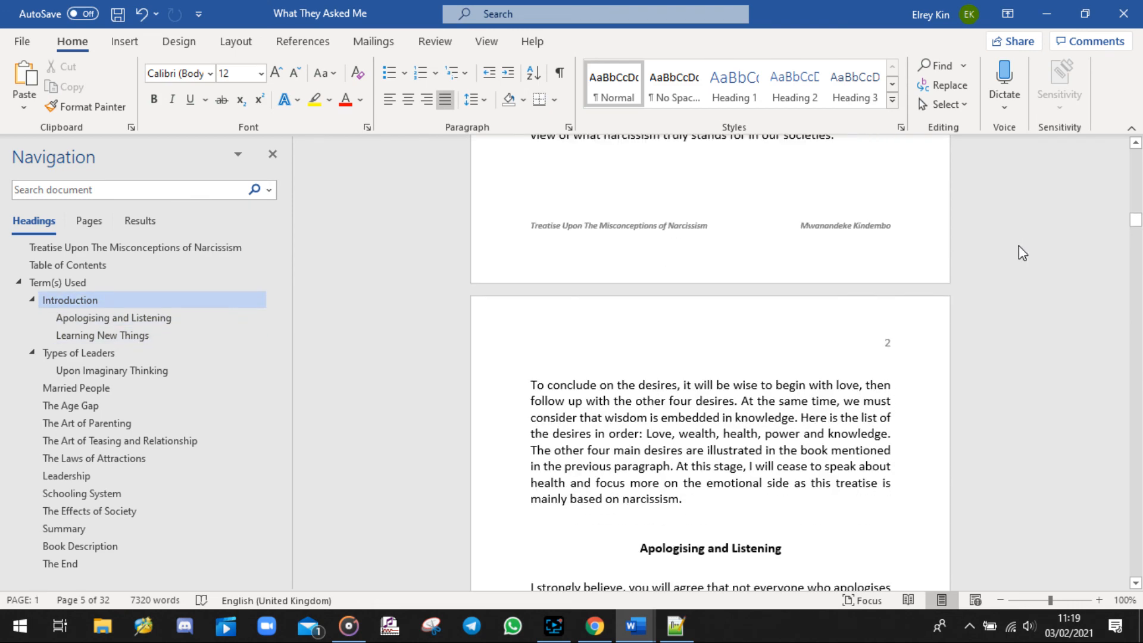
pyautogui.press('pagedown')
pyautogui.press('pagedown')
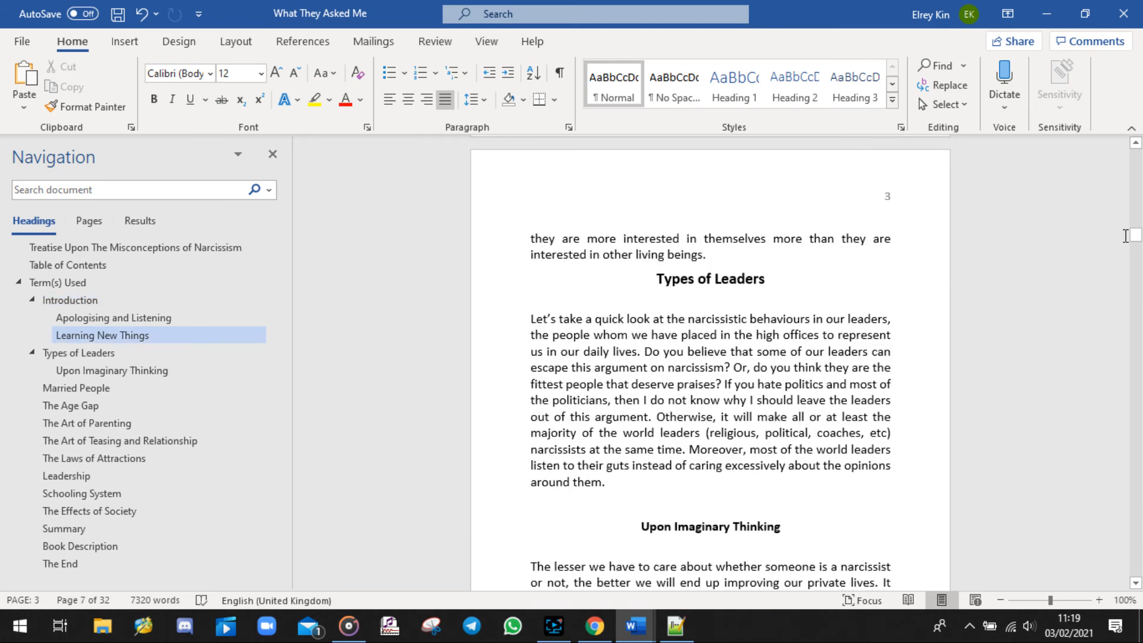
pyautogui.moveTo(1135, 236); pyautogui.dragTo(1135, 195)
# Switch to the "new 1" notes in Notepad++ and add the line "DONE!" below the last-step remark.
pyautogui.click(691, 630)
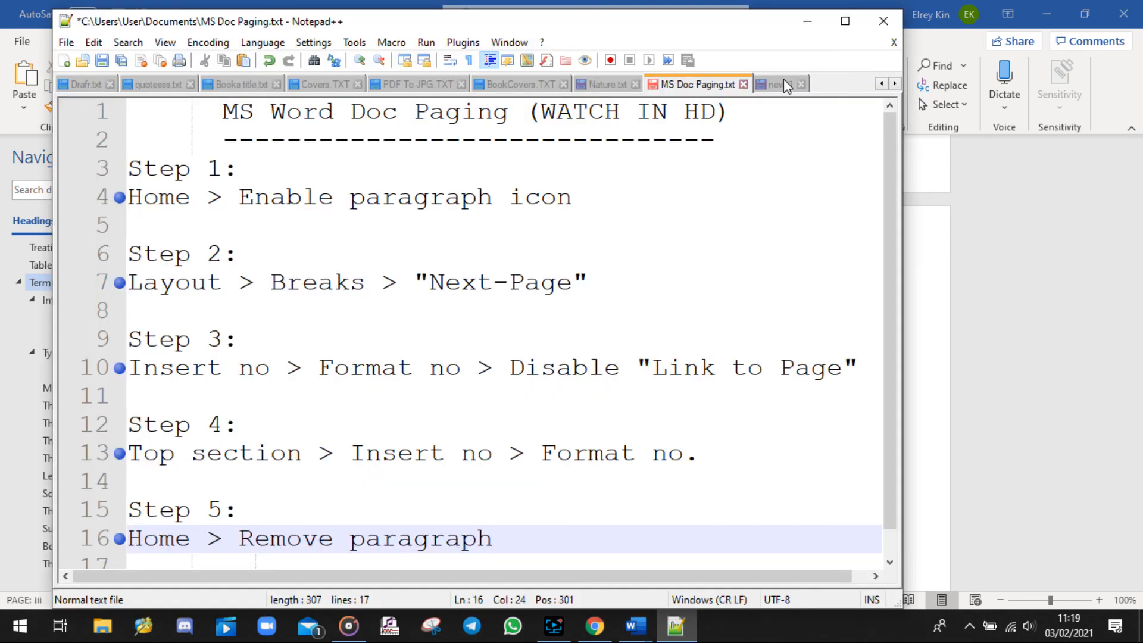
pyautogui.click(783, 83)
pyautogui.press('Return')
pyautogui.press('Return')
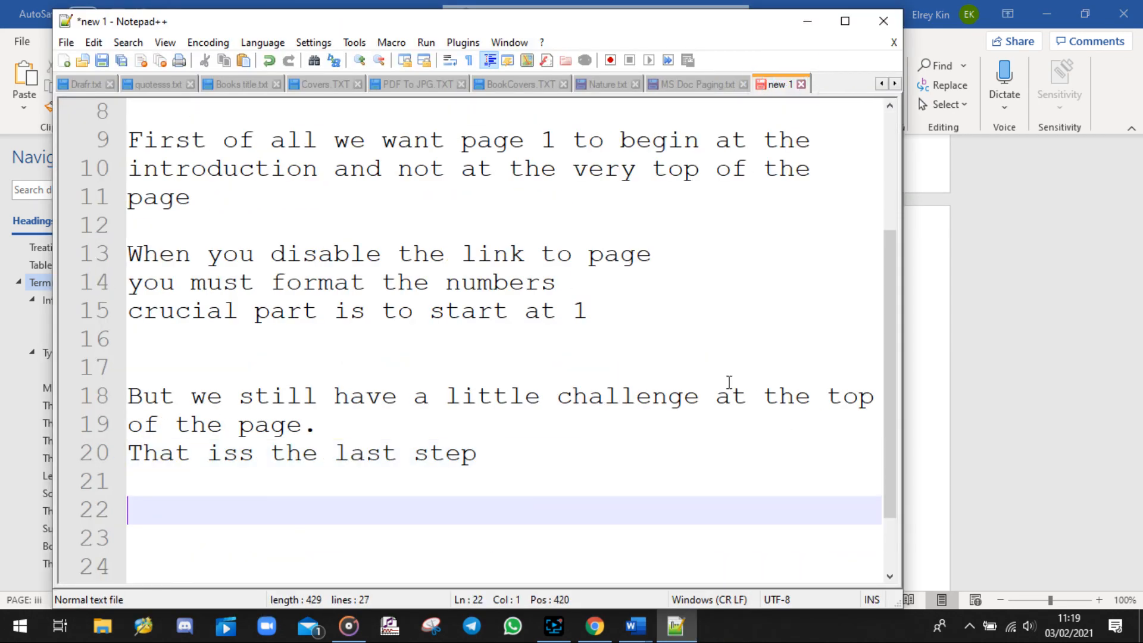
pyautogui.write('DONE')
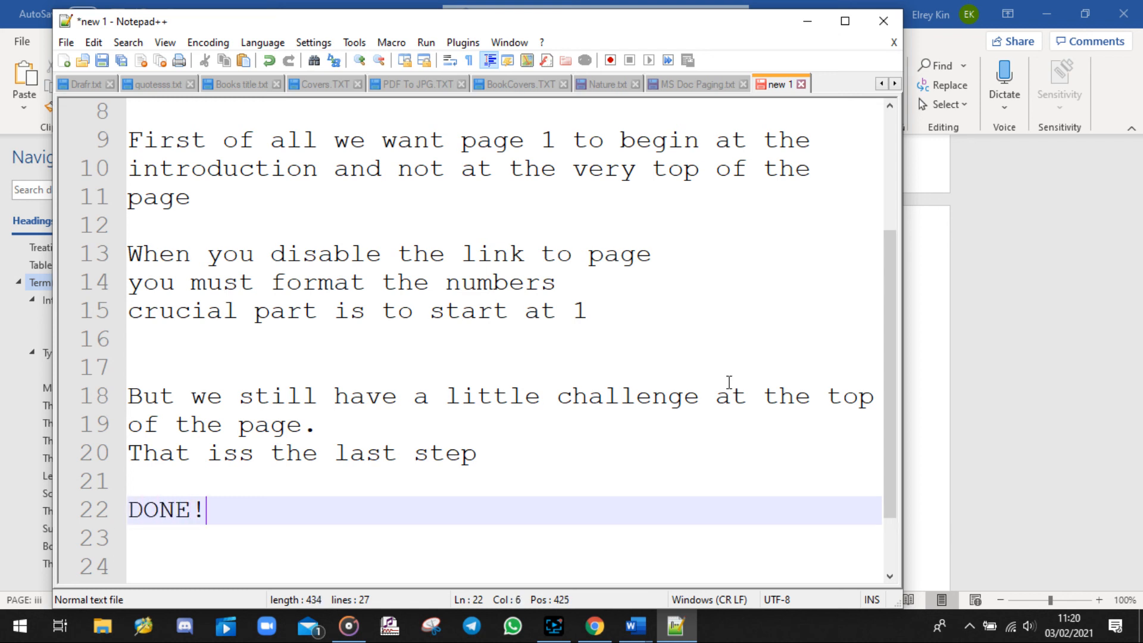
pyautogui.write('!')
# Add the reminder "Remember to remove the break page" below "DONE!", leaving a blank line between them.
pyautogui.press('Return')
pyautogui.press('Return')
pyautogui.write('R')
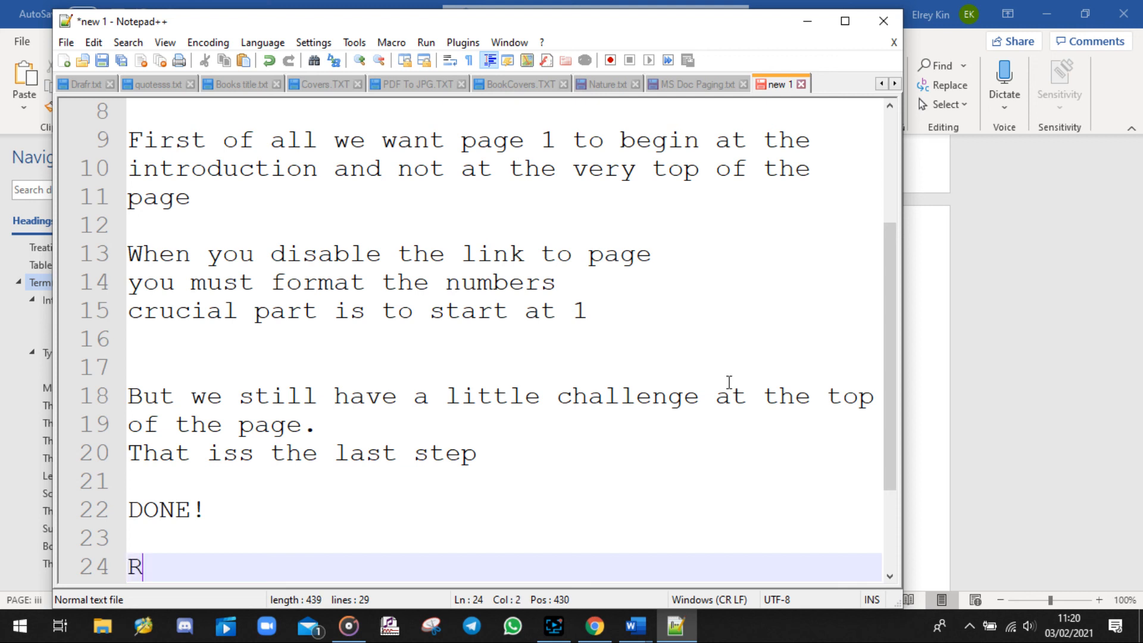
pyautogui.write('emeber to')
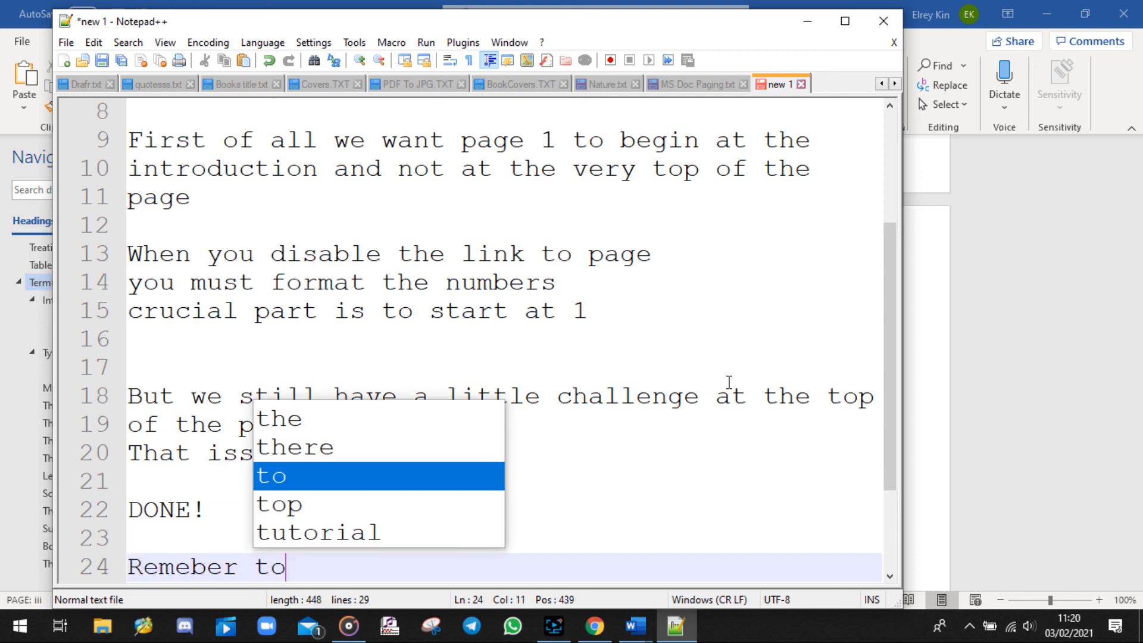
pyautogui.press('BackSpace')
pyautogui.press('BackSpace')
pyautogui.press('BackSpace')
pyautogui.press('BackSpace')
pyautogui.press('BackSpace')
pyautogui.press('BackSpace')
pyautogui.press('BackSpace')
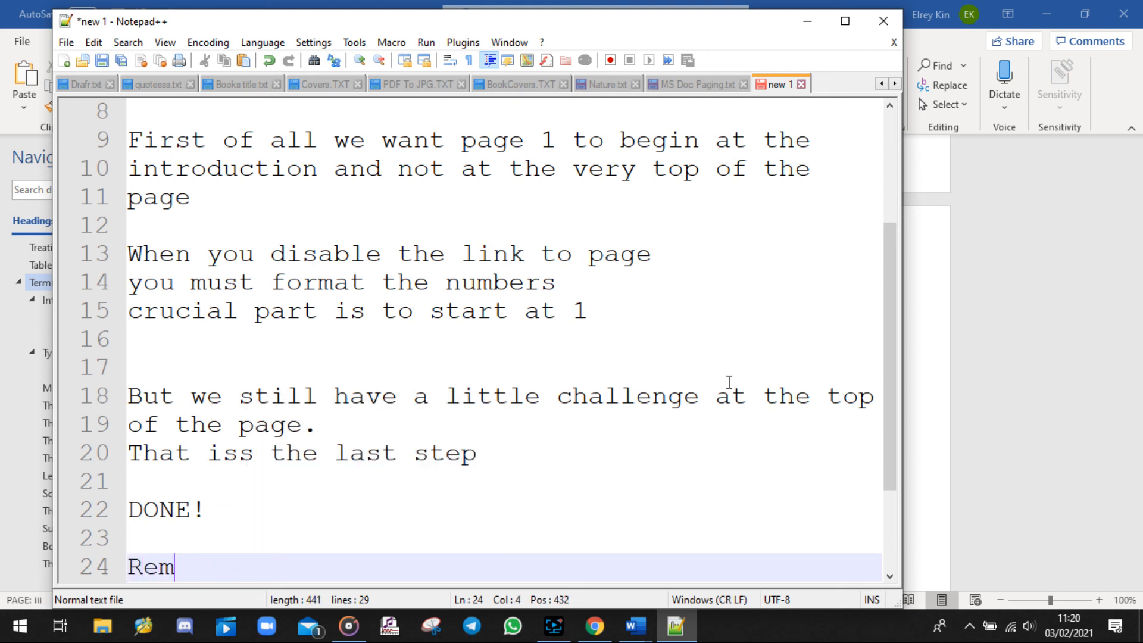
pyautogui.write('ember to r')
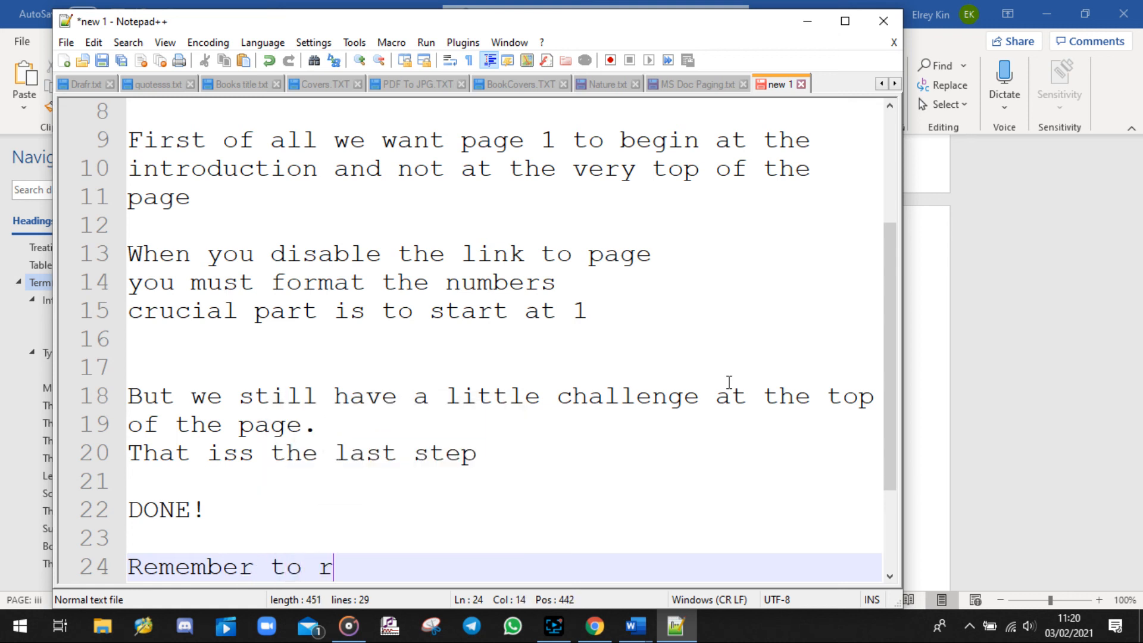
pyautogui.write('emove the break ')
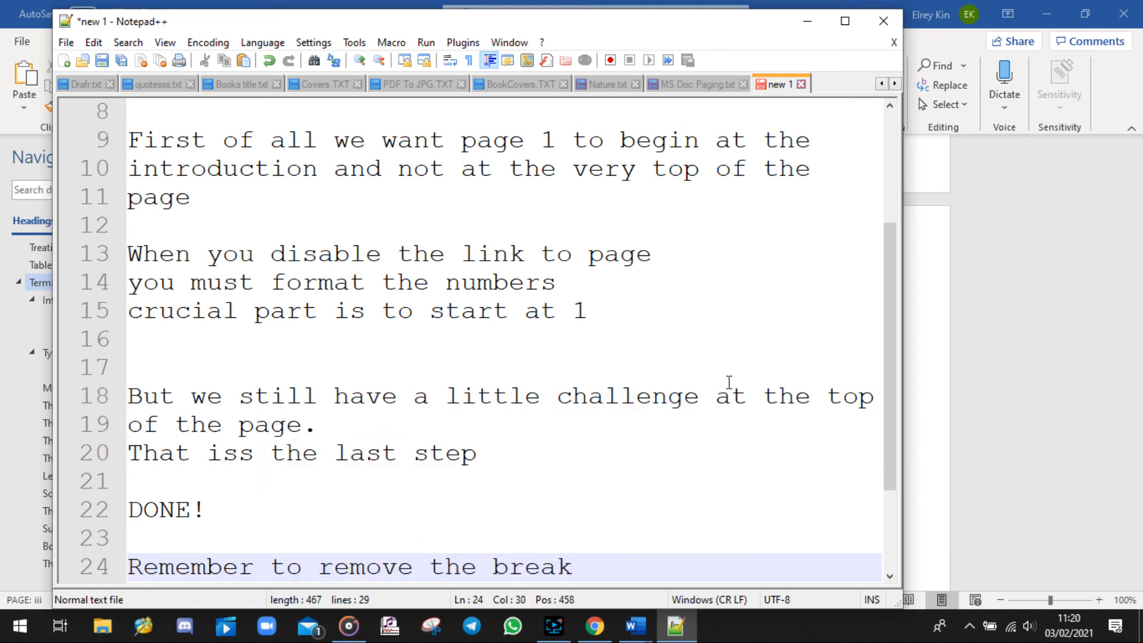
pyautogui.write('page')
pyautogui.press('Return')
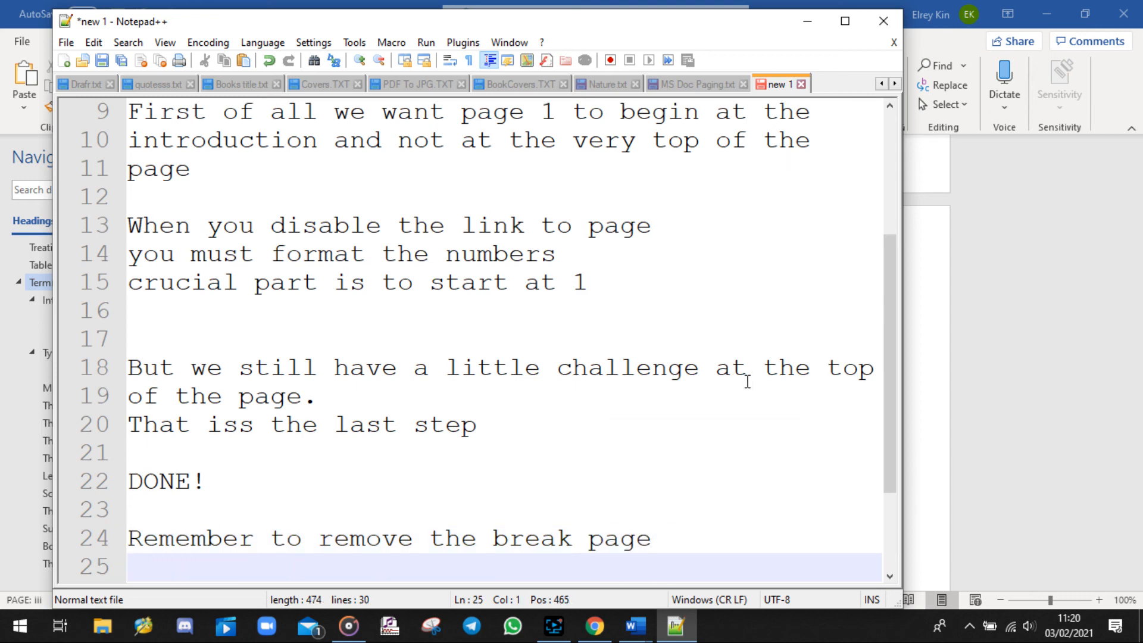
# Return to the Word document and examine the blank page before the Introduction, placing the cursor on it.
pyautogui.click(676, 625)
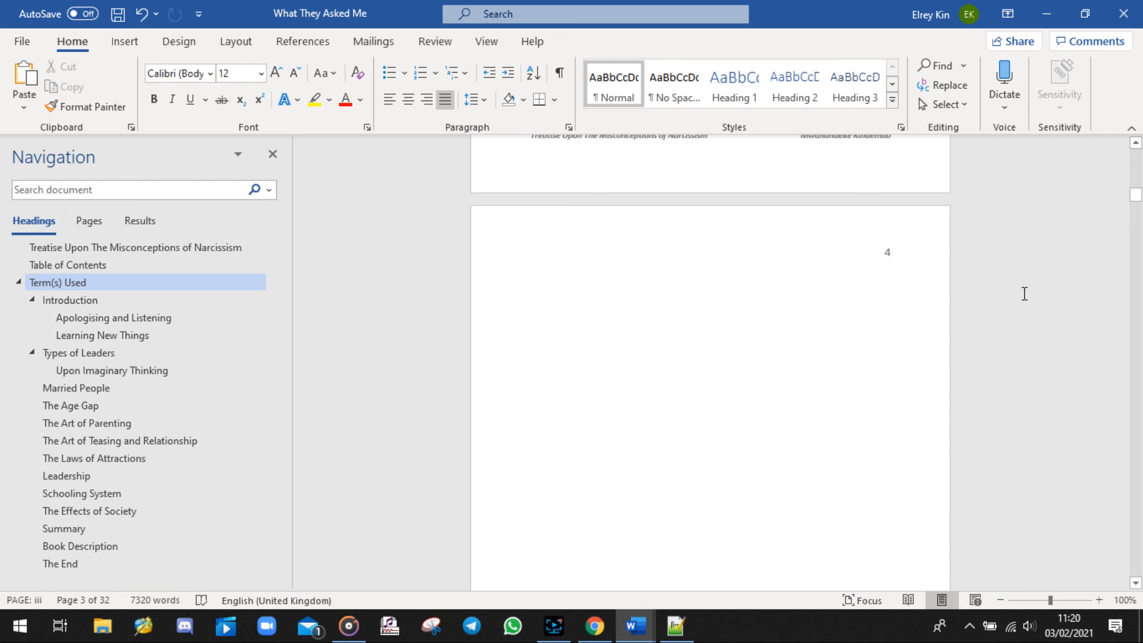
pyautogui.moveTo(1138, 191)
pyautogui.mouseDown()
pyautogui.moveTo(1138, 209)
pyautogui.moveTo(1138, 197)
pyautogui.mouseUp()
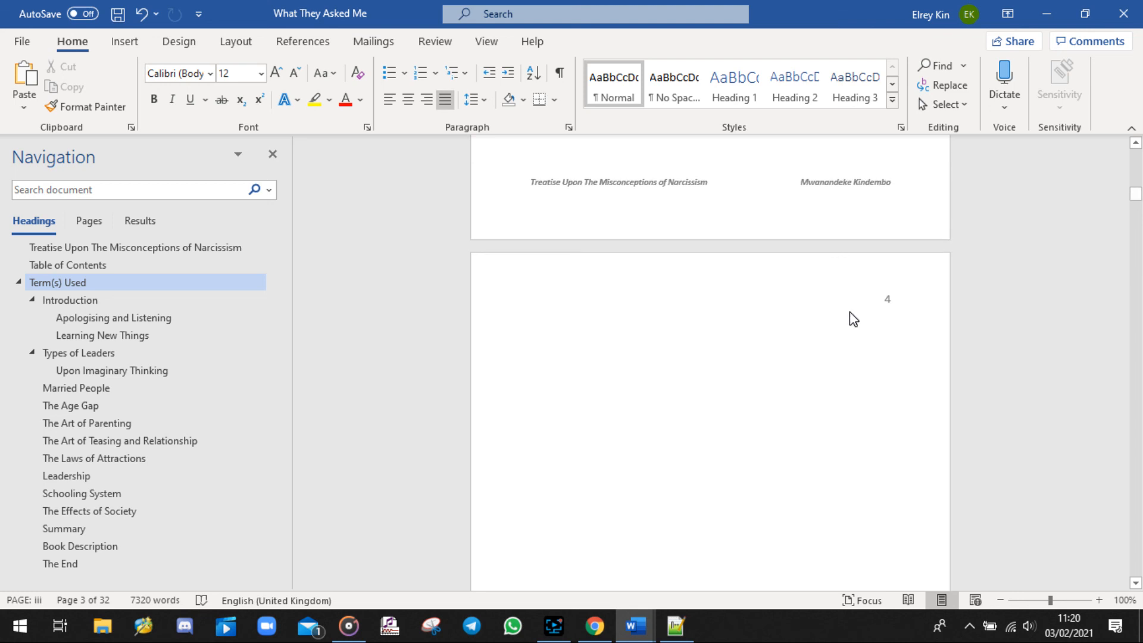
pyautogui.click(773, 337)
pyautogui.click(741, 324)
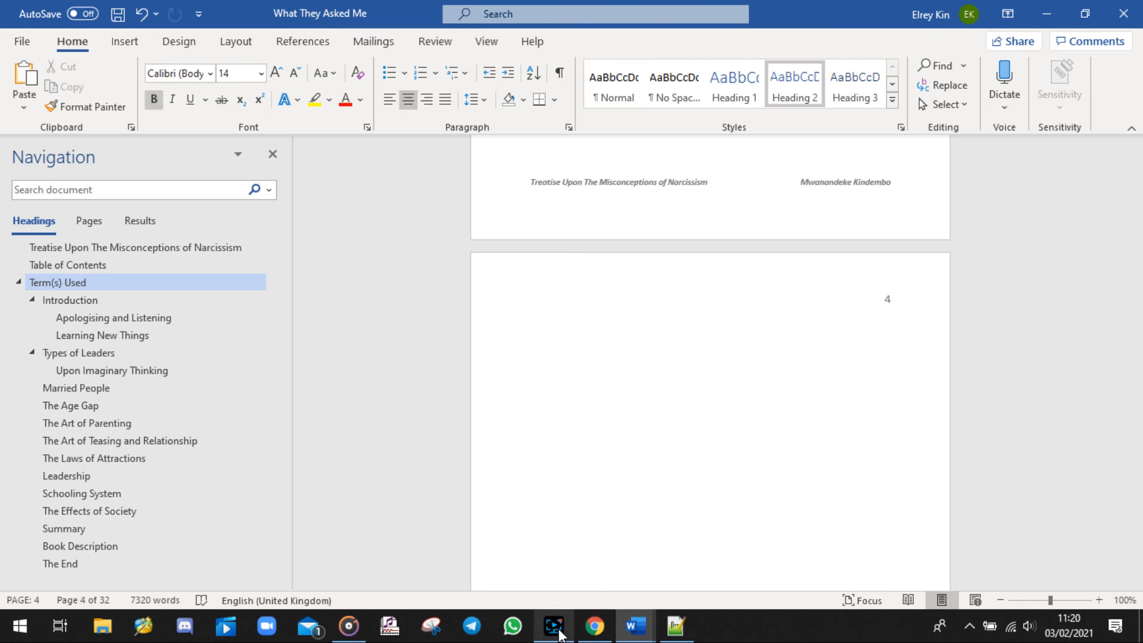
# Switch back to the Notepad++ notes and add the closing line "THANK YOU FOR WATCHING!!" below the reminder.
pyautogui.click(673, 627)
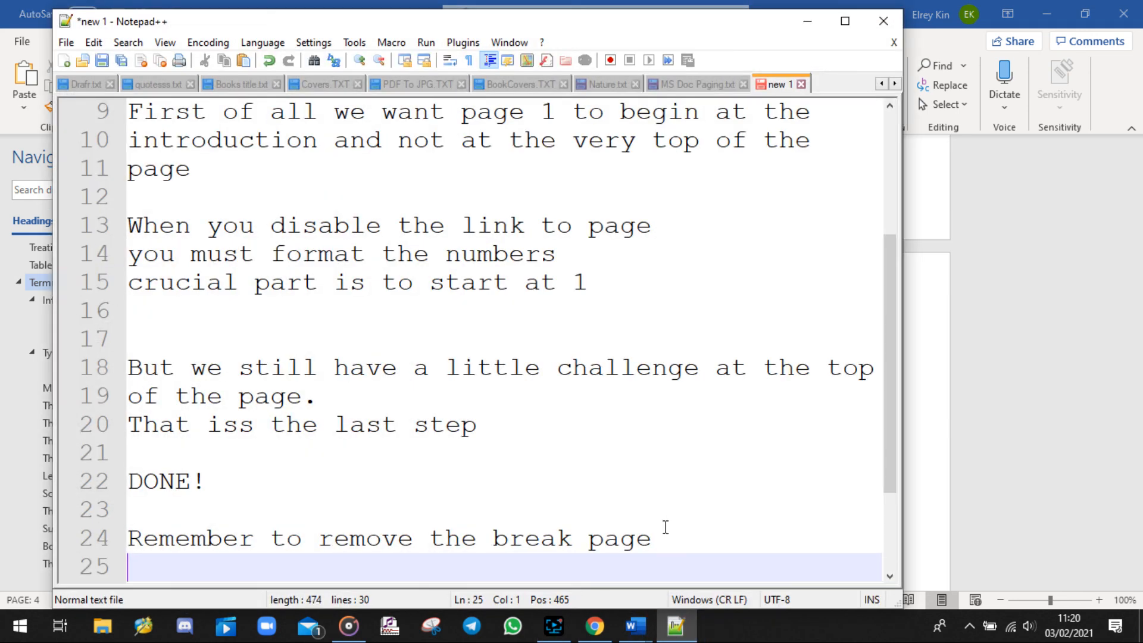
pyautogui.press('Return')
pyautogui.write('T')
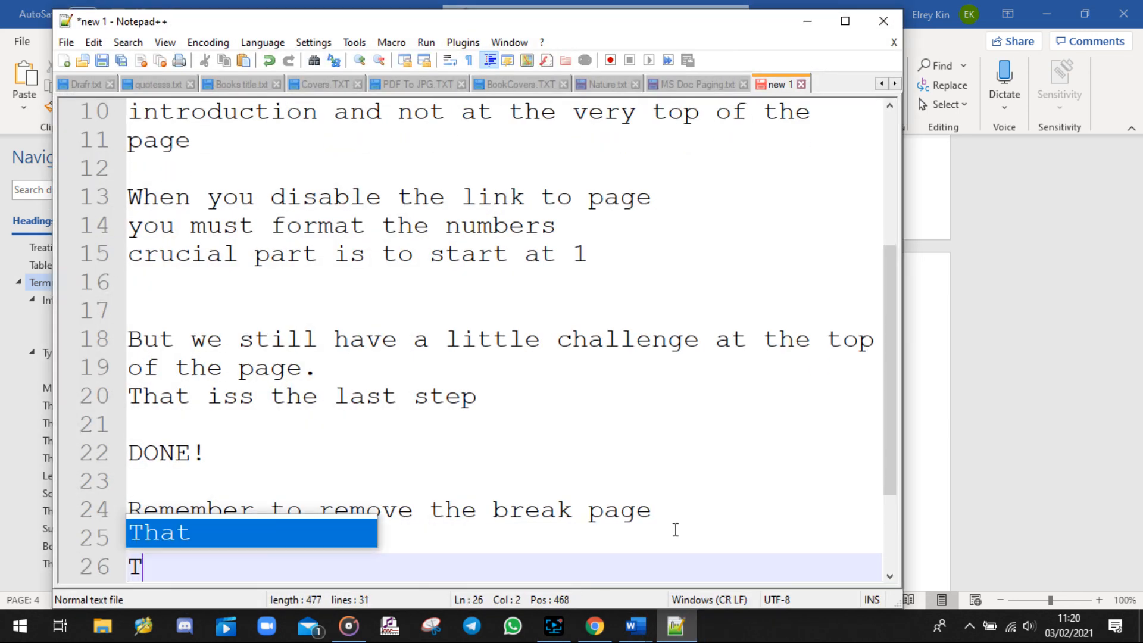
pyautogui.write('HANK YOU')
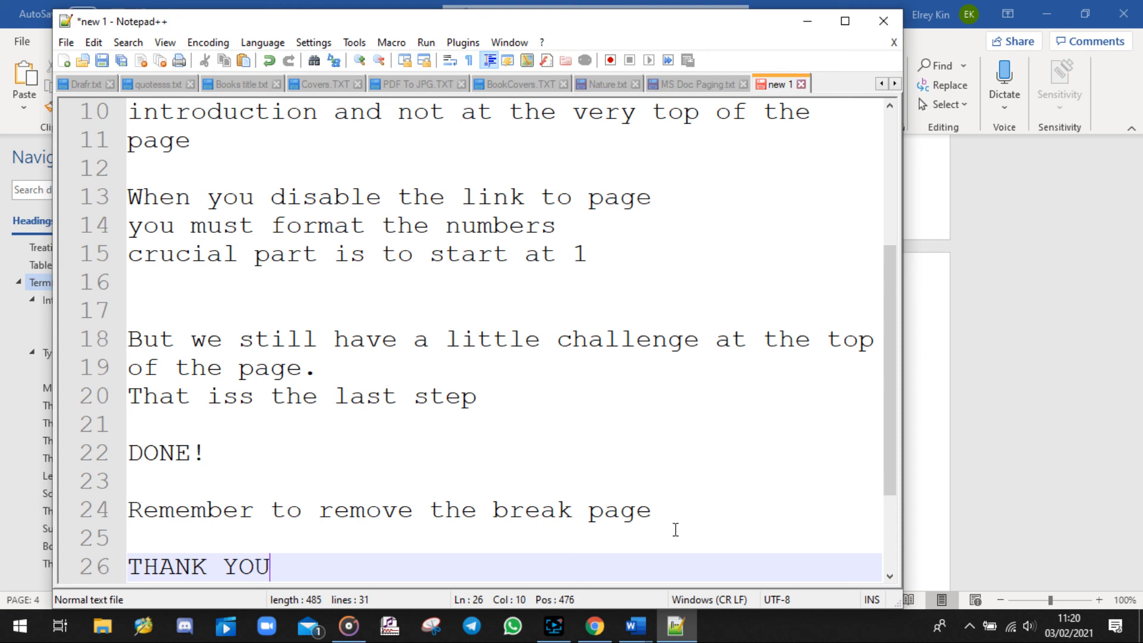
pyautogui.write(' FOR WATC')
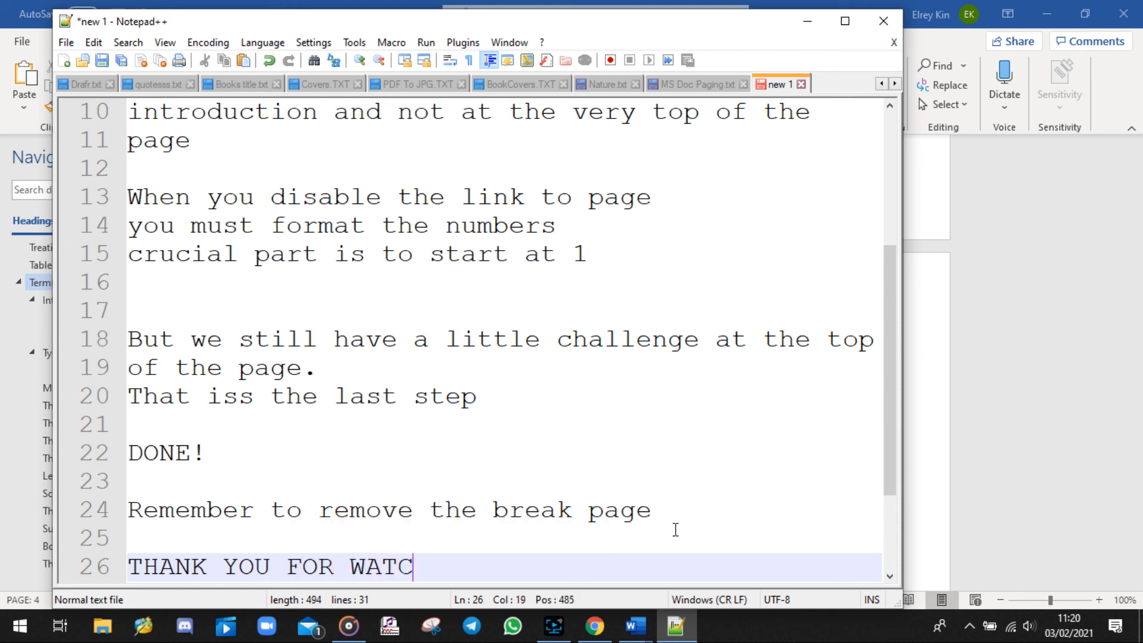
pyautogui.write('HING!!')
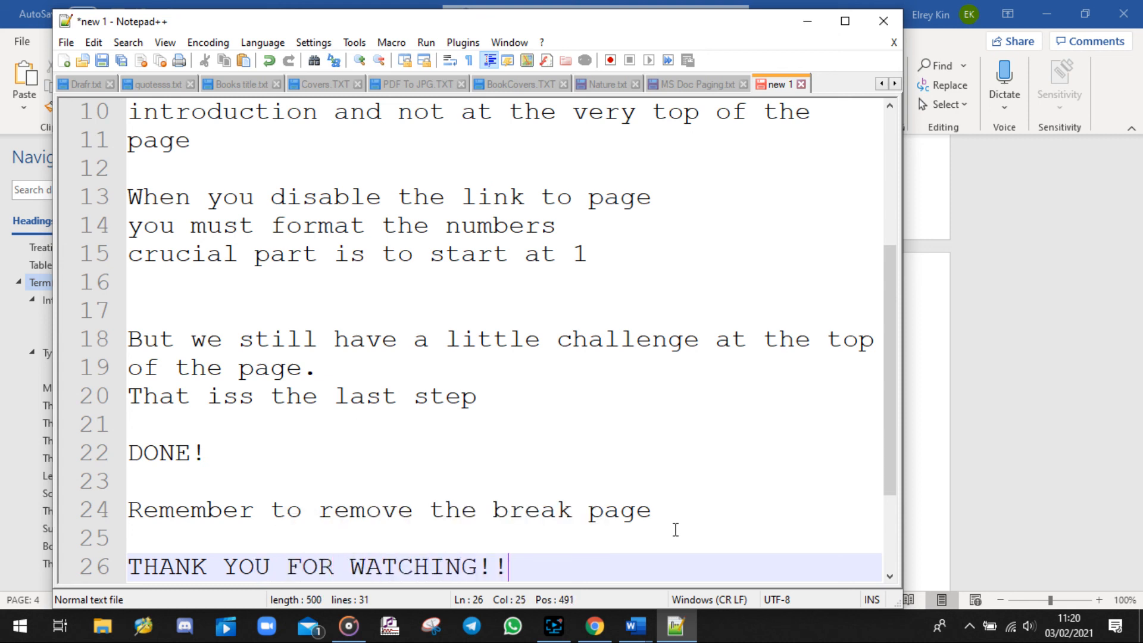
pyautogui.click(553, 625)
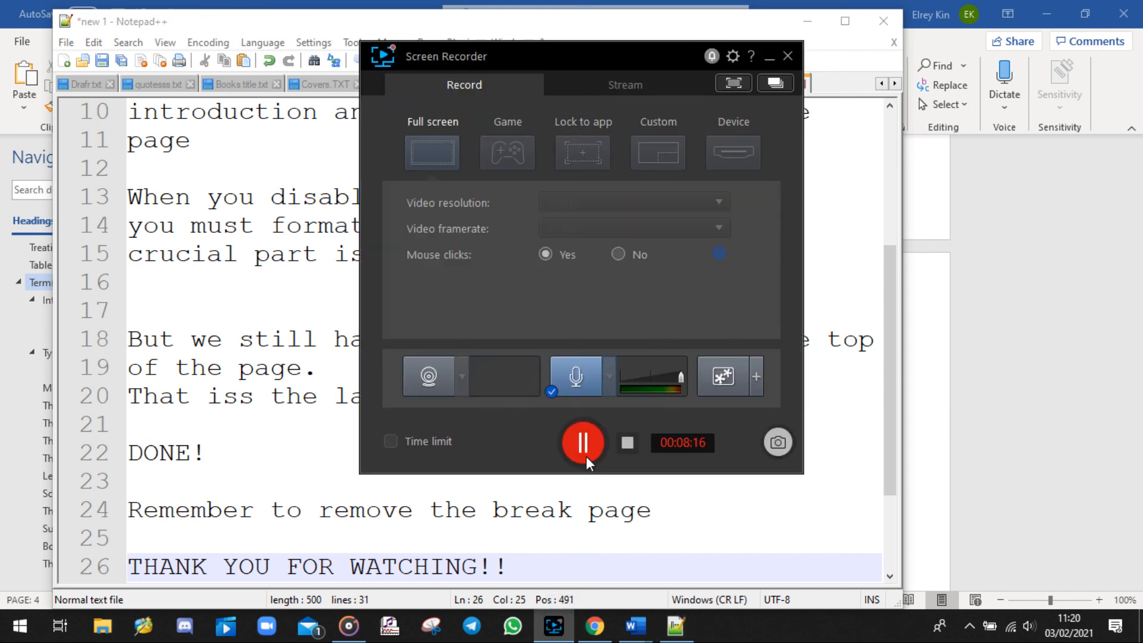